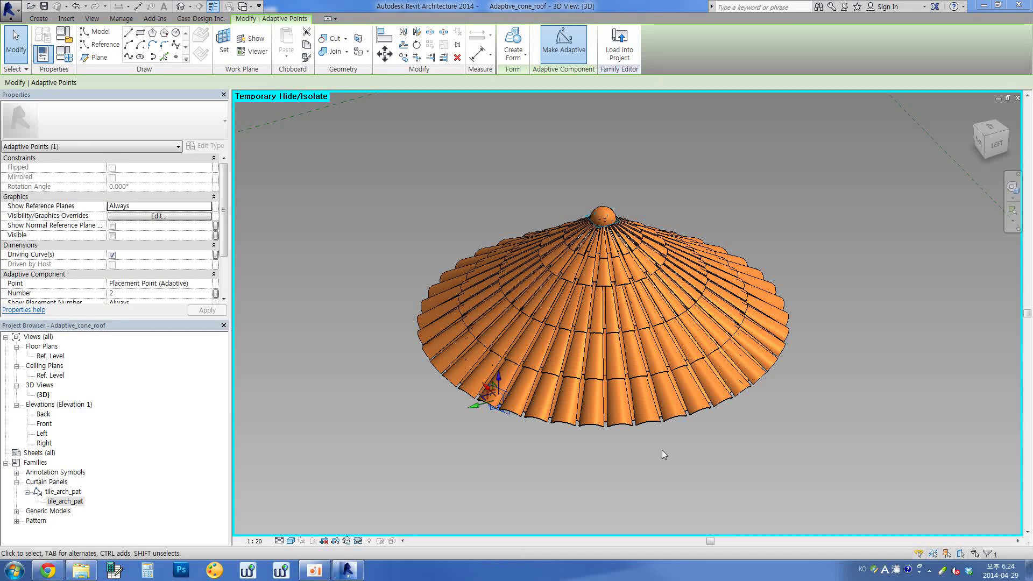
# - Orbit and zoom around the tiled cone roof to inspect it from behind and below
pyautogui.moveTo(712, 456)
pyautogui.keyDown('shift'); pyautogui.mouseDown(button='middle')
pyautogui.moveTo(775, 466)
pyautogui.moveTo(672, 428)
pyautogui.moveTo(774, 436)
pyautogui.moveTo(725, 290)
pyautogui.mouseUp(button='middle'); pyautogui.keyUp('shift')
pyautogui.scroll(3, 774, 436)
pyautogui.scroll(-1, 774, 437)
pyautogui.scroll(-2, 755, 451)
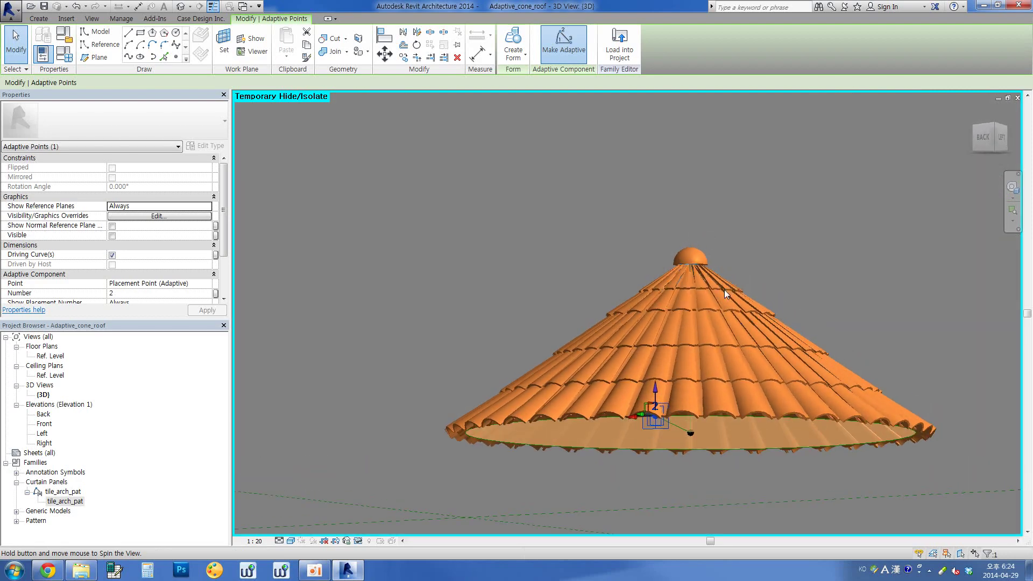
pyautogui.moveTo(705, 403)
pyautogui.keyDown('shift'); pyautogui.mouseDown(button='middle')
pyautogui.moveTo(700, 492)
pyautogui.moveTo(847, 329)
pyautogui.moveTo(477, 467)
pyautogui.moveTo(637, 400)
pyautogui.moveTo(750, 249)
pyautogui.moveTo(748, 224)
pyautogui.moveTo(740, 219)
pyautogui.moveTo(646, 275)
pyautogui.mouseUp(button='middle'); pyautogui.keyUp('shift')
pyautogui.scroll(4, 470, 488)
pyautogui.scroll(1, 485, 494)
pyautogui.scroll(-5, 486, 494)
pyautogui.scroll(2, 646, 274)
pyautogui.scroll(3, 640, 277)
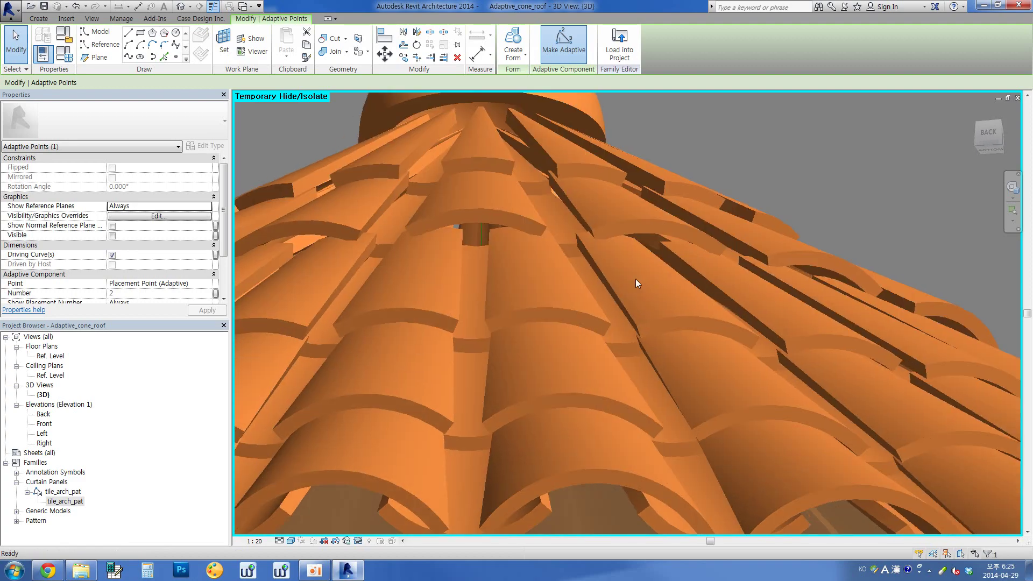
pyautogui.scroll(2, 657, 272)
pyautogui.scroll(-4, 657, 273)
pyautogui.moveTo(681, 316)
pyautogui.keyDown('shift'); pyautogui.mouseDown(button='middle')
pyautogui.moveTo(792, 202)
pyautogui.moveTo(819, 200)
pyautogui.moveTo(854, 235)
pyautogui.moveTo(867, 284)
pyautogui.moveTo(829, 374)
pyautogui.moveTo(669, 461)
pyautogui.moveTo(776, 395)
pyautogui.mouseUp(button='middle'); pyautogui.keyUp('shift')
pyautogui.press('Escape')
# - Drag adaptive point 2 outward along the 3664.3 line to widen the roof base
pyautogui.scroll(-5, 830, 373)
pyautogui.click(819, 395)
pyautogui.click(791, 386)
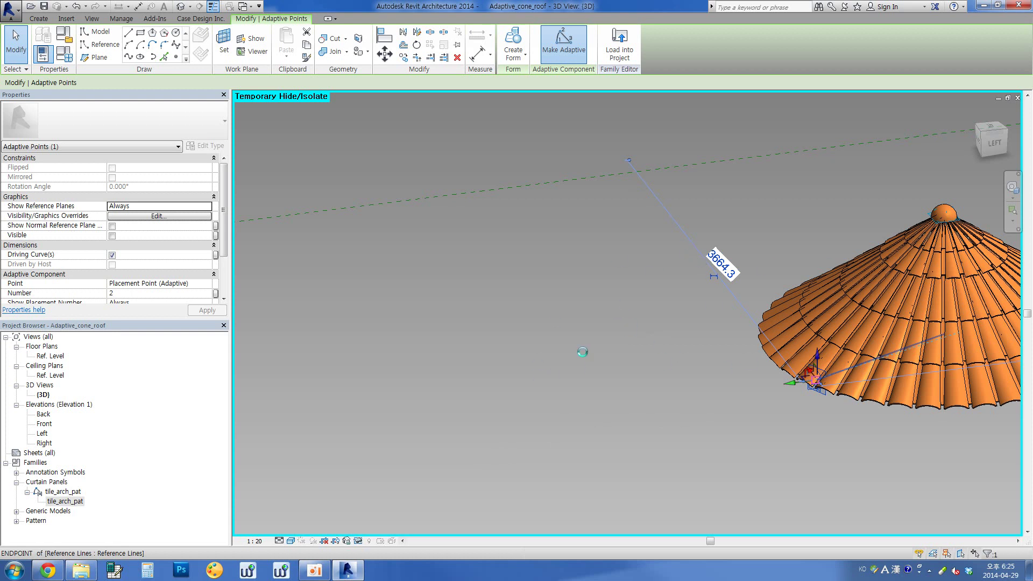
pyautogui.moveTo(815, 379); pyautogui.dragTo(836, 345)
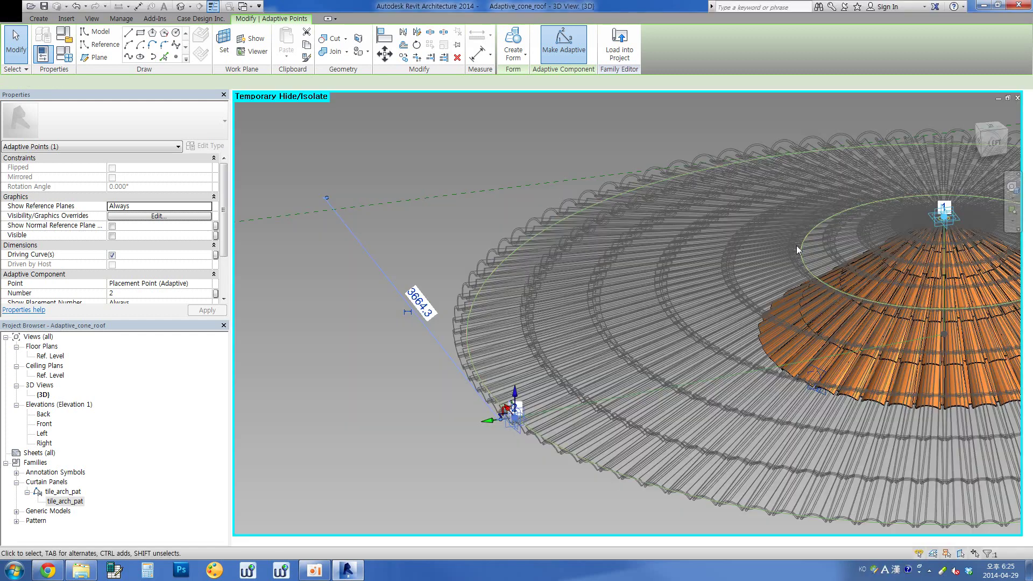
pyautogui.scroll(-5, 390, 224)
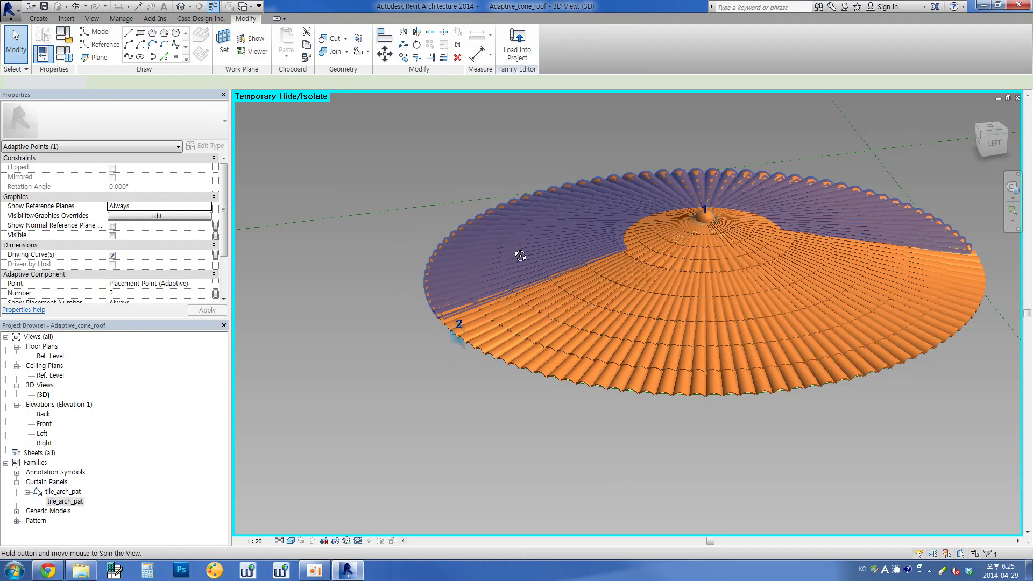
pyautogui.keyDown('shift'); pyautogui.moveTo(390, 224); pyautogui.dragTo(667, 370, button='middle'); pyautogui.keyUp('shift')
pyautogui.scroll(5, 667, 369)
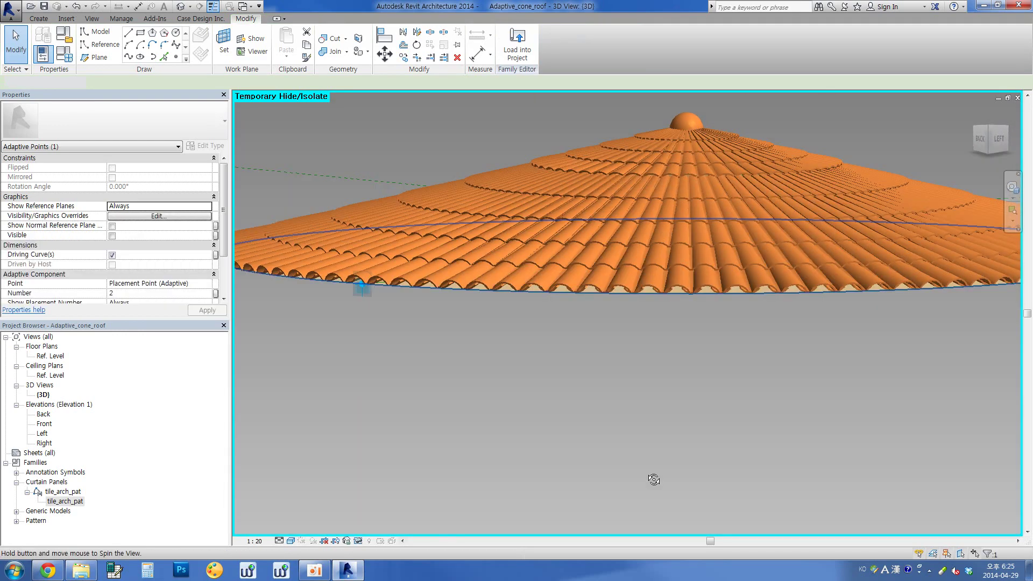
pyautogui.keyDown('shift'); pyautogui.moveTo(635, 441); pyautogui.dragTo(651, 447, button='middle'); pyautogui.keyUp('shift')
pyautogui.scroll(-5, 612, 478)
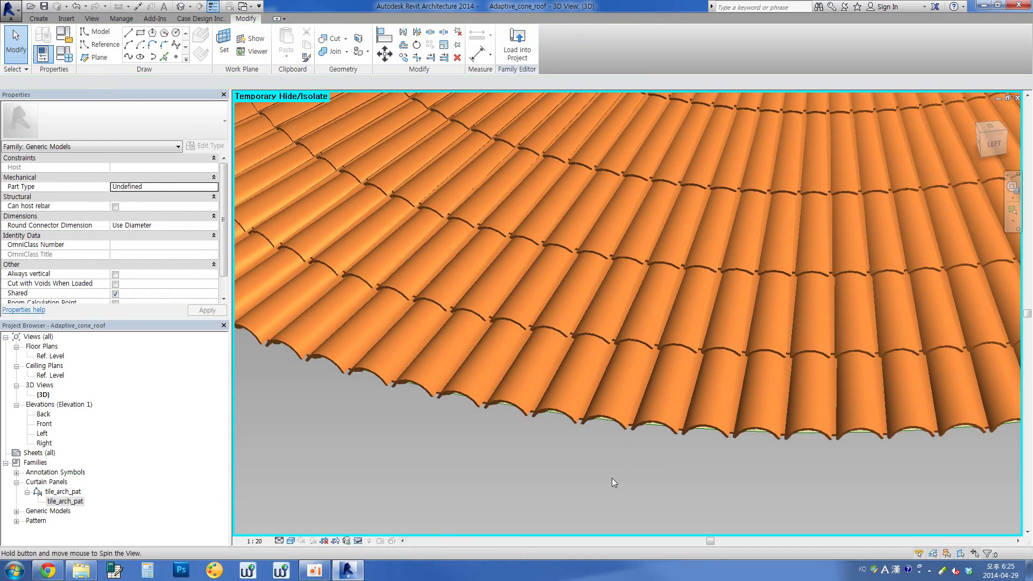
pyautogui.scroll(-5, 612, 478)
pyautogui.keyDown('shift'); pyautogui.moveTo(612, 478); pyautogui.dragTo(623, 480, button='middle'); pyautogui.keyUp('shift')
pyautogui.moveTo(652, 358)
pyautogui.keyDown('shift'); pyautogui.mouseDown(button='middle')
pyautogui.moveTo(673, 288)
pyautogui.moveTo(685, 289)
pyautogui.mouseUp(button='middle'); pyautogui.keyUp('shift')
pyautogui.scroll(5, 907, 389)
pyautogui.scroll(3, 907, 390)
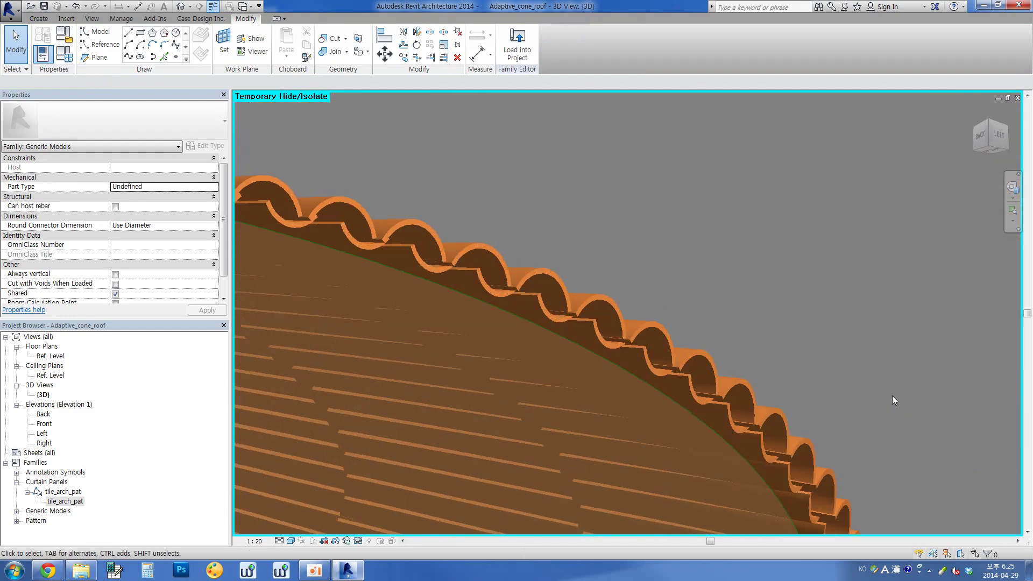
pyautogui.scroll(3, 893, 395)
pyautogui.keyDown('shift'); pyautogui.moveTo(872, 415); pyautogui.dragTo(742, 417, button='middle'); pyautogui.keyUp('shift')
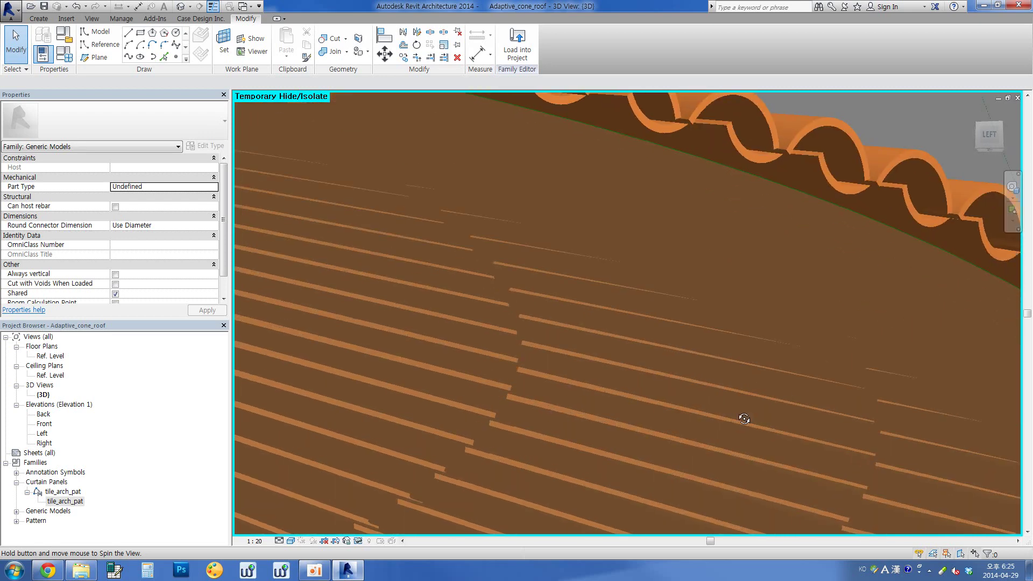
pyautogui.scroll(3, 725, 415)
pyautogui.keyDown('shift'); pyautogui.moveTo(543, 370); pyautogui.dragTo(764, 400, button='middle'); pyautogui.keyUp('shift')
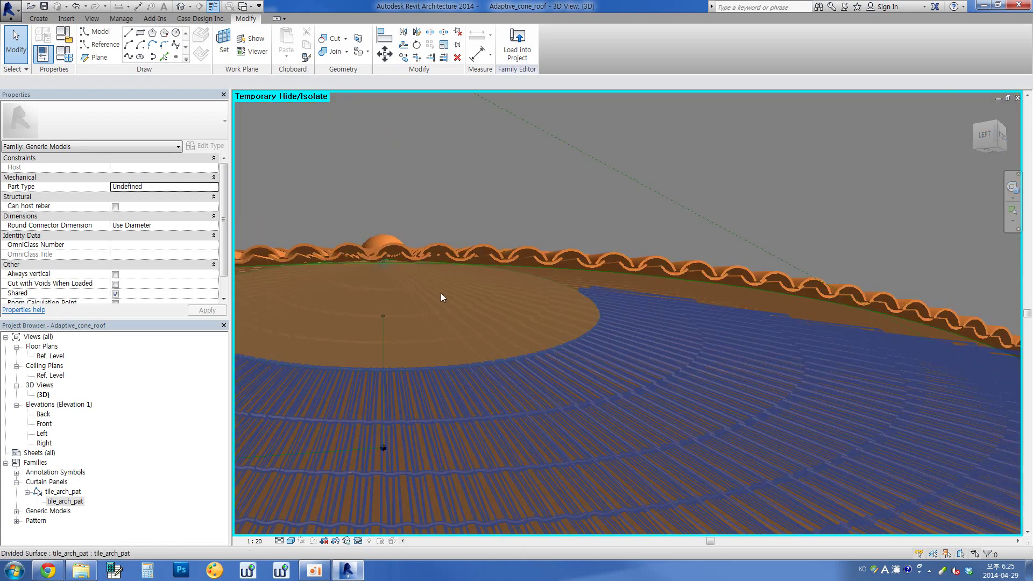
pyautogui.scroll(-5, 452, 289)
pyautogui.scroll(3, 583, 309)
pyautogui.scroll(2, 585, 383)
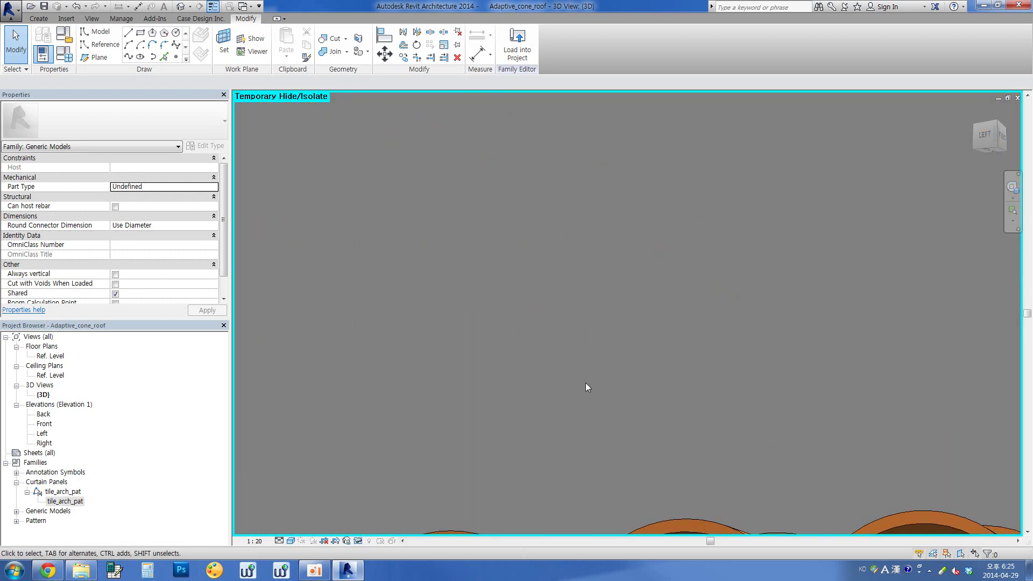
pyautogui.moveTo(585, 382)
pyautogui.keyDown('shift'); pyautogui.mouseDown(button='middle')
pyautogui.moveTo(602, 407)
pyautogui.moveTo(572, 212)
pyautogui.moveTo(729, 330)
pyautogui.moveTo(738, 348)
pyautogui.moveTo(728, 466)
pyautogui.mouseUp(button='middle'); pyautogui.keyUp('shift')
pyautogui.scroll(-2, 734, 343)
pyautogui.scroll(3, 728, 466)
pyautogui.scroll(-2, 727, 466)
pyautogui.scroll(-2, 735, 452)
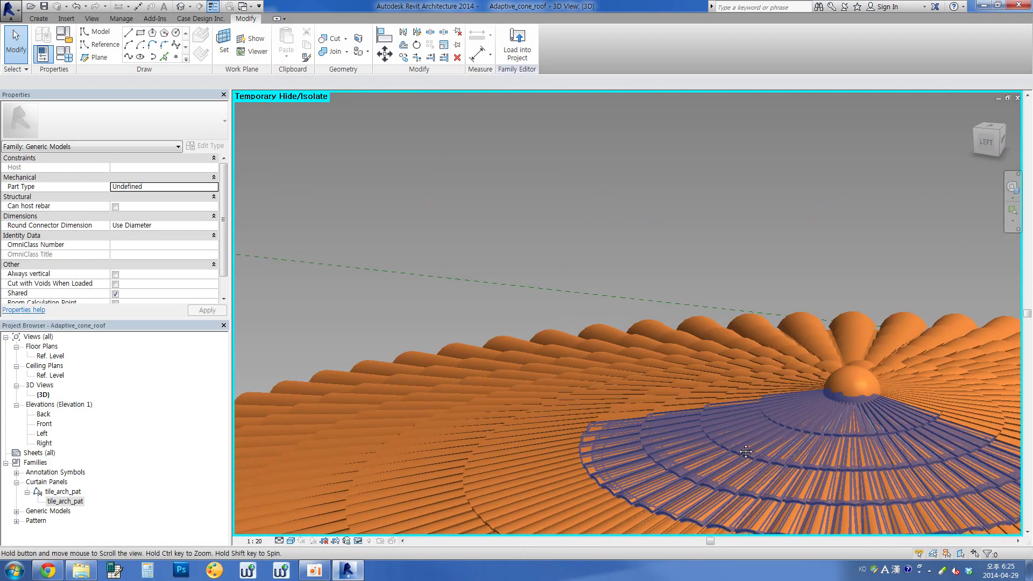
pyautogui.scroll(-2, 743, 439)
pyautogui.scroll(-2, 743, 438)
pyautogui.keyDown('shift'); pyautogui.moveTo(724, 450); pyautogui.dragTo(814, 330, button='middle'); pyautogui.keyUp('shift')
pyautogui.scroll(2, 595, 403)
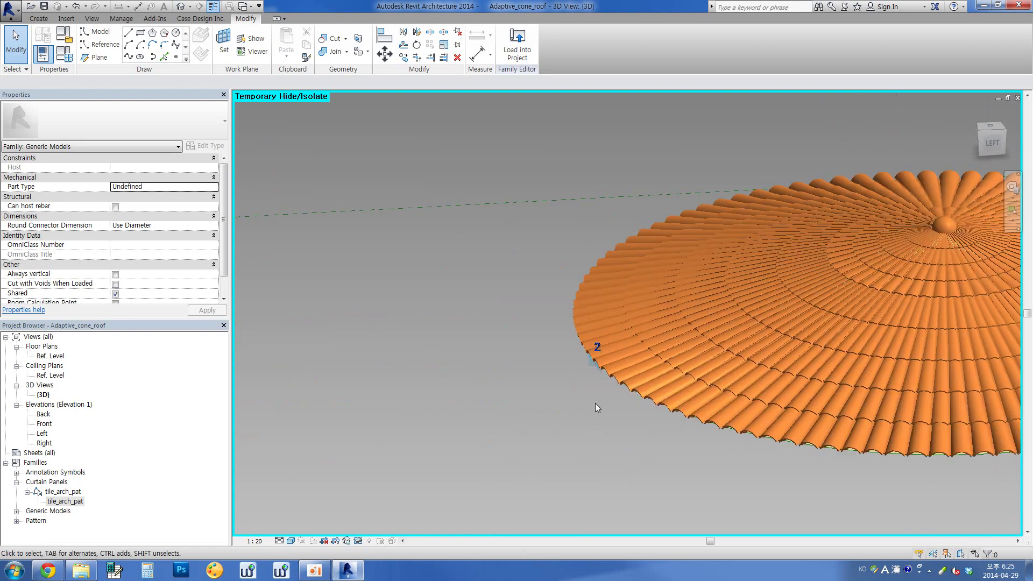
# - Pull base point 2 back toward the centre, then orbit to check the steeper cone
pyautogui.click(591, 368)
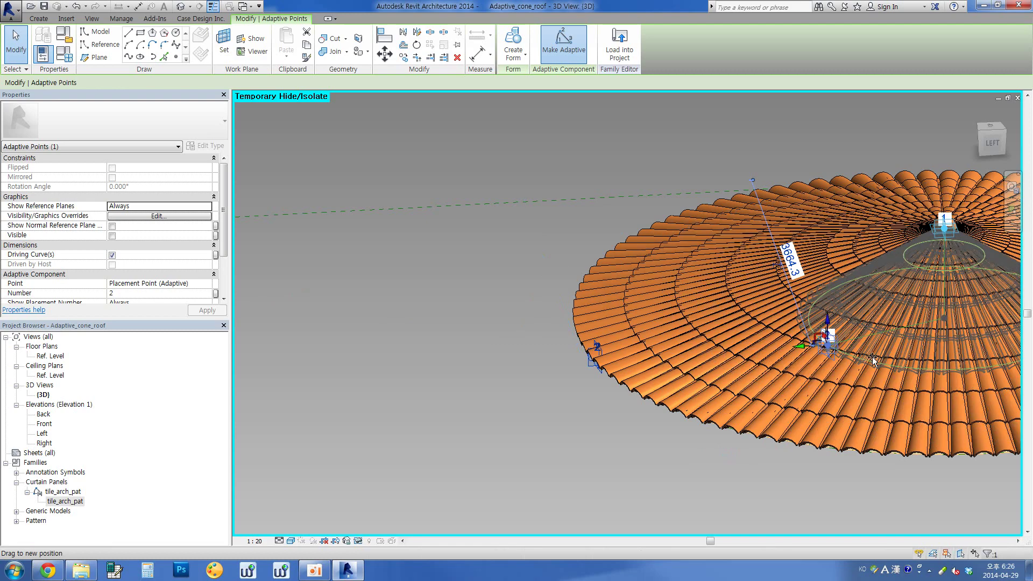
pyautogui.scroll(-3, 645, 420)
pyautogui.click(802, 388)
pyautogui.moveTo(803, 387)
pyautogui.keyDown('shift'); pyautogui.mouseDown(button='middle')
pyautogui.moveTo(592, 411)
pyautogui.moveTo(632, 334)
pyautogui.moveTo(800, 283)
pyautogui.mouseUp(button='middle'); pyautogui.keyUp('shift')
pyautogui.scroll(3, 757, 247)
pyautogui.scroll(2, 683, 254)
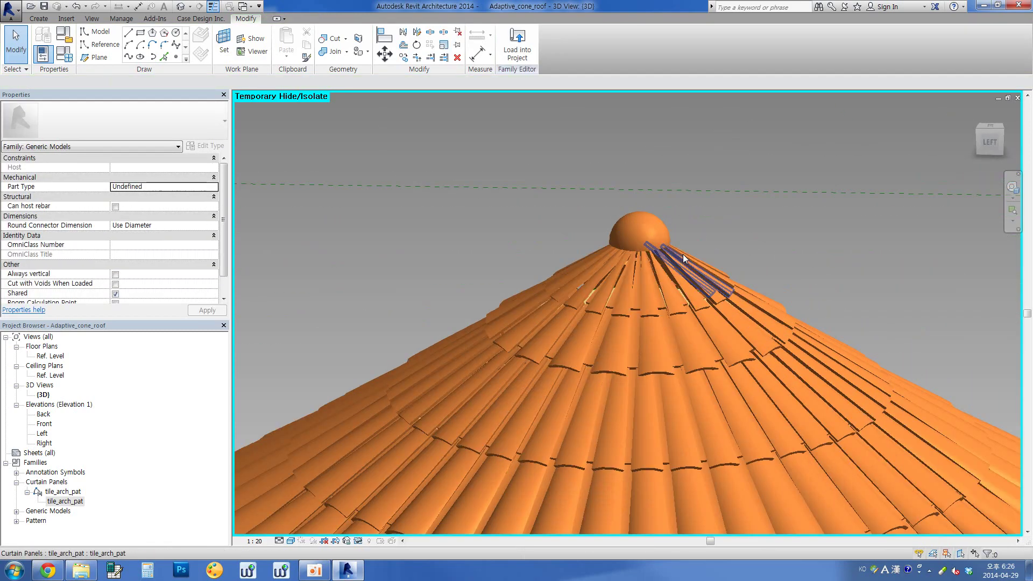
pyautogui.scroll(2, 680, 254)
pyautogui.scroll(-3, 680, 254)
pyautogui.scroll(-2, 676, 254)
pyautogui.scroll(-1, 673, 252)
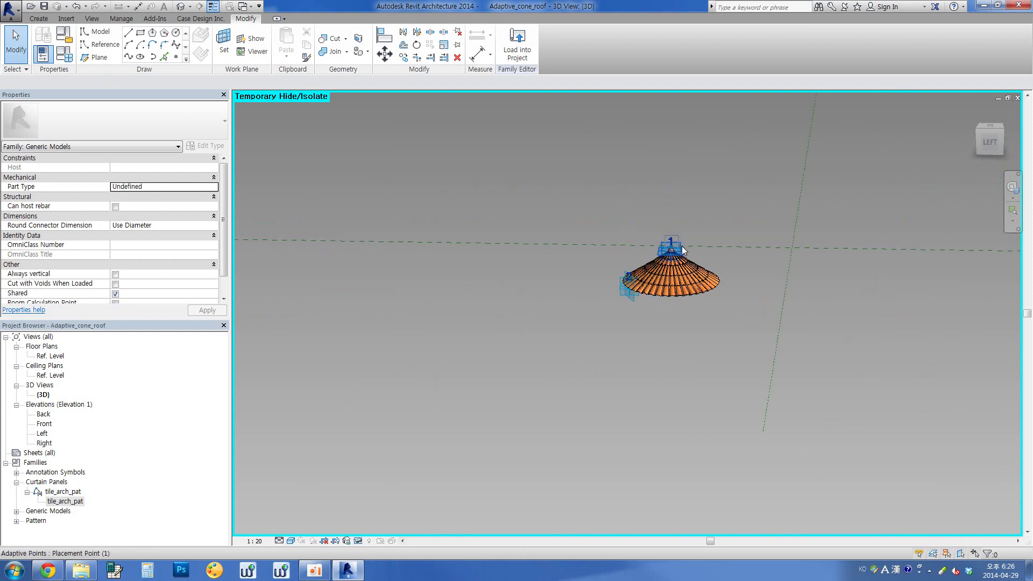
# - Drag apex point 1 downward to flatten the cone, then open the Application Menu's New list
pyautogui.click(683, 250)
pyautogui.scroll(1, 683, 248)
pyautogui.scroll(2, 682, 246)
pyautogui.scroll(2, 668, 250)
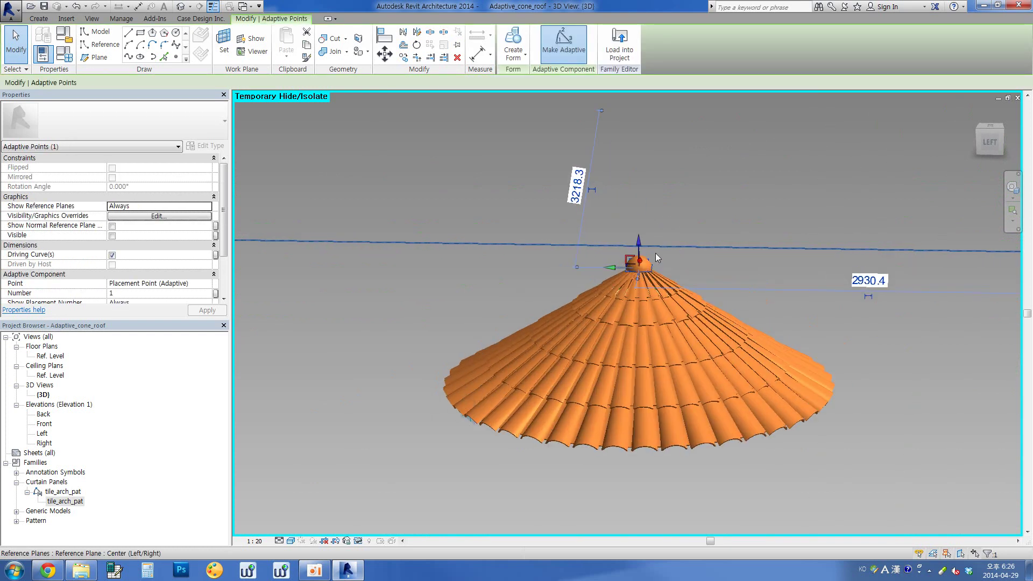
pyautogui.moveTo(643, 267); pyautogui.dragTo(640, 274)
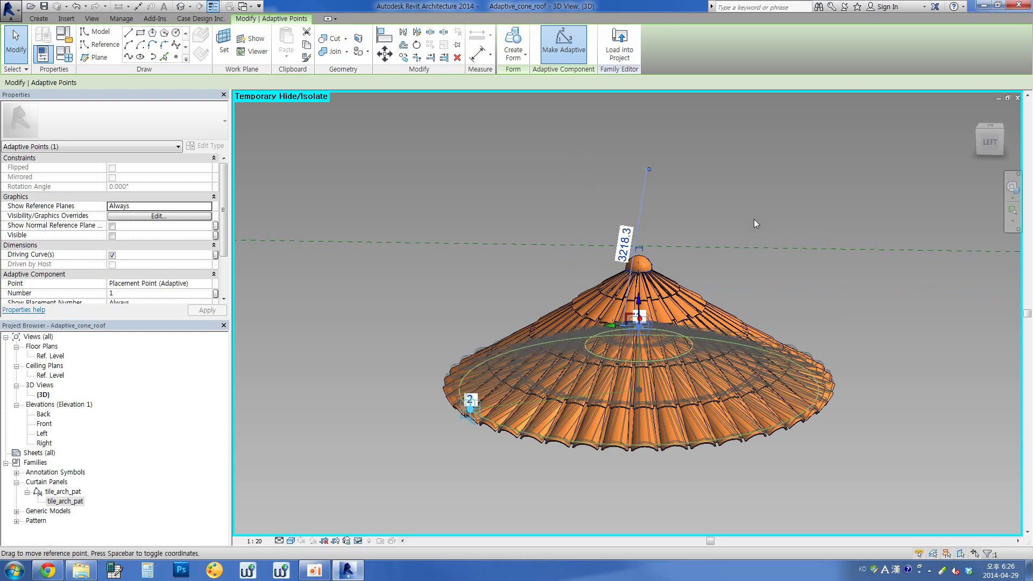
pyautogui.press('Escape')
pyautogui.moveTo(785, 295)
pyautogui.keyDown('shift'); pyautogui.mouseDown(button='middle')
pyautogui.moveTo(486, 278)
pyautogui.moveTo(107, 203)
pyautogui.mouseUp(button='middle'); pyautogui.keyUp('shift')
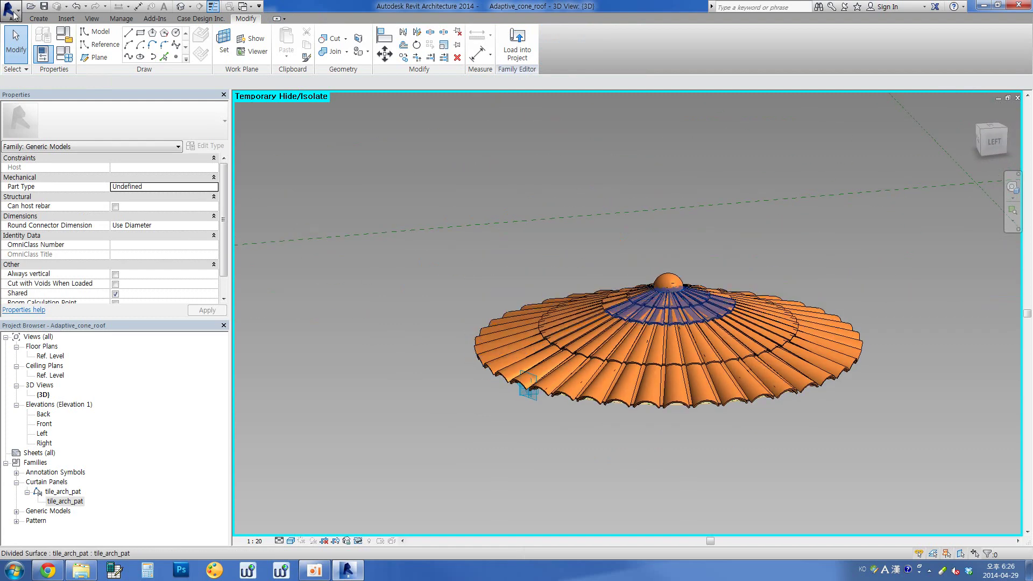
pyautogui.click(11, 11)
pyautogui.moveTo(35, 47)
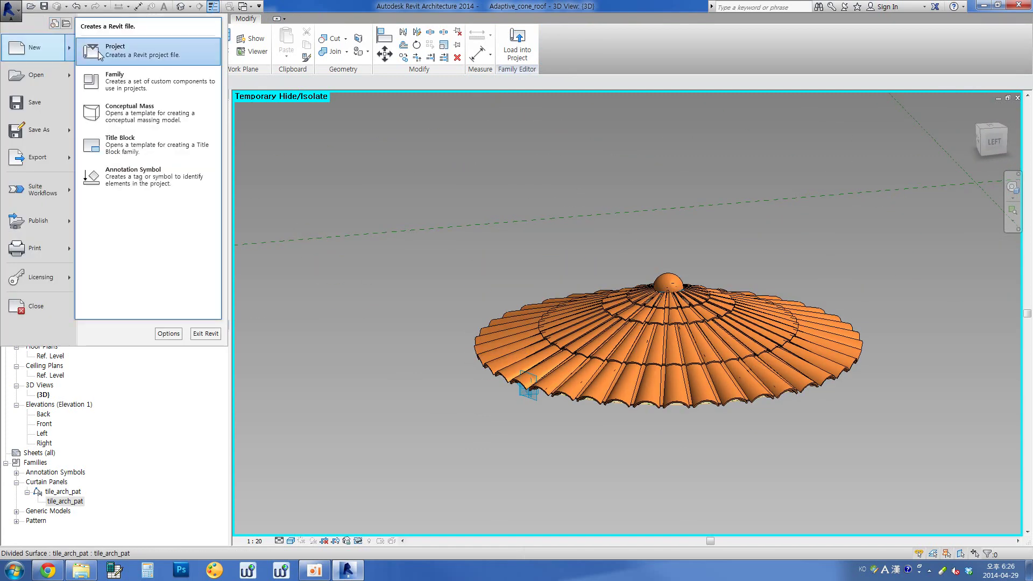
# - Create a new project and open its Level 2 floor plan
pyautogui.click(99, 52)
pyautogui.click(489, 323)
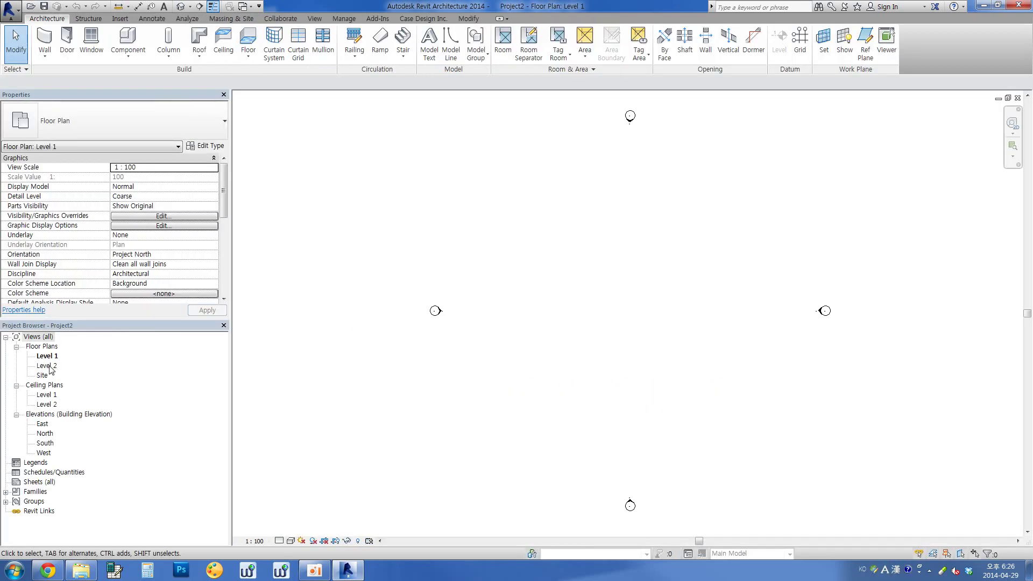
pyautogui.doubleClick(47, 366)
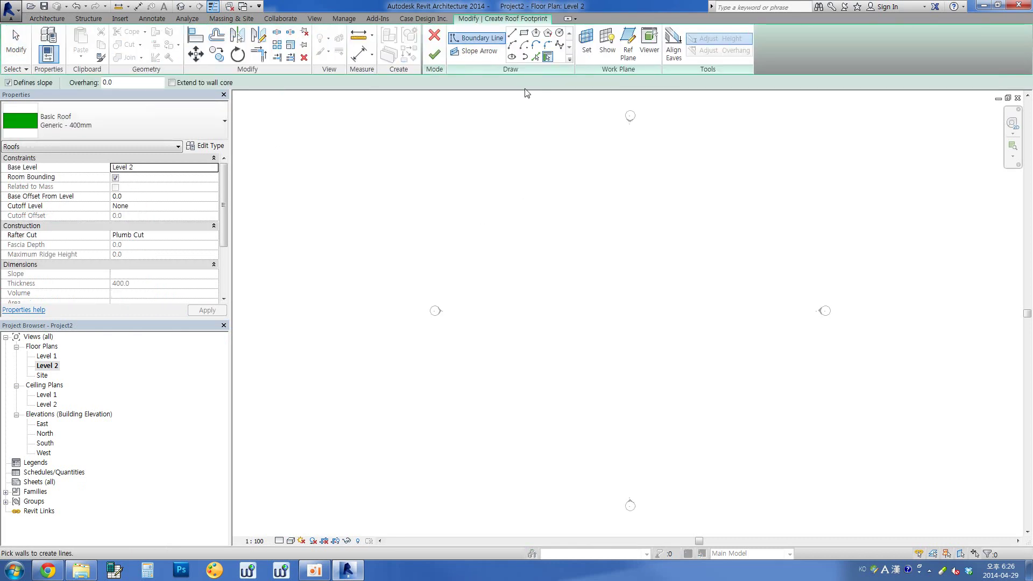
pyautogui.click(435, 36)
# - Draw a horizontal reference plane across Level 2 and name it
pyautogui.click(866, 42)
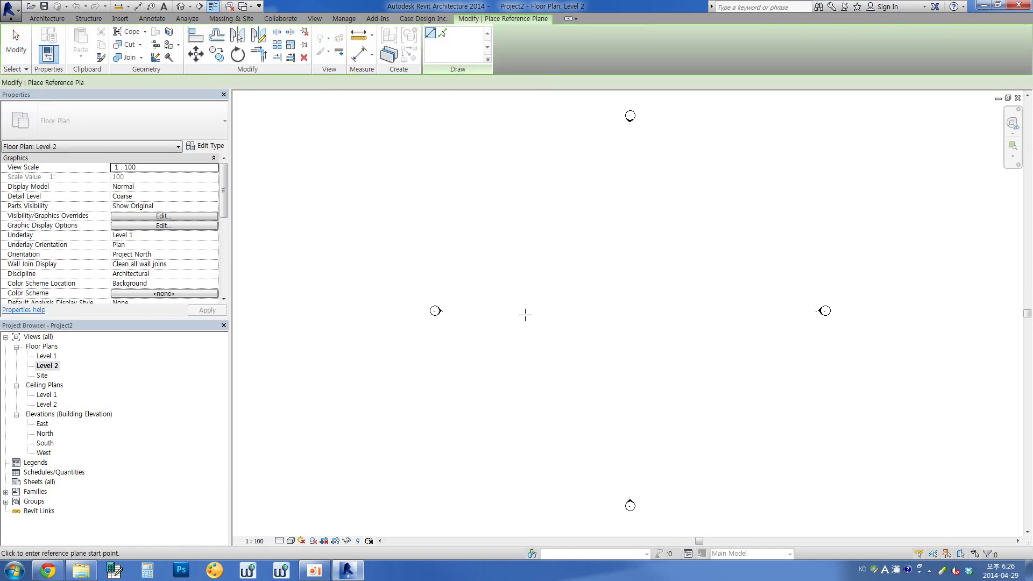
pyautogui.click(487, 302)
pyautogui.click(775, 302)
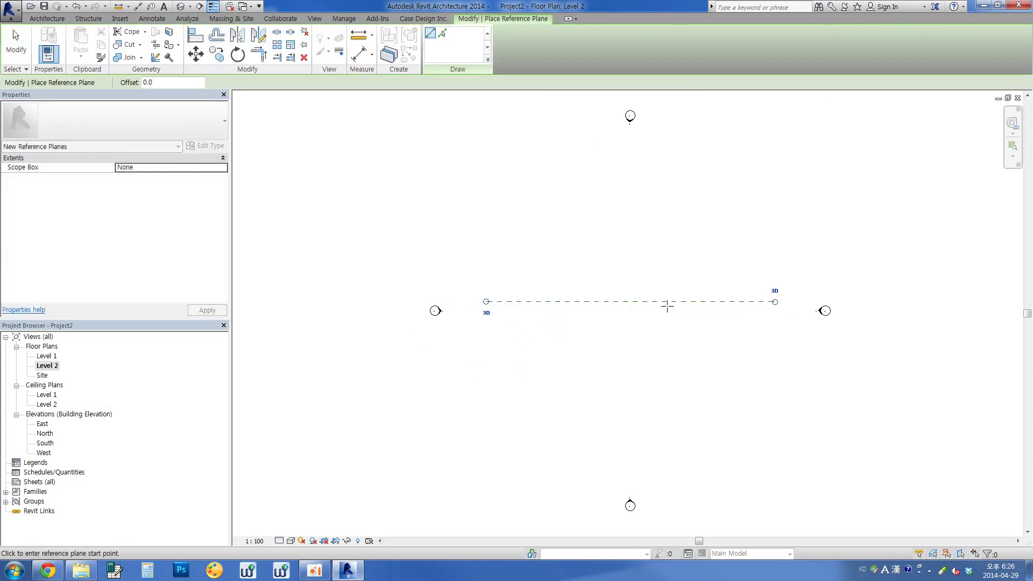
pyautogui.press('Escape')
pyautogui.press('Escape')
pyautogui.click(666, 302)
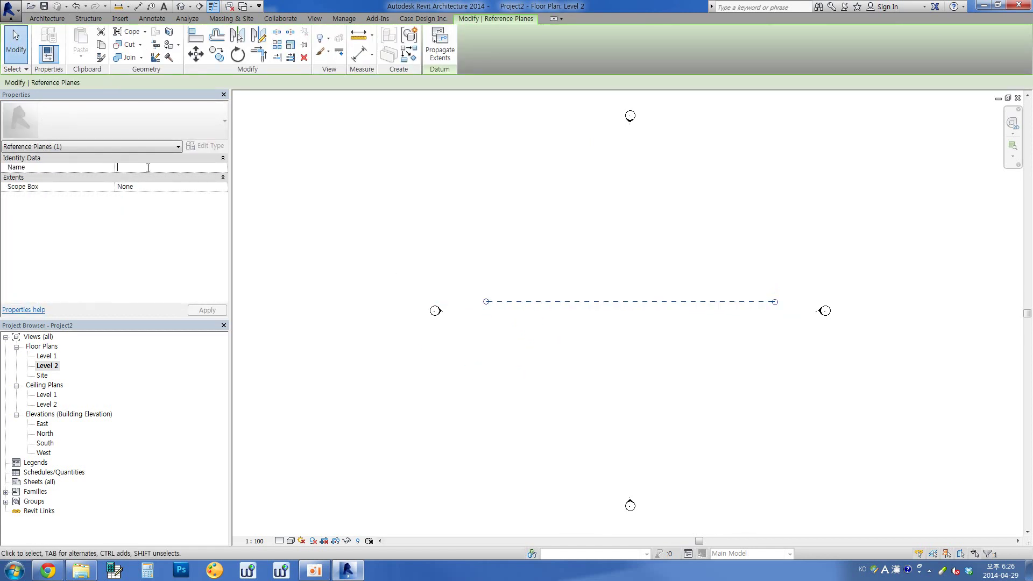
pyautogui.click(300, 202)
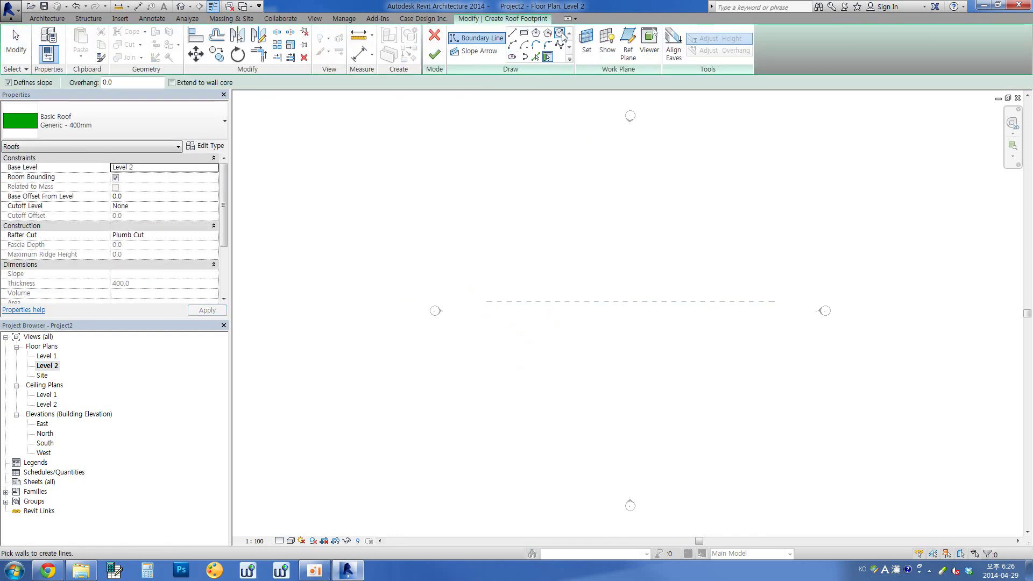
# - Sketch a circular roof footprint of radius 4300 at 30° slope and finish the roof
pyautogui.click(560, 34)
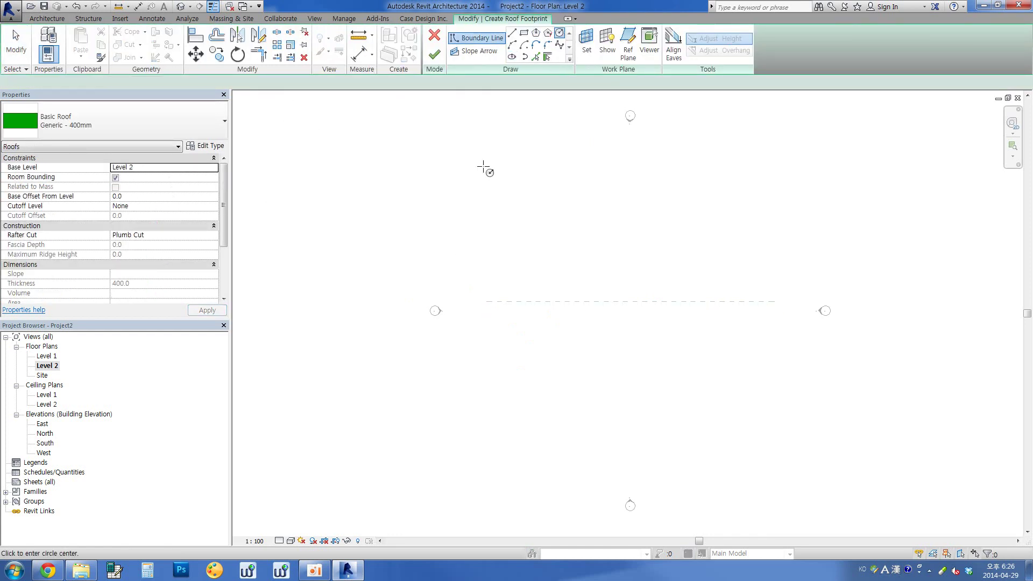
pyautogui.click(629, 302)
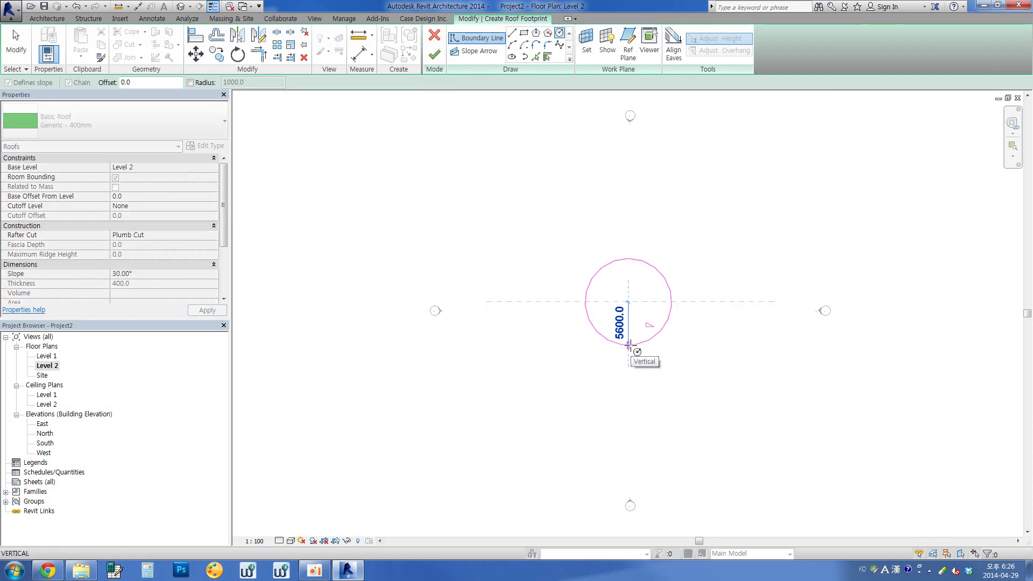
pyautogui.click(628, 347)
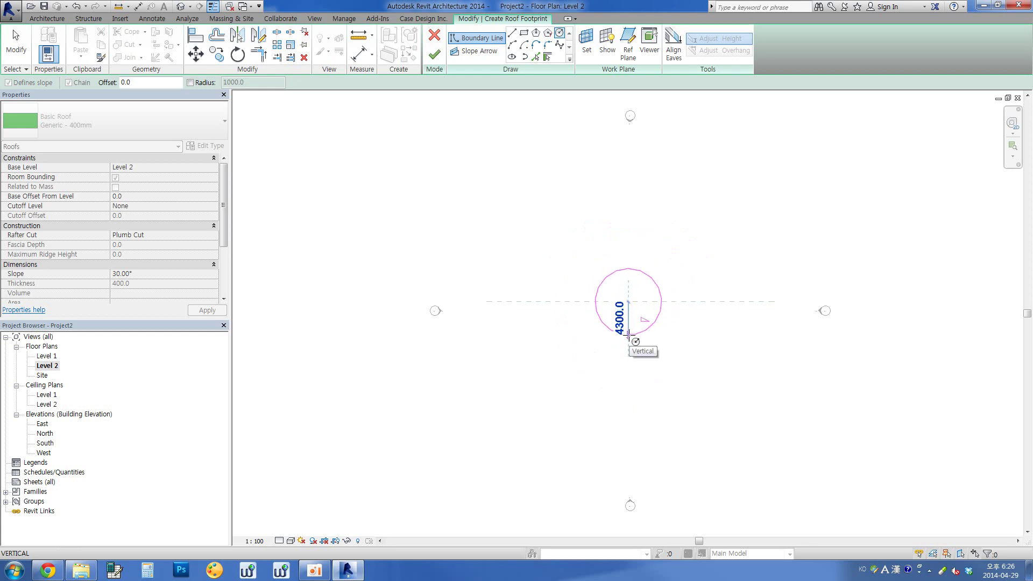
pyautogui.click(652, 278)
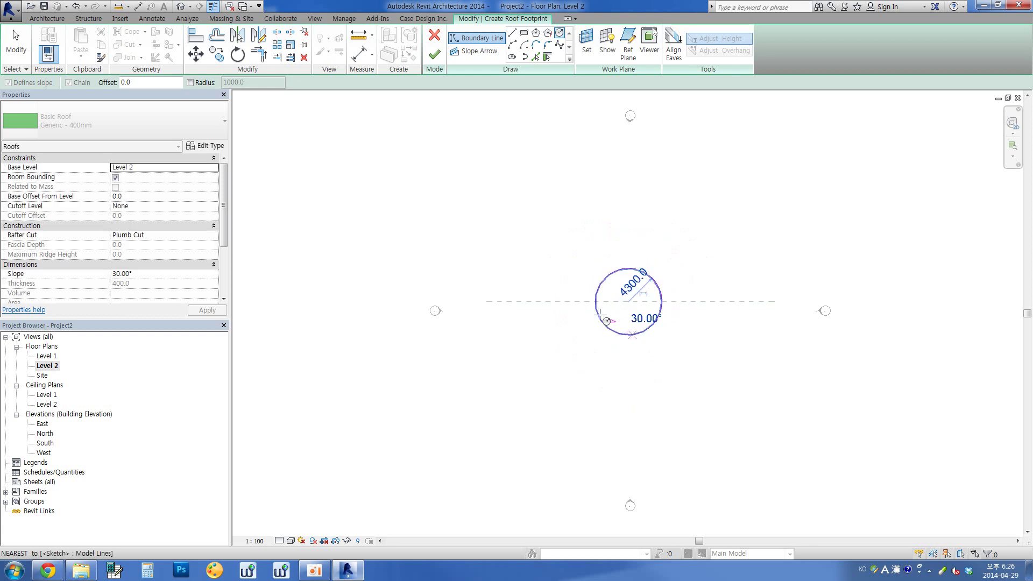
pyautogui.click(436, 55)
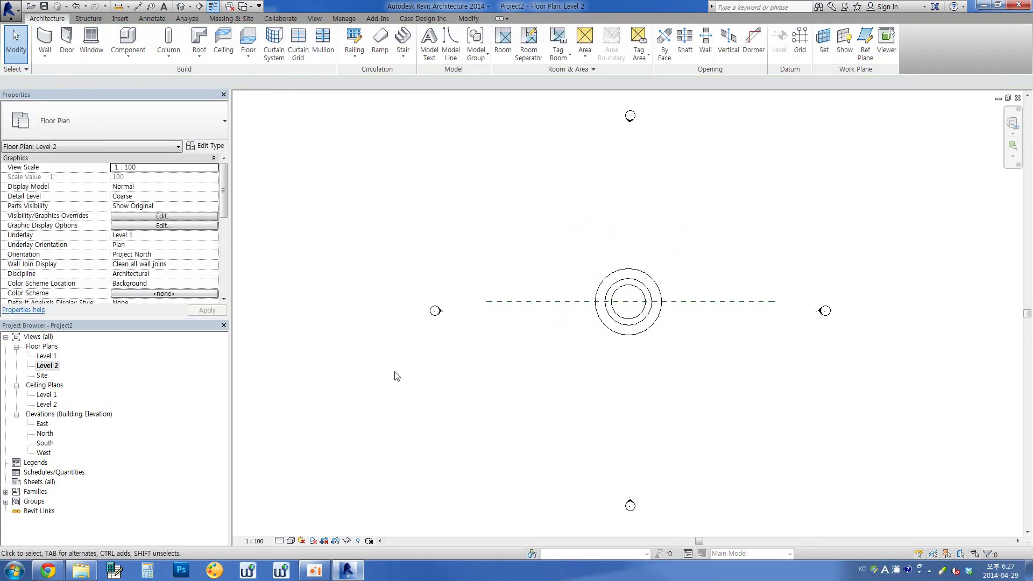
# - Open the South elevation from its marker and centre the roof in view
pyautogui.click(630, 506)
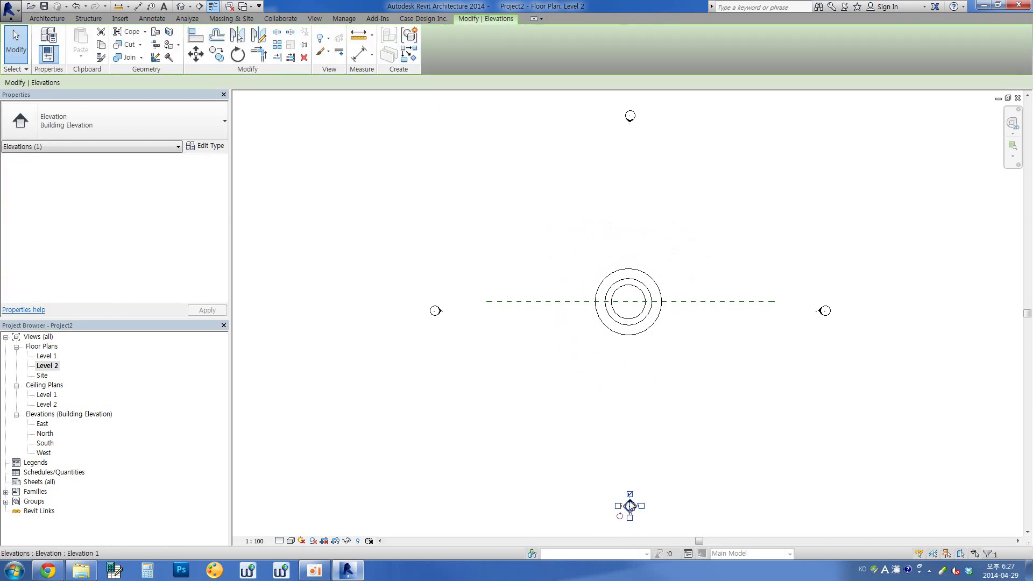
pyautogui.click(696, 452)
pyautogui.click(630, 505)
pyautogui.doubleClick(632, 506)
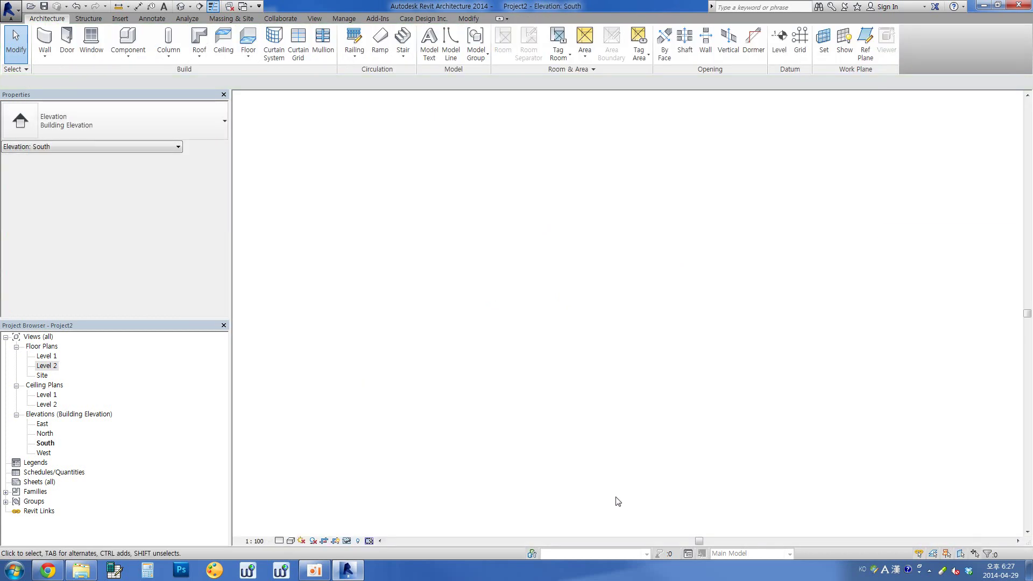
pyautogui.scroll(3, 590, 327)
pyautogui.moveTo(591, 327); pyautogui.dragTo(584, 394, button='middle')
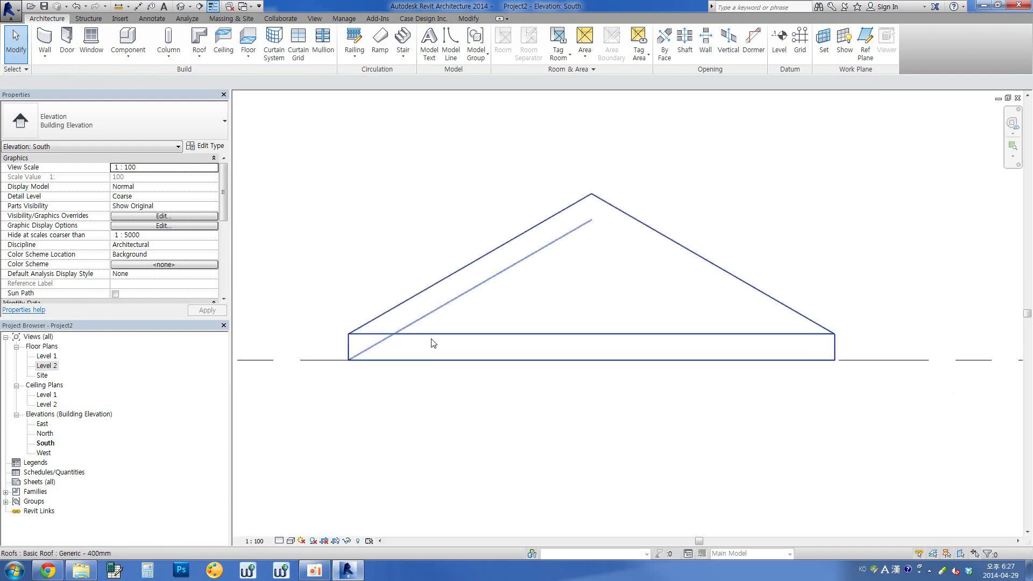
# - Check the roof in a shaded, orbited 3D view, then return to the South elevation
pyautogui.click(186, 10)
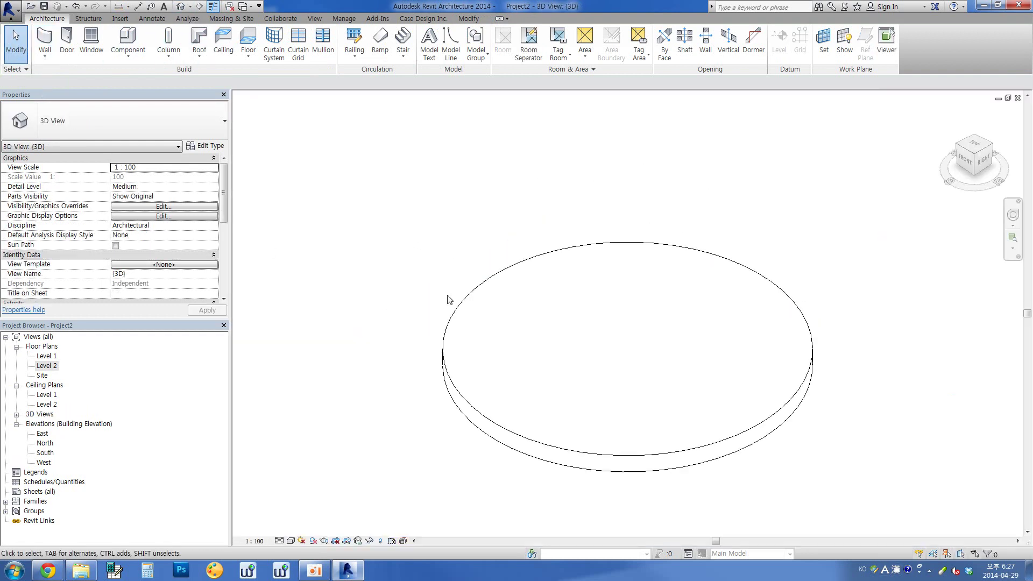
pyautogui.click(291, 540)
pyautogui.click(318, 499)
pyautogui.moveTo(468, 441)
pyautogui.keyDown('shift'); pyautogui.mouseDown(button='middle')
pyautogui.moveTo(669, 491)
pyautogui.moveTo(563, 553)
pyautogui.moveTo(517, 503)
pyautogui.moveTo(106, 447)
pyautogui.mouseUp(button='middle'); pyautogui.keyUp('shift')
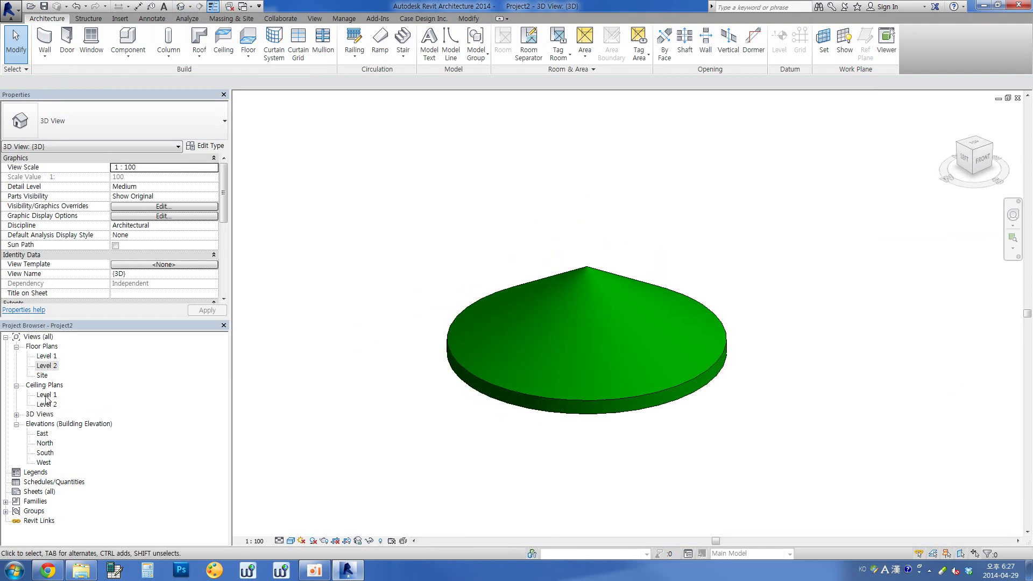
pyautogui.doubleClick(43, 453)
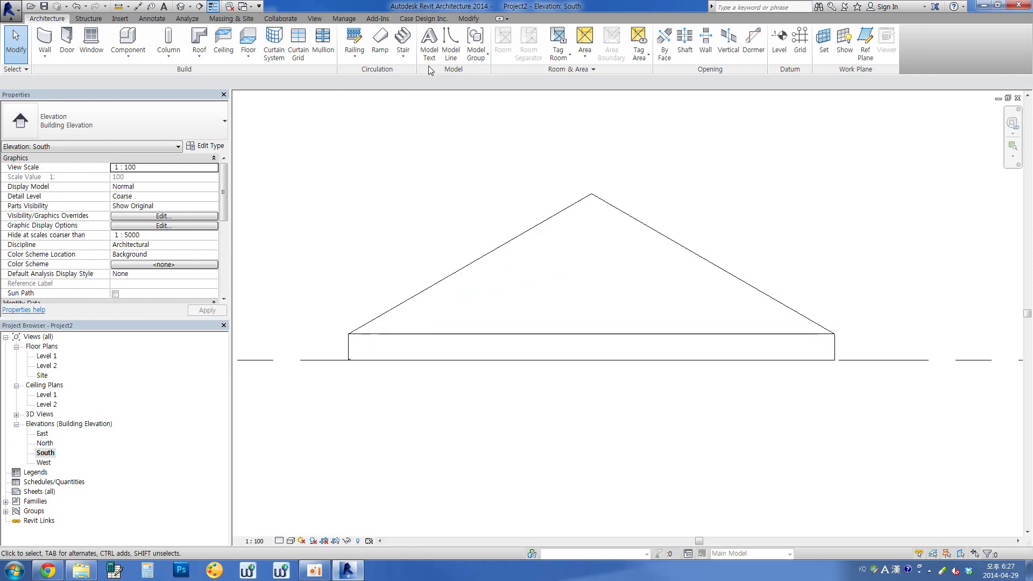
# - Start a model line with Reference Plane : a as the work plane
pyautogui.click(452, 52)
pyautogui.click(506, 285)
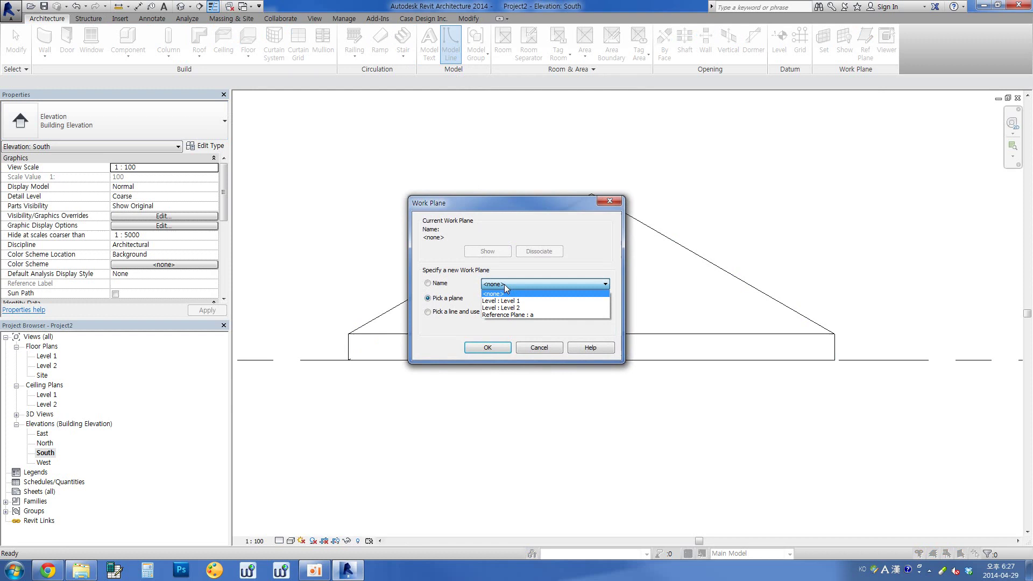
pyautogui.click(512, 316)
pyautogui.click(488, 348)
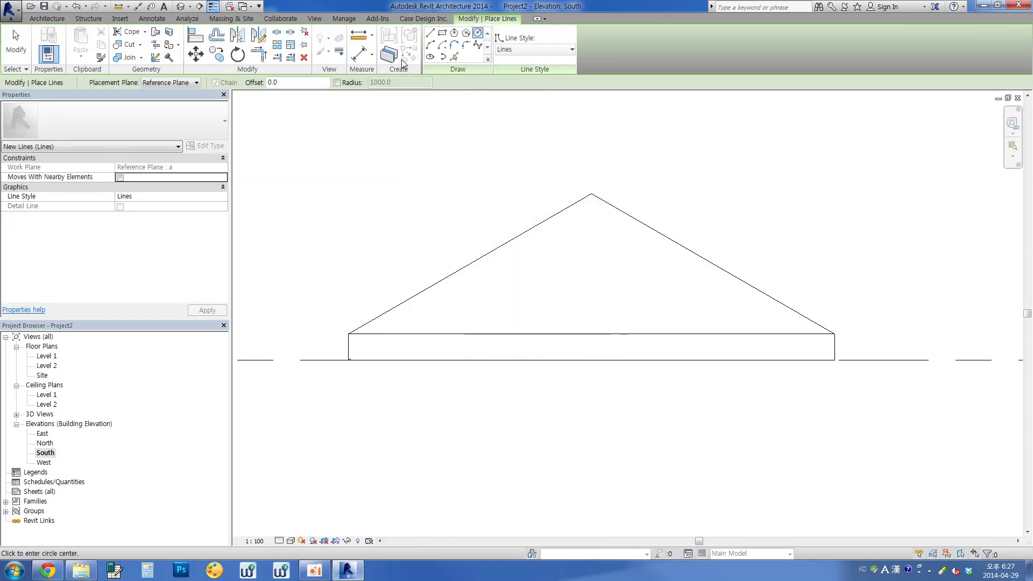
# - Draw a vertical axis line through the roof's middle and a line along the left slope
pyautogui.click(430, 33)
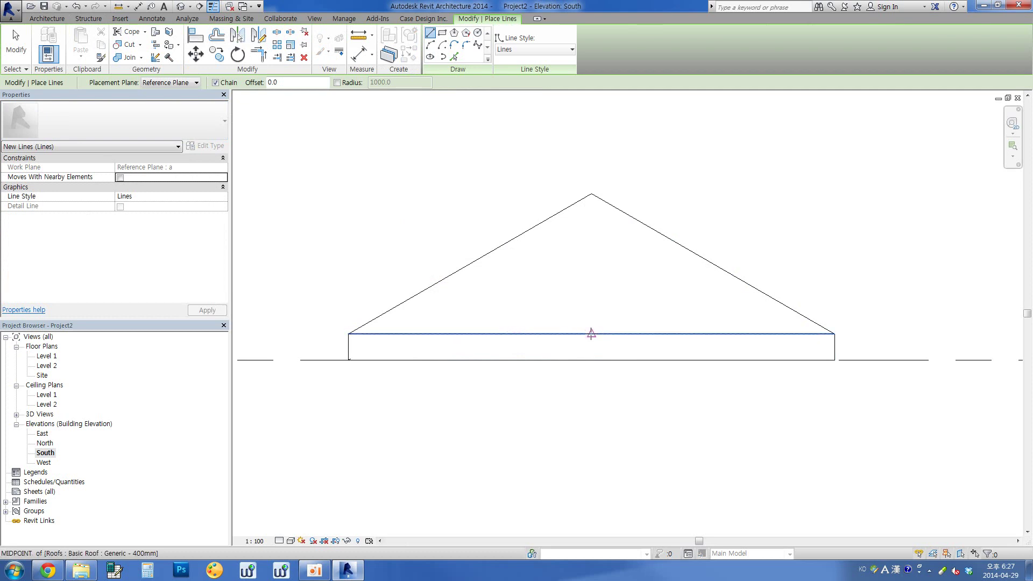
pyautogui.click(592, 334)
pyautogui.click(592, 136)
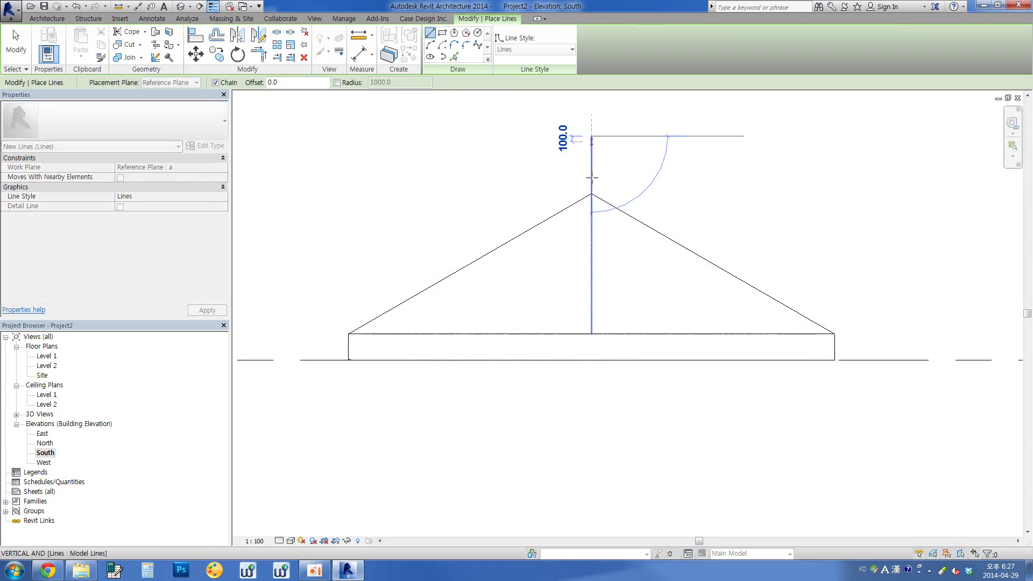
pyautogui.press('Escape')
pyautogui.click(349, 334)
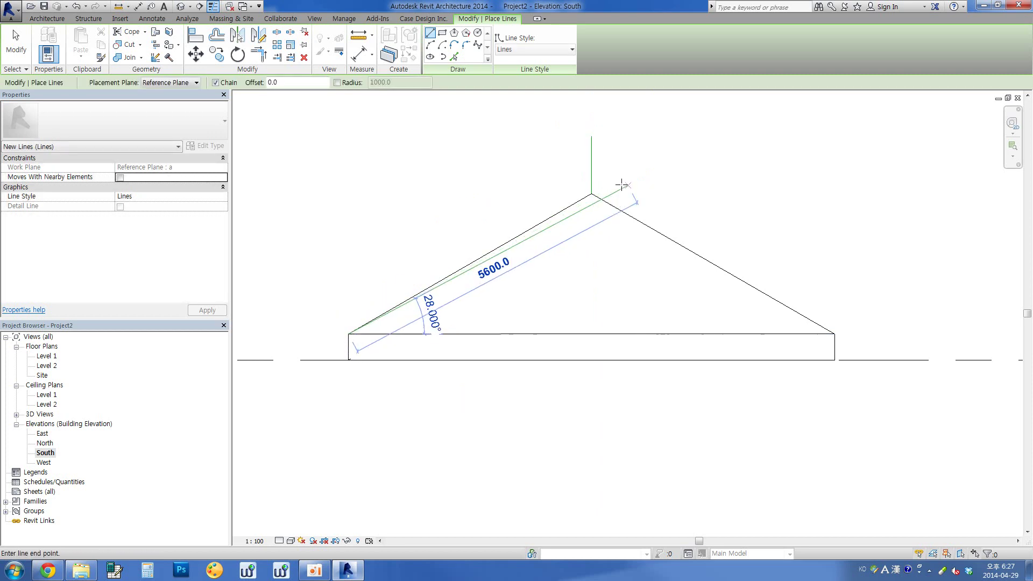
pyautogui.click(592, 194)
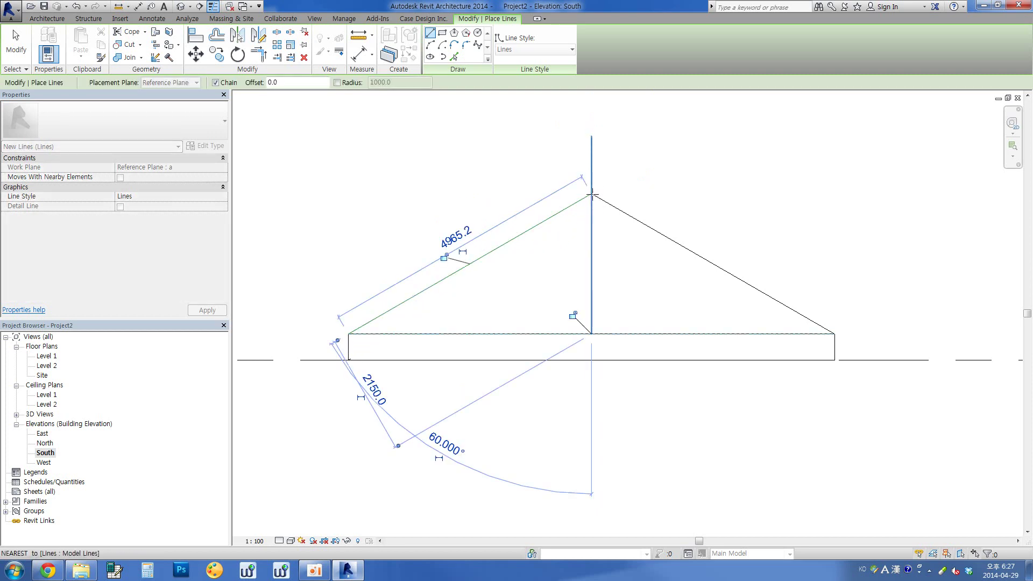
pyautogui.press('Escape')
pyautogui.press('Escape')
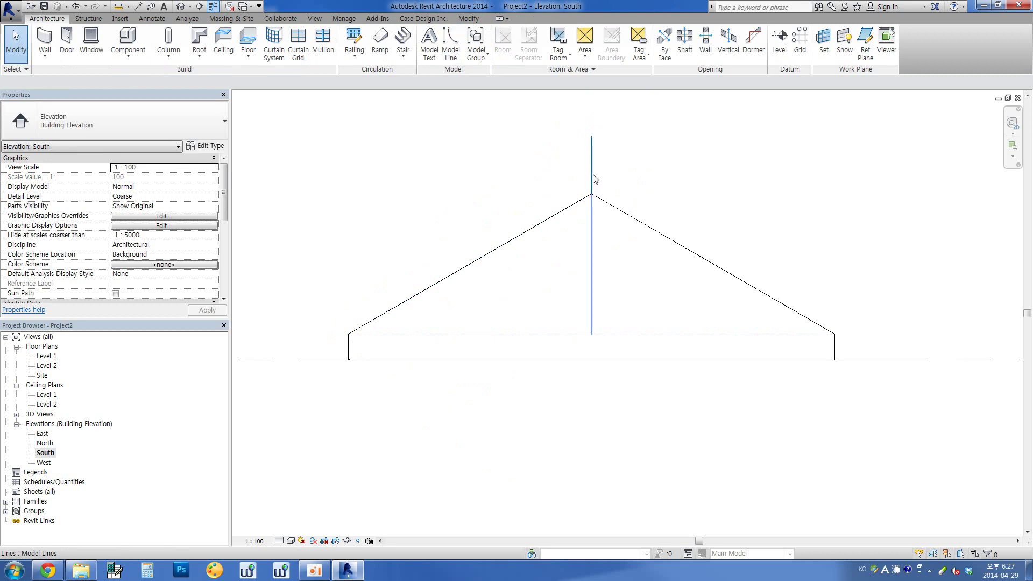
# - Trim the axis and slope lines to a corner at the ridge, with the view in Wireframe
pyautogui.click(594, 179)
pyautogui.press('t')
pyautogui.press('r')
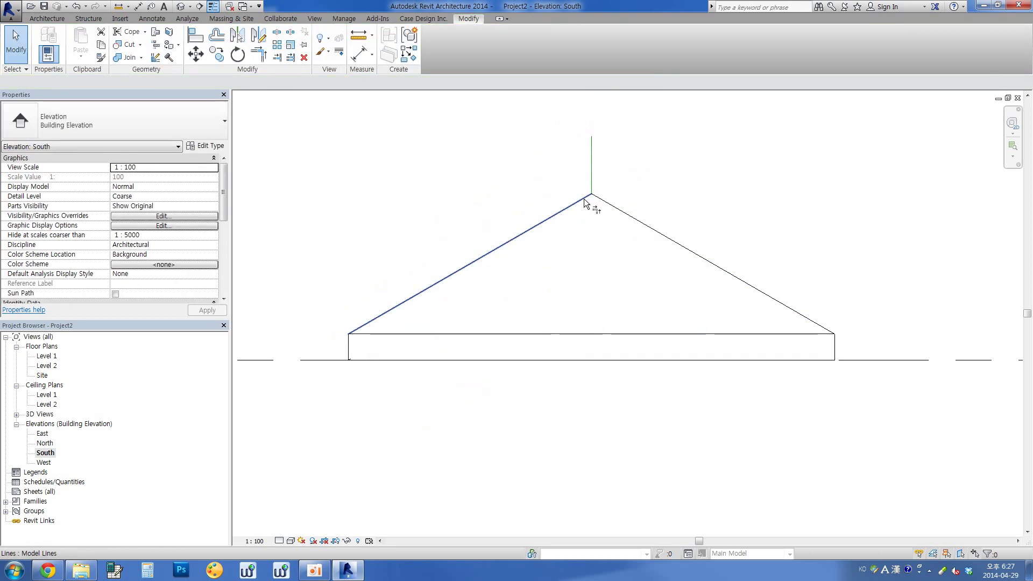
pyautogui.click(592, 205)
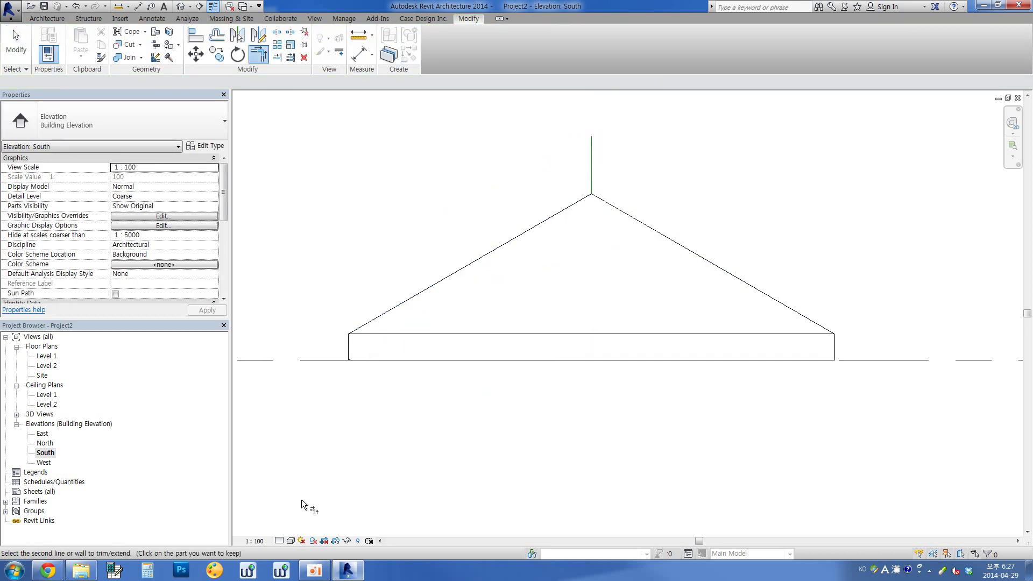
pyautogui.click(278, 542)
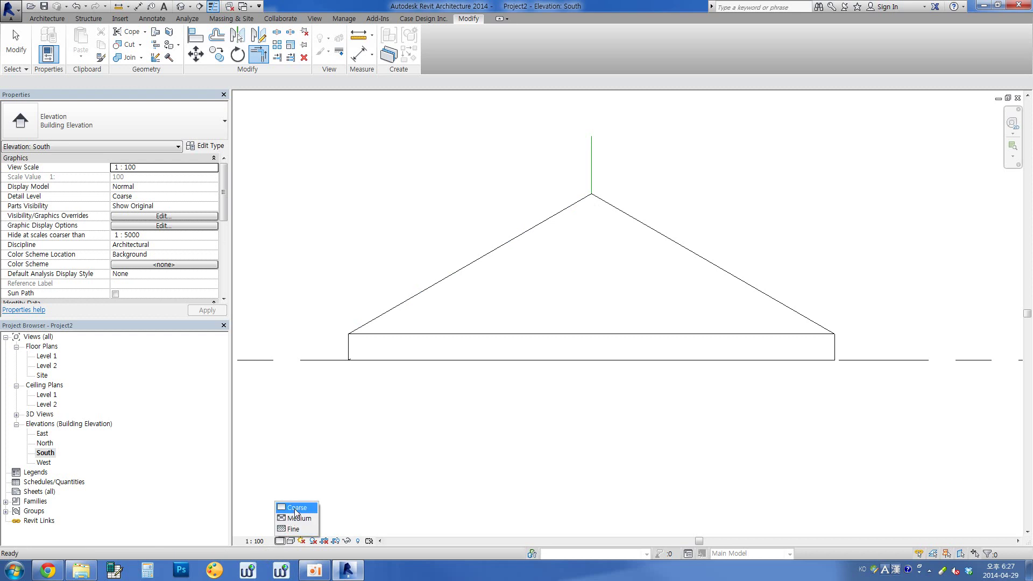
pyautogui.click(294, 542)
pyautogui.click(310, 476)
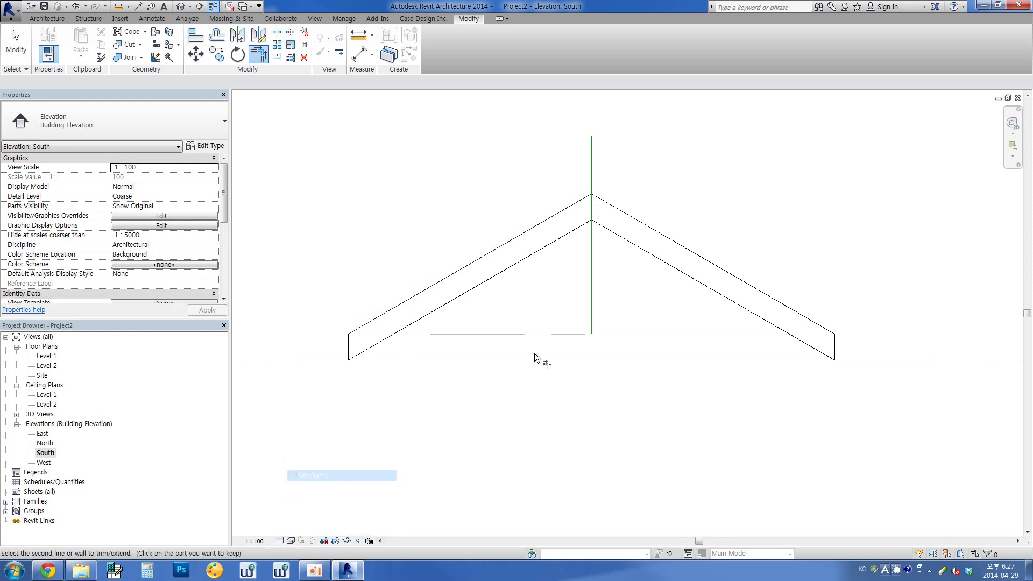
pyautogui.click(578, 205)
pyautogui.press('Escape')
pyautogui.press('Escape')
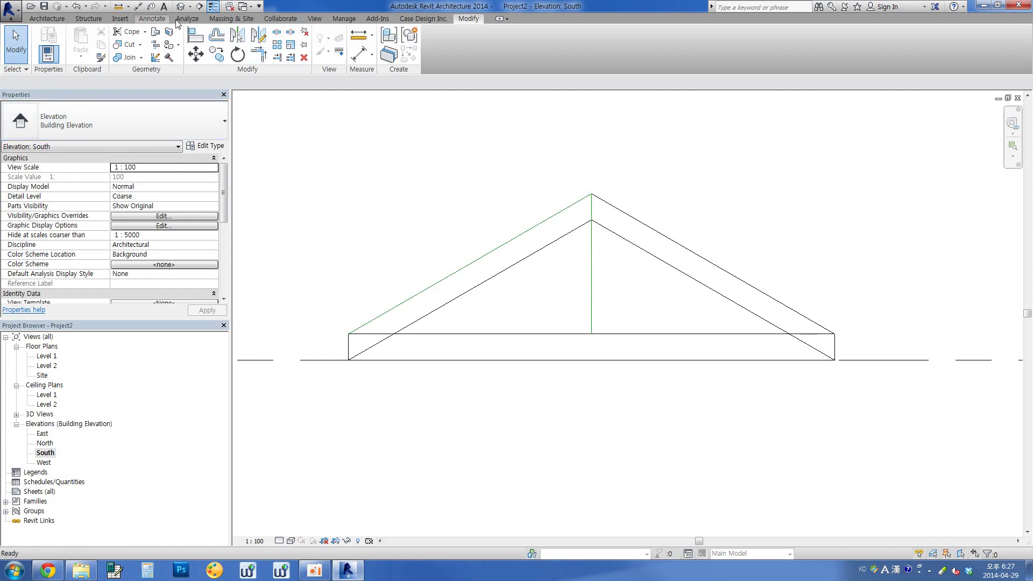
# - Inspect the cone's new model lines in the 3D view set to Wireframe
pyautogui.click(185, 6)
pyautogui.moveTo(540, 369)
pyautogui.keyDown('shift'); pyautogui.mouseDown(button='middle')
pyautogui.moveTo(565, 466)
pyautogui.moveTo(496, 230)
pyautogui.moveTo(438, 512)
pyautogui.mouseUp(button='middle'); pyautogui.keyUp('shift')
pyautogui.click(291, 540)
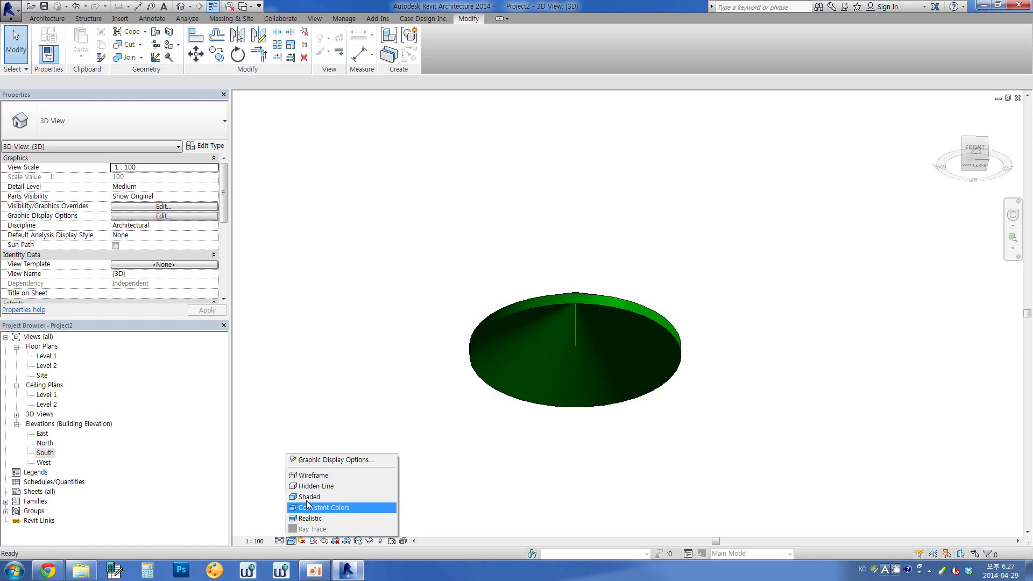
pyautogui.click(312, 473)
pyautogui.moveTo(312, 474)
pyautogui.keyDown('shift'); pyautogui.mouseDown(button='middle')
pyautogui.moveTo(766, 530)
pyautogui.moveTo(554, 503)
pyautogui.moveTo(574, 507)
pyautogui.moveTo(556, 461)
pyautogui.moveTo(567, 512)
pyautogui.mouseUp(button='middle'); pyautogui.keyUp('shift')
pyautogui.moveTo(521, 482); pyautogui.dragTo(479, 459, button='middle')
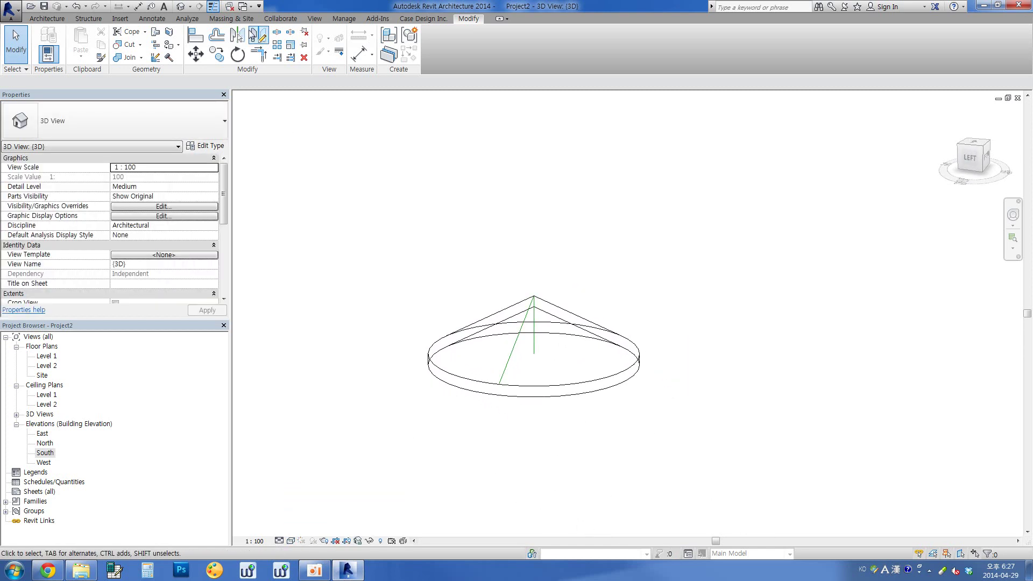
pyautogui.click(243, 8)
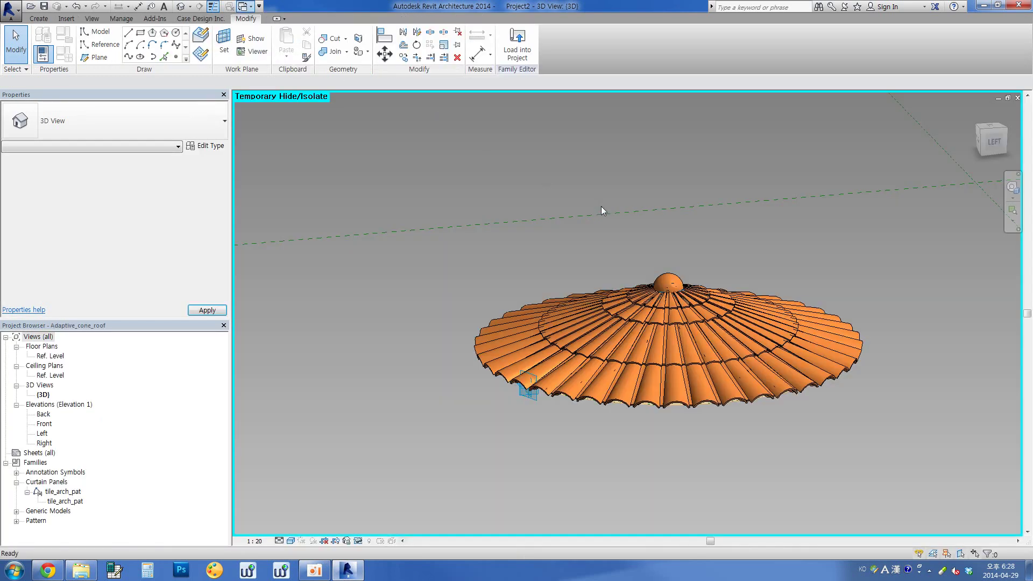
# - From the Adaptive_cone_roof family's 3D view, load the family into Project2
pyautogui.keyDown('shift'); pyautogui.moveTo(603, 207); pyautogui.dragTo(525, 401, button='middle'); pyautogui.keyUp('shift')
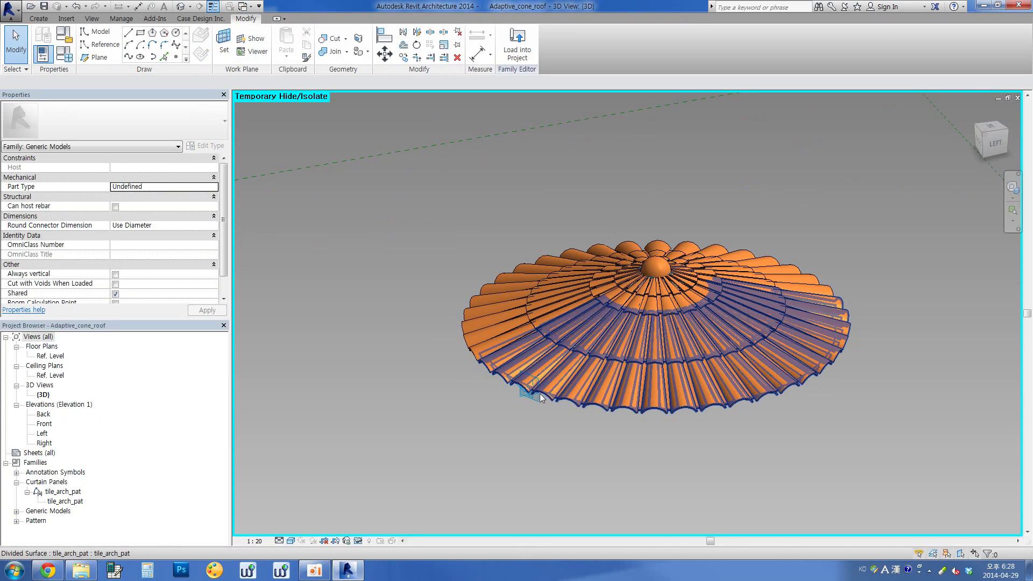
pyautogui.click(522, 50)
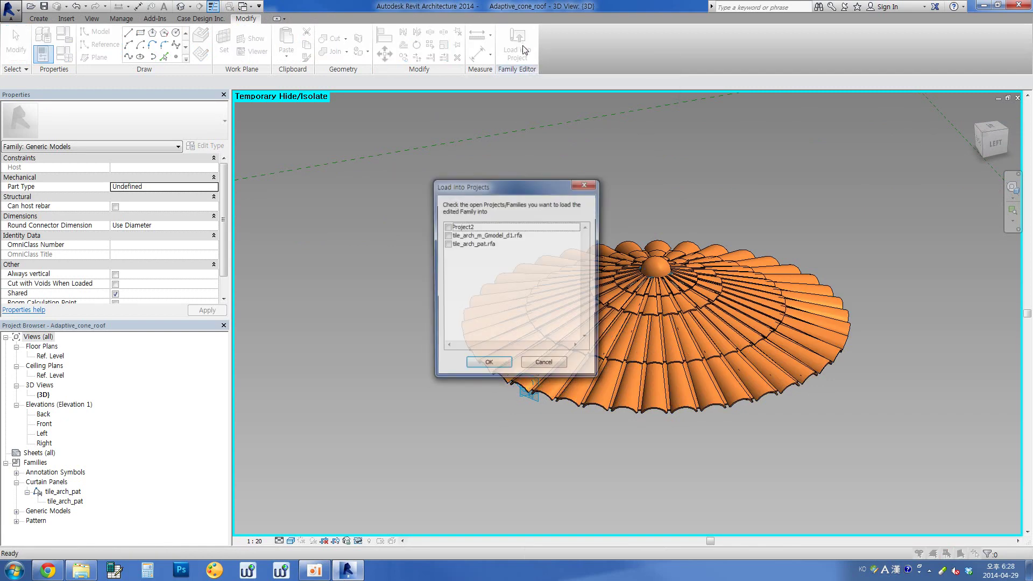
pyautogui.click(447, 227)
pyautogui.click(488, 365)
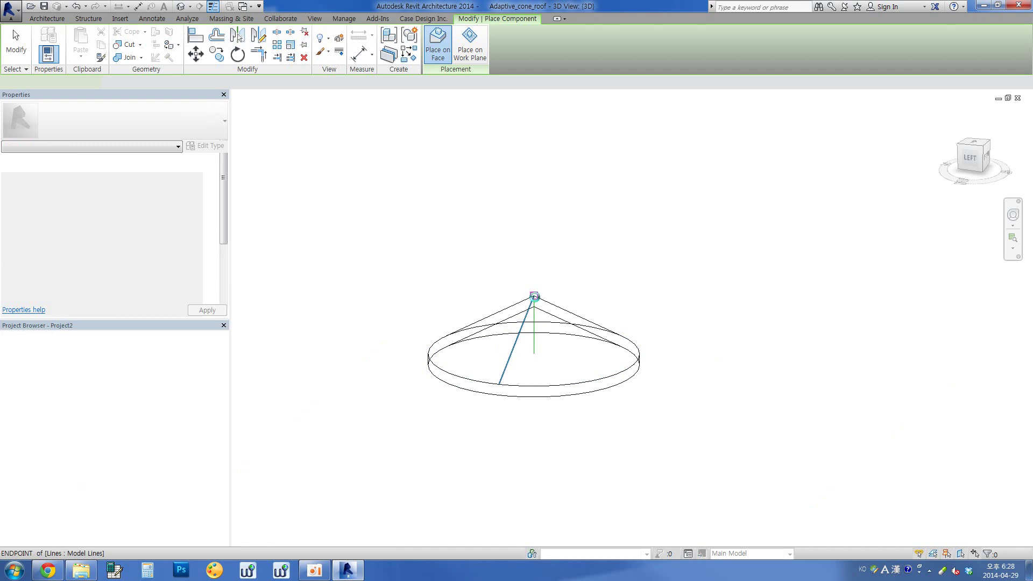
# - Place the Adaptive_cone_roof component anchored at the cone apex, then end placement
pyautogui.click(517, 330)
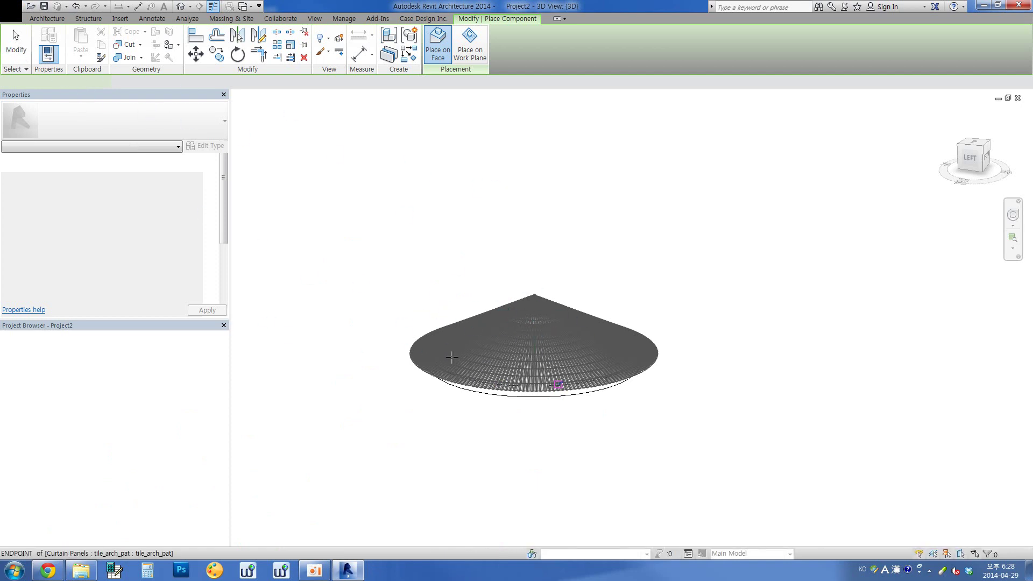
pyautogui.click(17, 41)
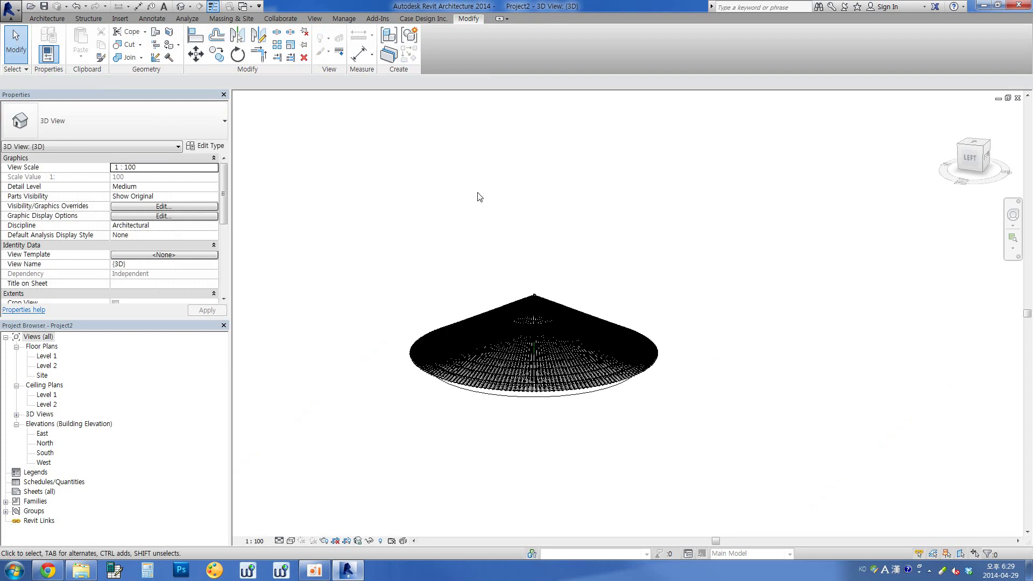
# - Shade the 3D view and orbit around the tiled roof, then select the roof component
pyautogui.click(295, 542)
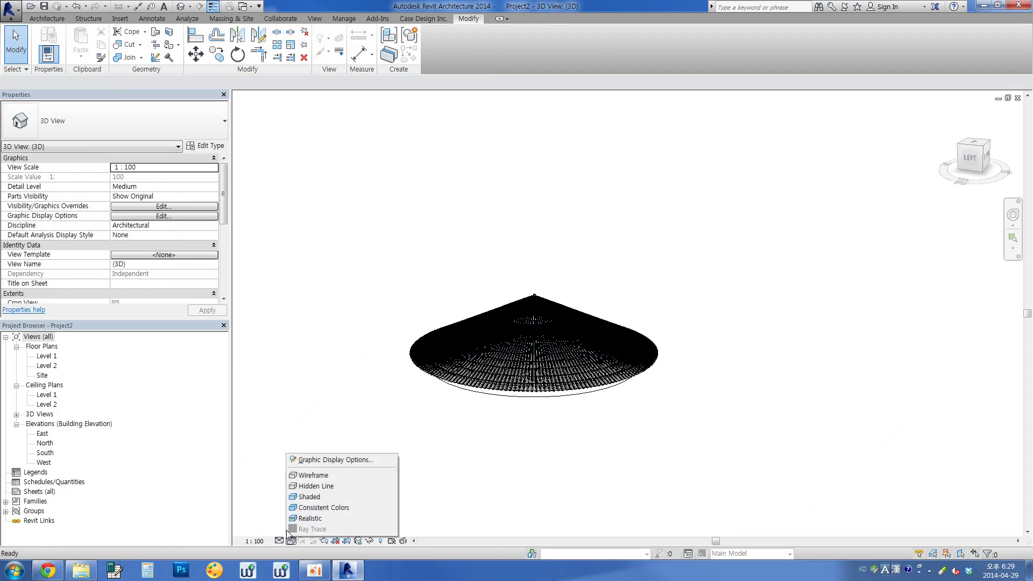
pyautogui.click(307, 498)
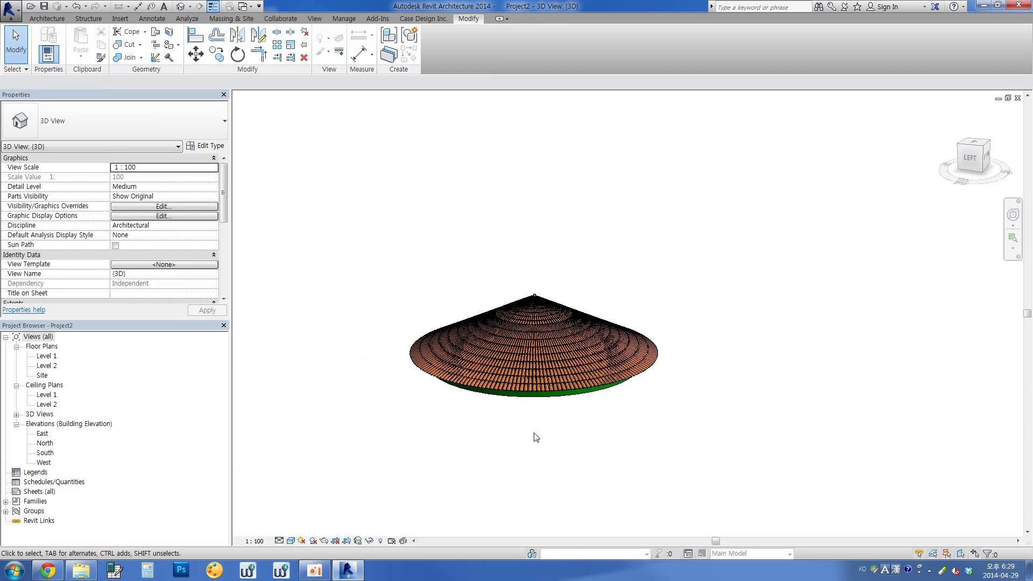
pyautogui.scroll(3, 599, 356)
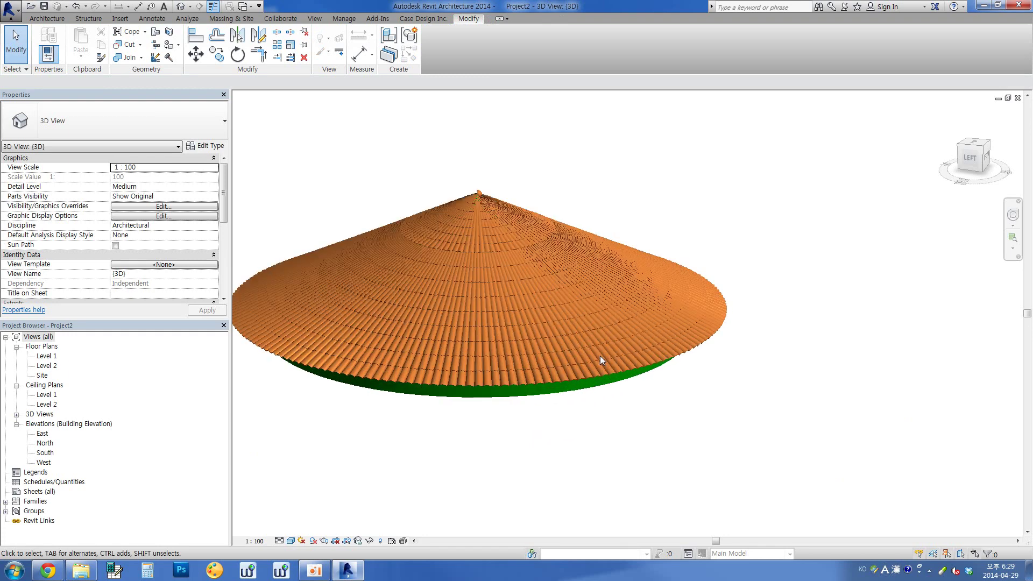
pyautogui.scroll(5, 599, 356)
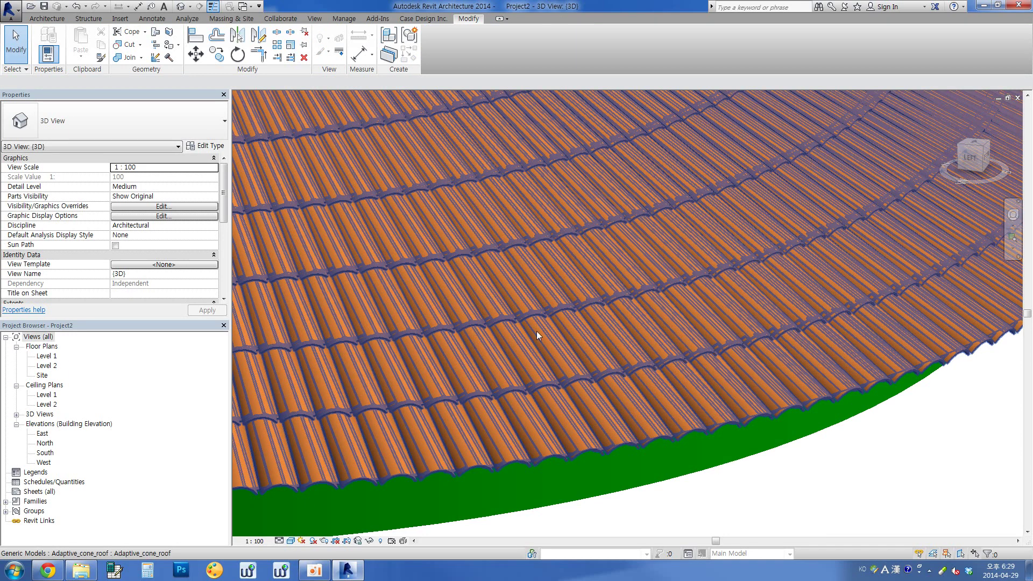
pyautogui.keyDown('shift'); pyautogui.moveTo(488, 349); pyautogui.dragTo(501, 370, button='middle'); pyautogui.keyUp('shift')
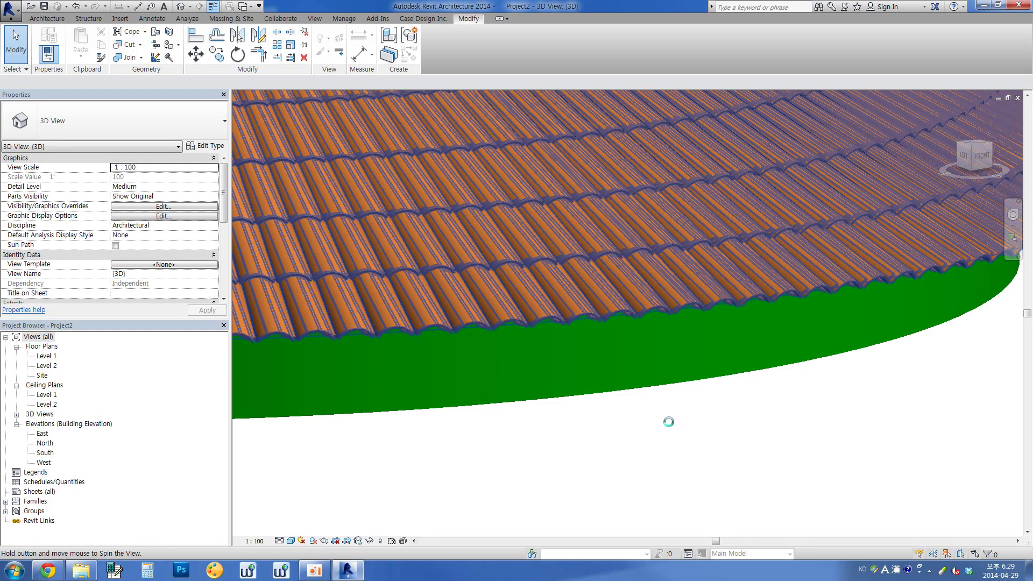
pyautogui.scroll(-2, 671, 427)
pyautogui.scroll(-3, 676, 427)
pyautogui.moveTo(595, 435)
pyautogui.keyDown('shift'); pyautogui.mouseDown(button='middle')
pyautogui.moveTo(344, 436)
pyautogui.moveTo(455, 417)
pyautogui.mouseUp(button='middle'); pyautogui.keyUp('shift')
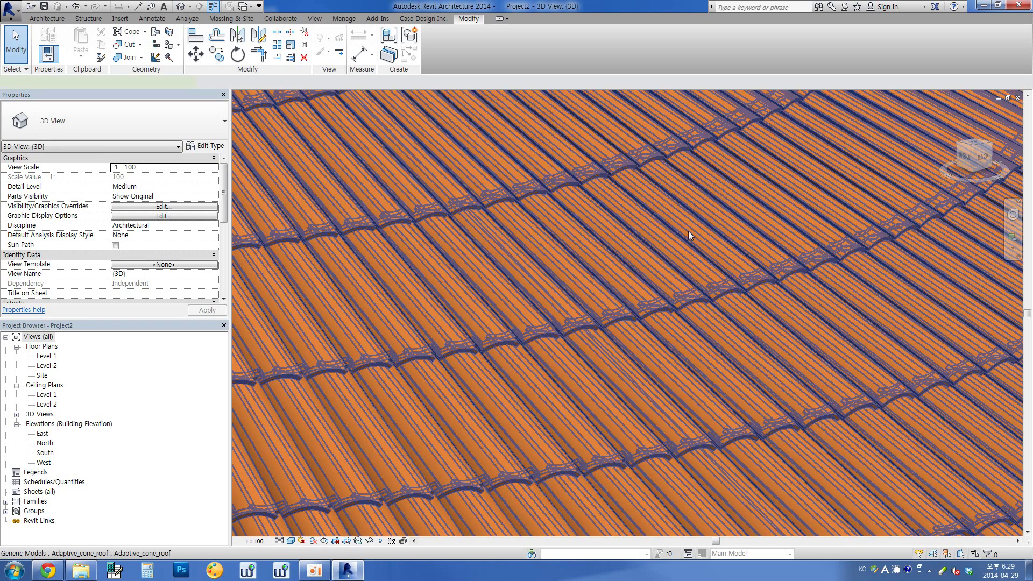
pyautogui.click(689, 231)
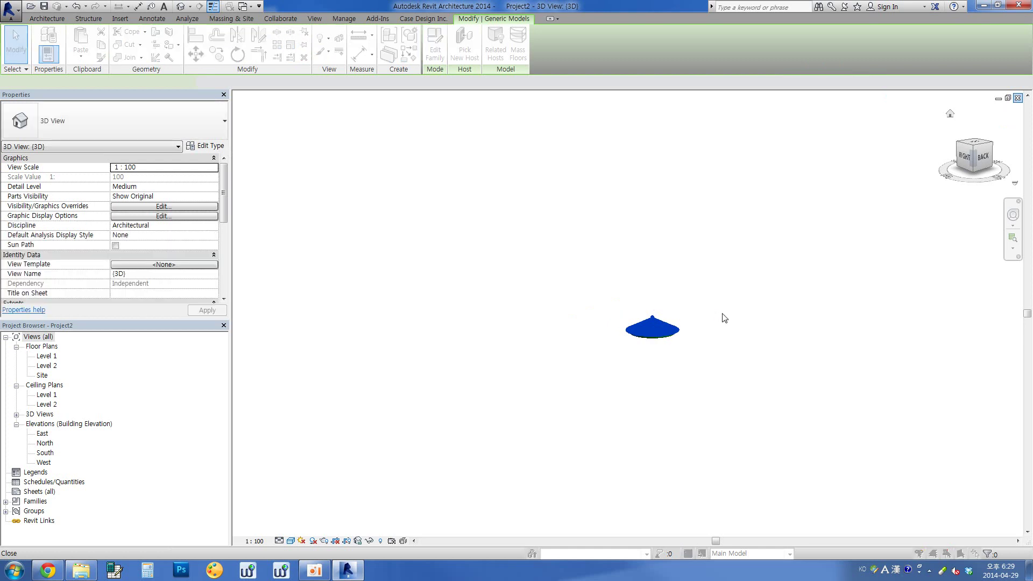
# - Close the cone project without saving and open a roof tile panel's family for editing
pyautogui.click(538, 289)
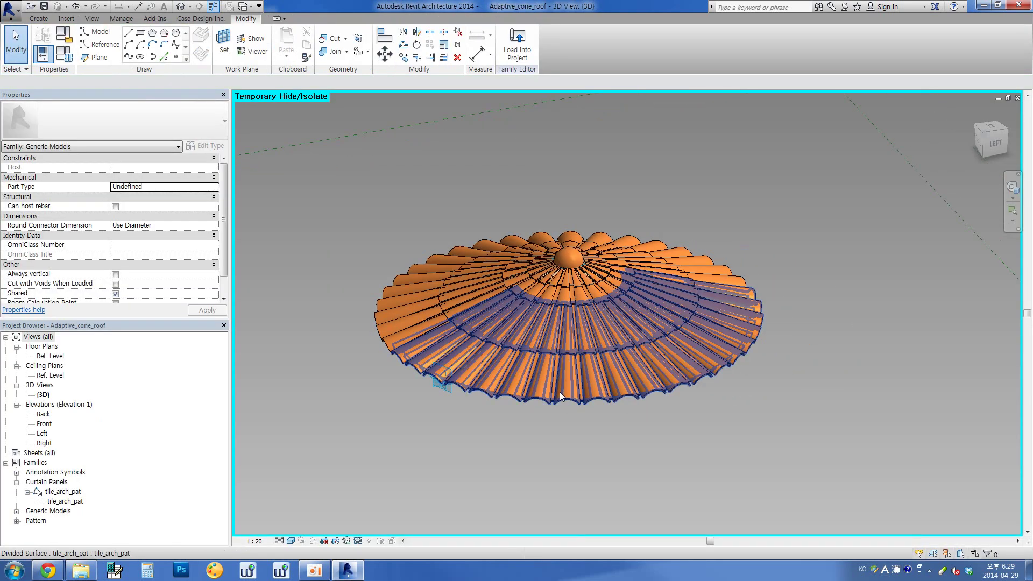
pyautogui.click(562, 396)
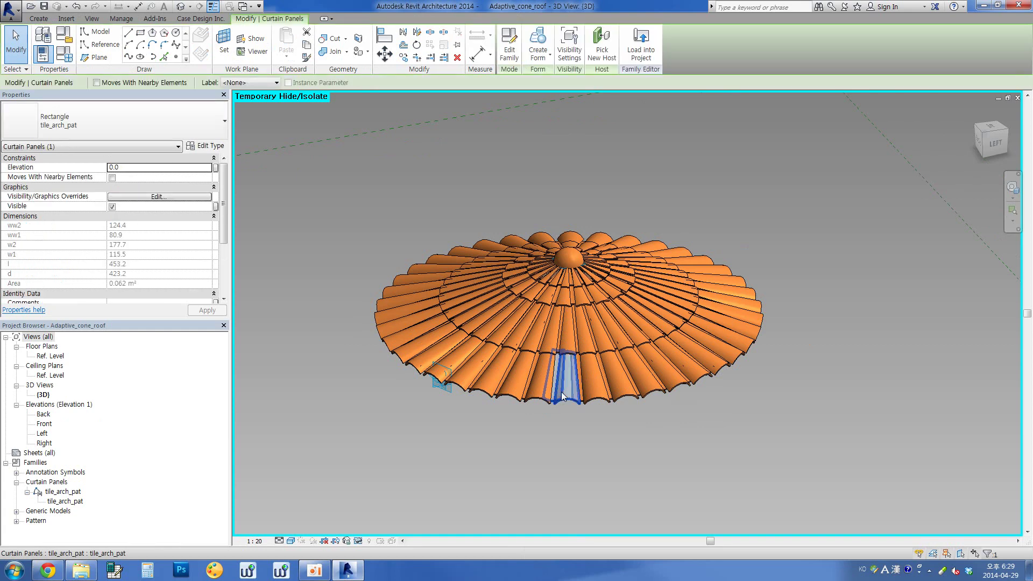
pyautogui.click(512, 51)
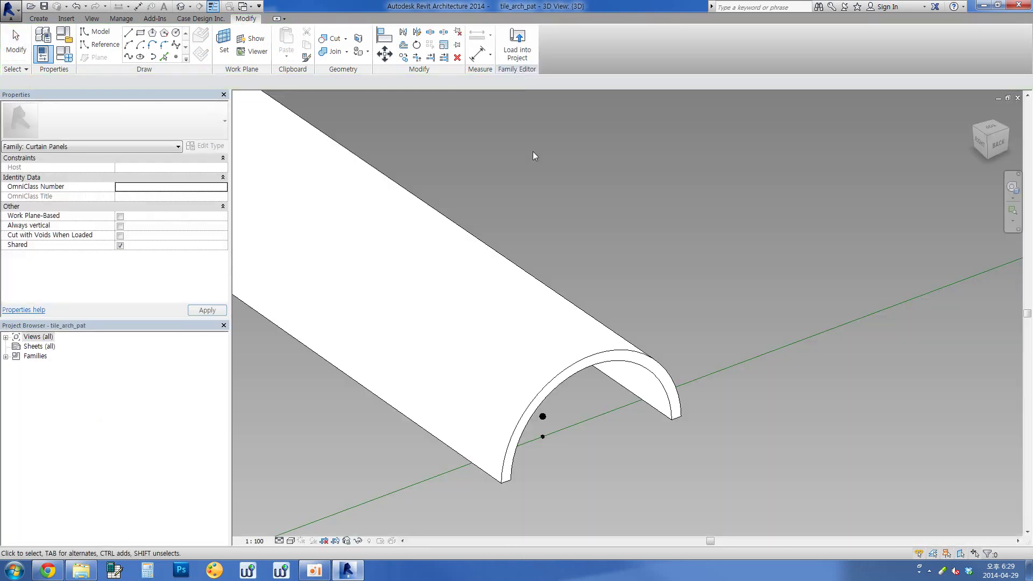
# - Orbit the tile_arch_pat panel family to show both arch tubes and select the right tube
pyautogui.scroll(-3, 737, 323)
pyautogui.scroll(-3, 737, 328)
pyautogui.scroll(-3, 736, 331)
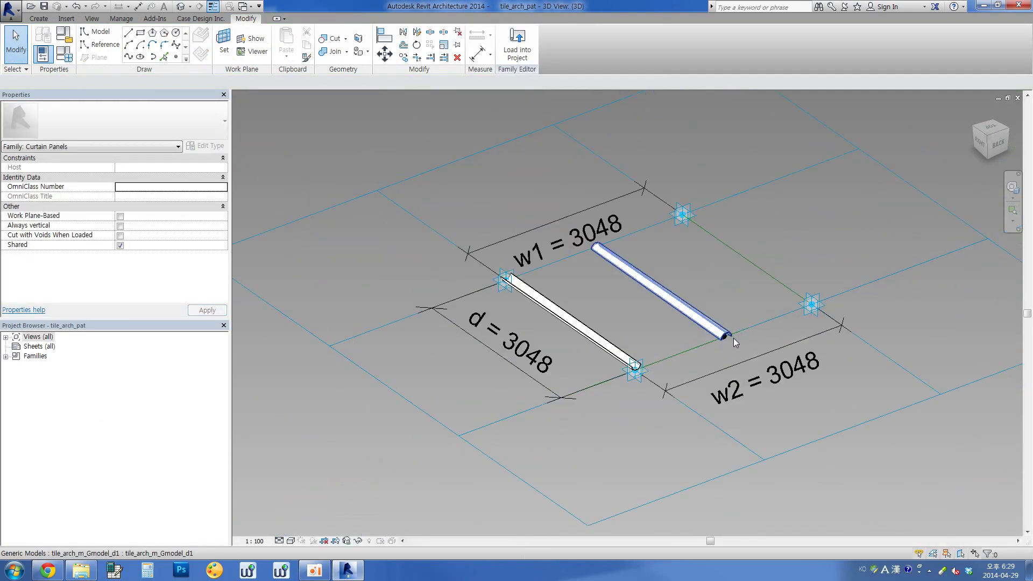
pyautogui.moveTo(734, 338)
pyautogui.keyDown('shift'); pyautogui.mouseDown(button='middle')
pyautogui.moveTo(566, 364)
pyautogui.moveTo(618, 362)
pyautogui.moveTo(724, 327)
pyautogui.mouseUp(button='middle'); pyautogui.keyUp('shift')
pyautogui.scroll(3, 587, 363)
pyautogui.click(759, 314)
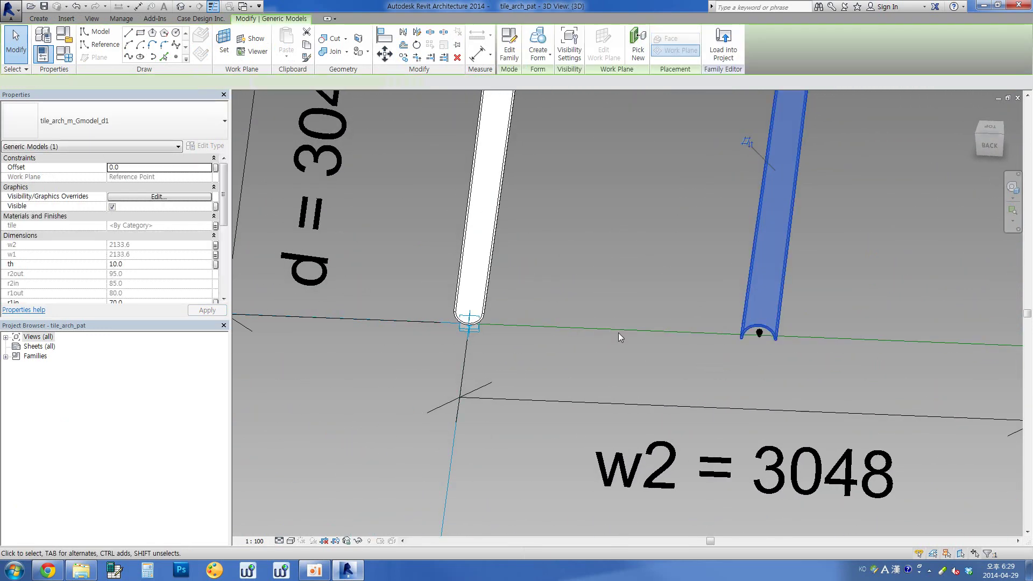
# - Select the left and right arch tubes, then pick the adaptive point at a tube's end
pyautogui.keyDown('shift'); pyautogui.moveTo(618, 332); pyautogui.dragTo(551, 321, button='middle'); pyautogui.keyUp('shift')
pyautogui.click(551, 321)
pyautogui.scroll(-3, 551, 321)
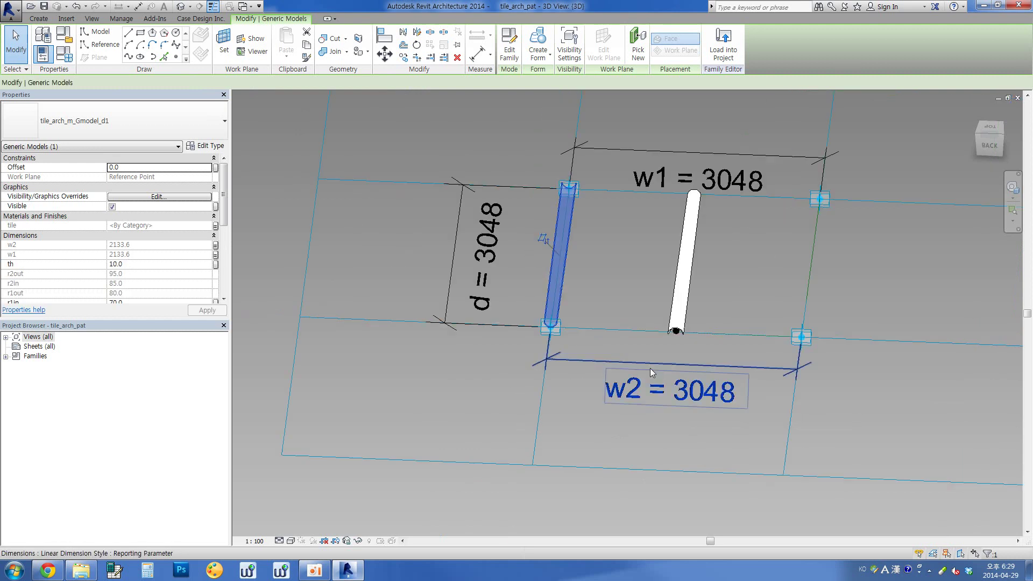
pyautogui.keyDown('shift'); pyautogui.moveTo(650, 368); pyautogui.dragTo(557, 319, button='middle'); pyautogui.keyUp('shift')
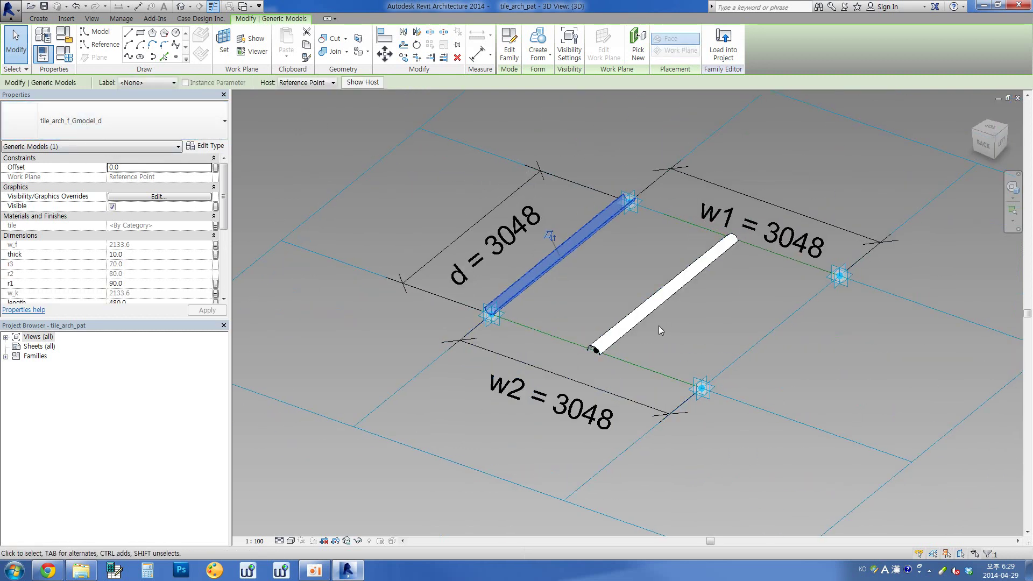
pyautogui.click(629, 323)
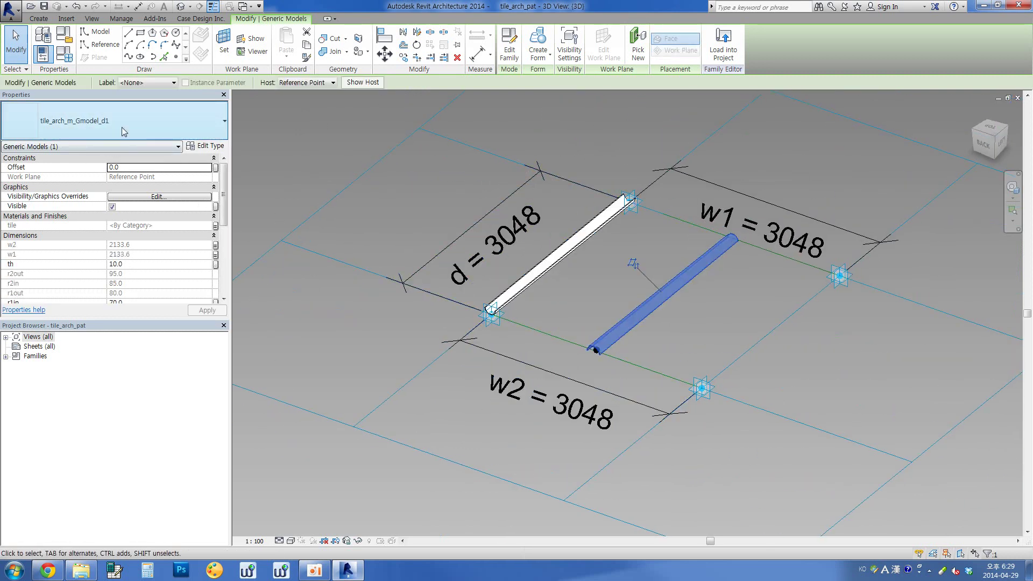
pyautogui.click(498, 324)
pyautogui.moveTo(499, 328); pyautogui.dragTo(498, 440)
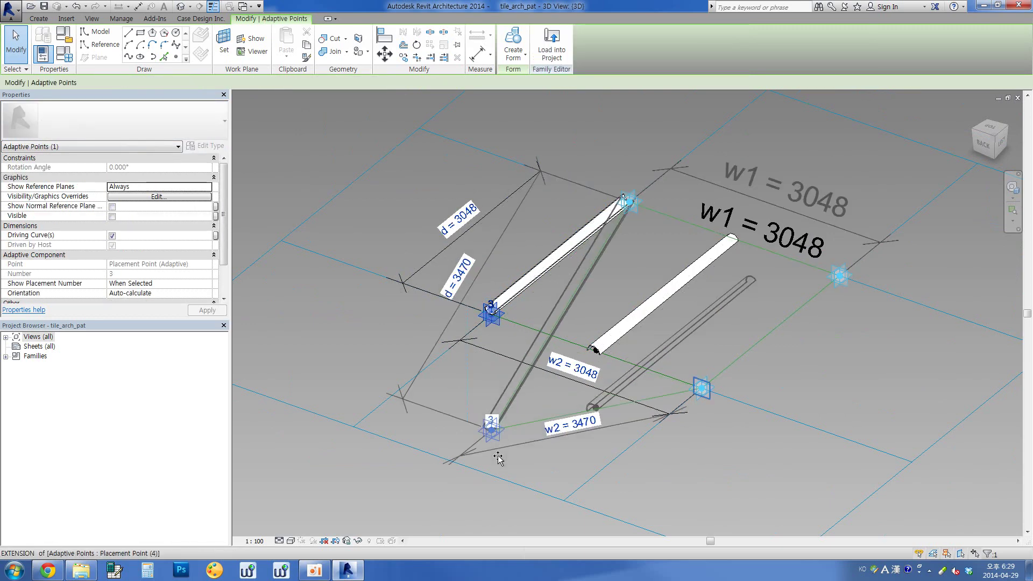
pyautogui.moveTo(498, 440); pyautogui.dragTo(495, 434)
pyautogui.moveTo(494, 435)
pyautogui.keyDown('shift'); pyautogui.mouseDown(button='middle')
pyautogui.moveTo(514, 339)
pyautogui.moveTo(784, 421)
pyautogui.moveTo(618, 380)
pyautogui.moveTo(422, 357)
pyautogui.moveTo(436, 386)
pyautogui.moveTo(651, 415)
pyautogui.mouseUp(button='middle'); pyautogui.keyUp('shift')
pyautogui.hotkey('ctrl', 'z')
pyautogui.scroll(3, 618, 350)
pyautogui.scroll(3, 518, 279)
pyautogui.scroll(2, 518, 278)
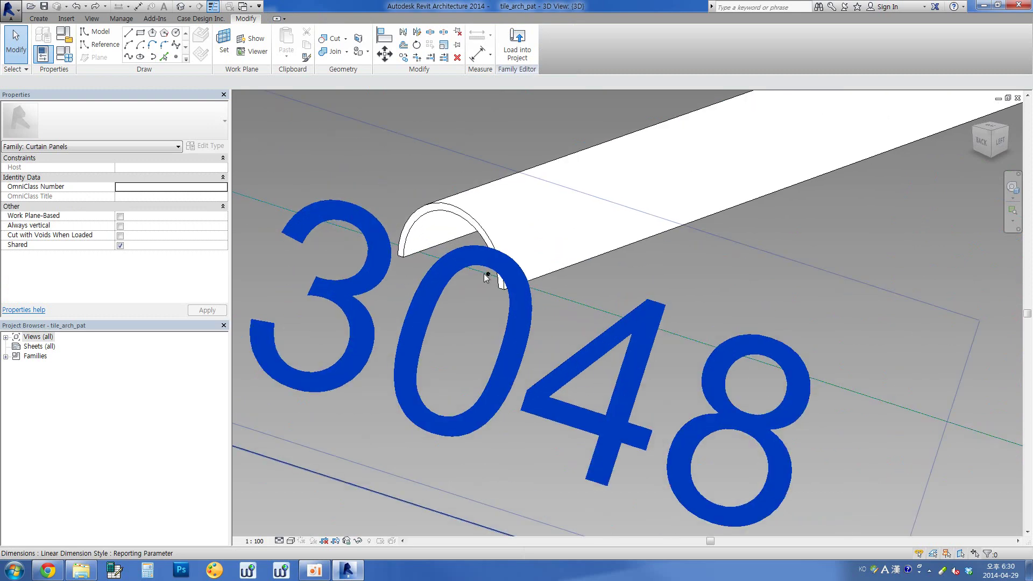
pyautogui.scroll(3, 482, 277)
pyautogui.scroll(-4, 482, 276)
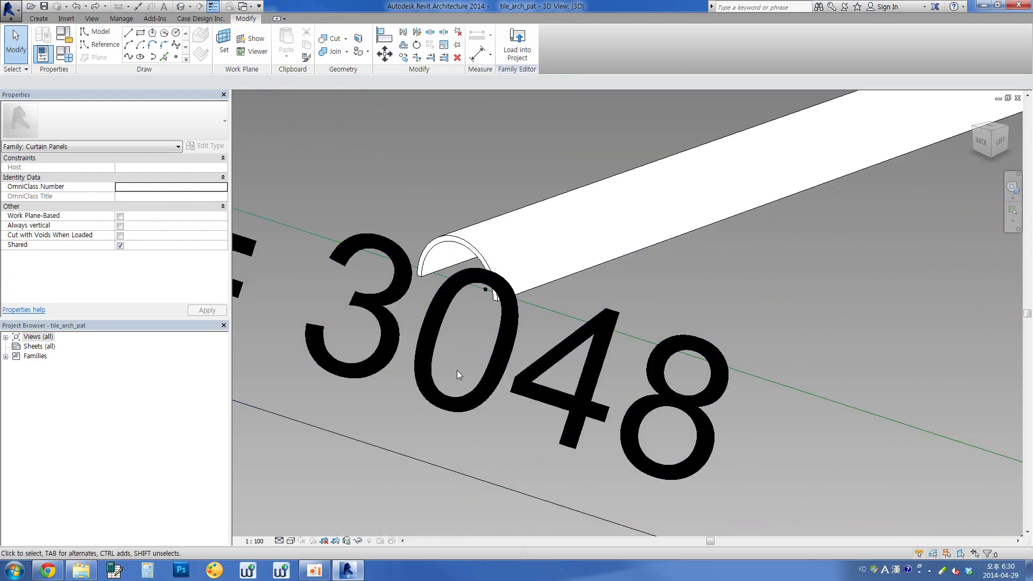
pyautogui.scroll(2, 495, 323)
pyautogui.scroll(-3, 545, 324)
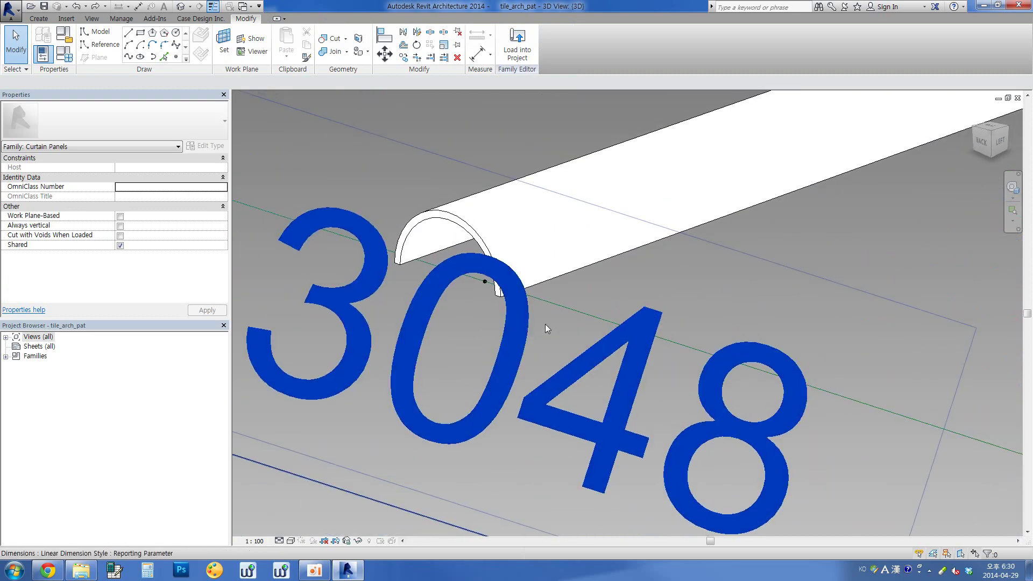
pyautogui.keyDown('shift'); pyautogui.moveTo(544, 324); pyautogui.dragTo(488, 127, button='middle'); pyautogui.keyUp('shift')
pyautogui.scroll(3, 488, 127)
pyautogui.scroll(2, 488, 127)
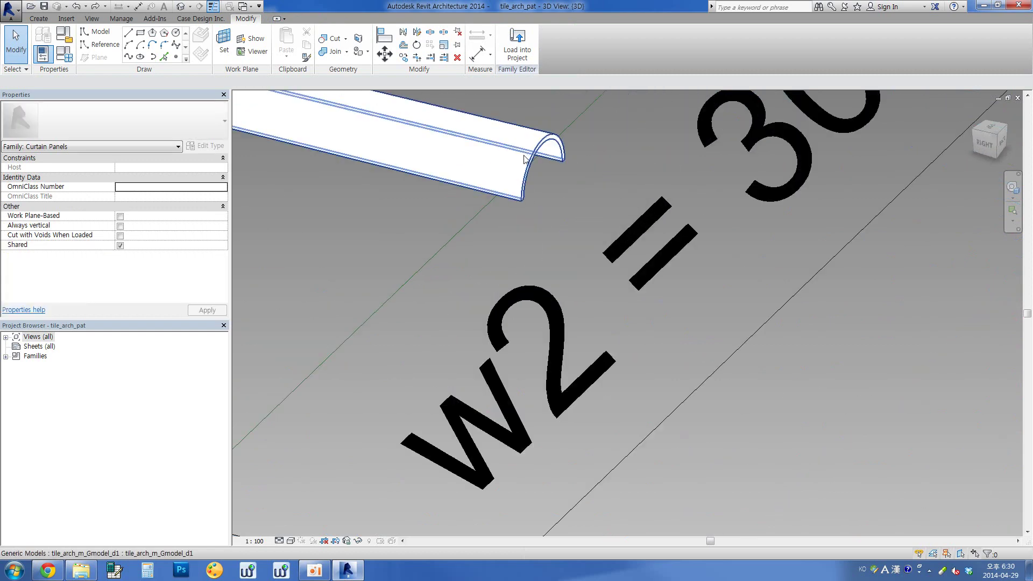
pyautogui.scroll(2, 495, 156)
pyautogui.scroll(1, 480, 160)
pyautogui.moveTo(480, 160)
pyautogui.mouseDown(button='middle')
pyautogui.moveTo(306, 226)
pyautogui.moveTo(641, 356)
pyautogui.mouseUp(button='middle')
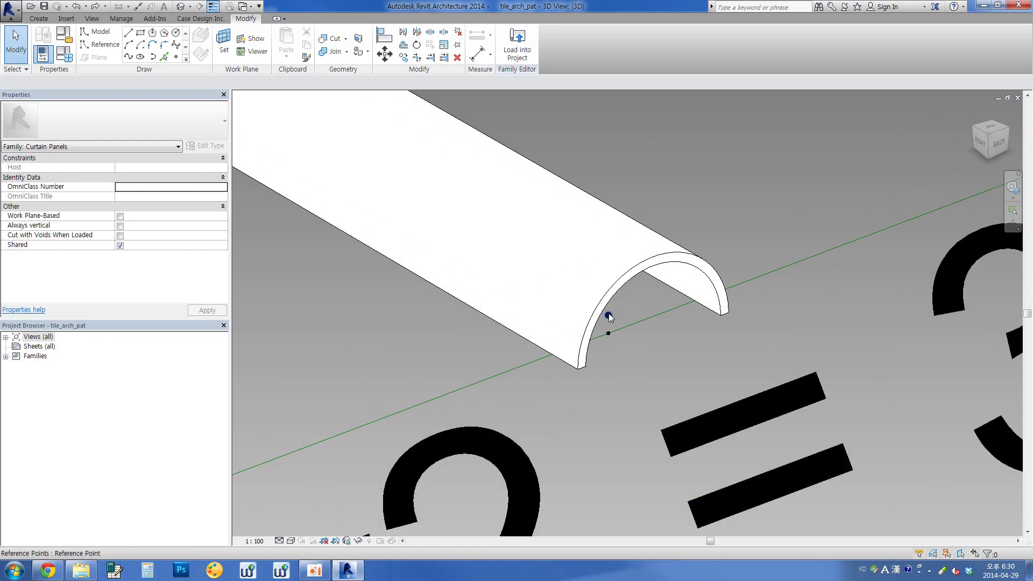
pyautogui.click(609, 314)
pyautogui.click(188, 275)
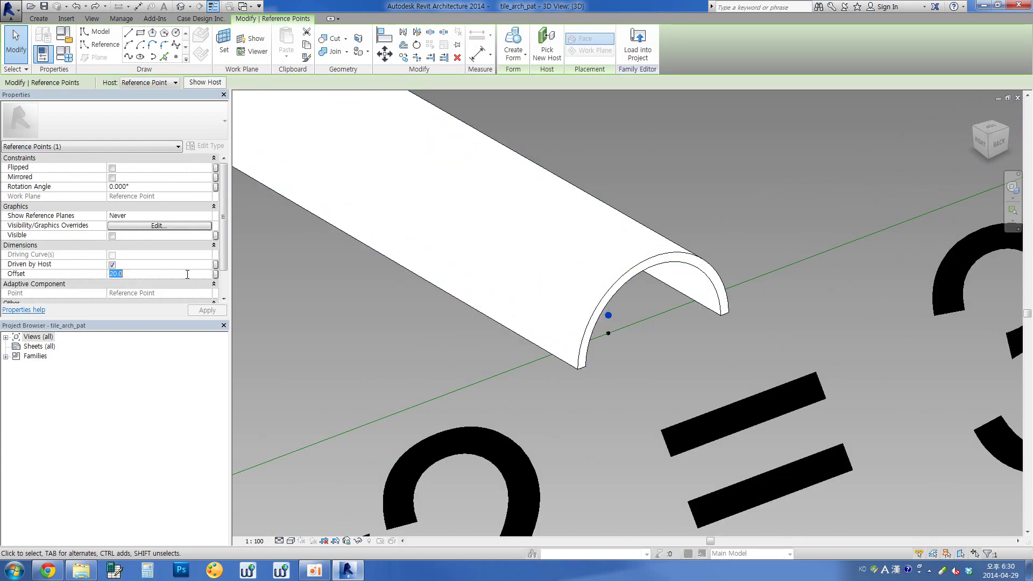
pyautogui.write('50')
pyautogui.click(204, 311)
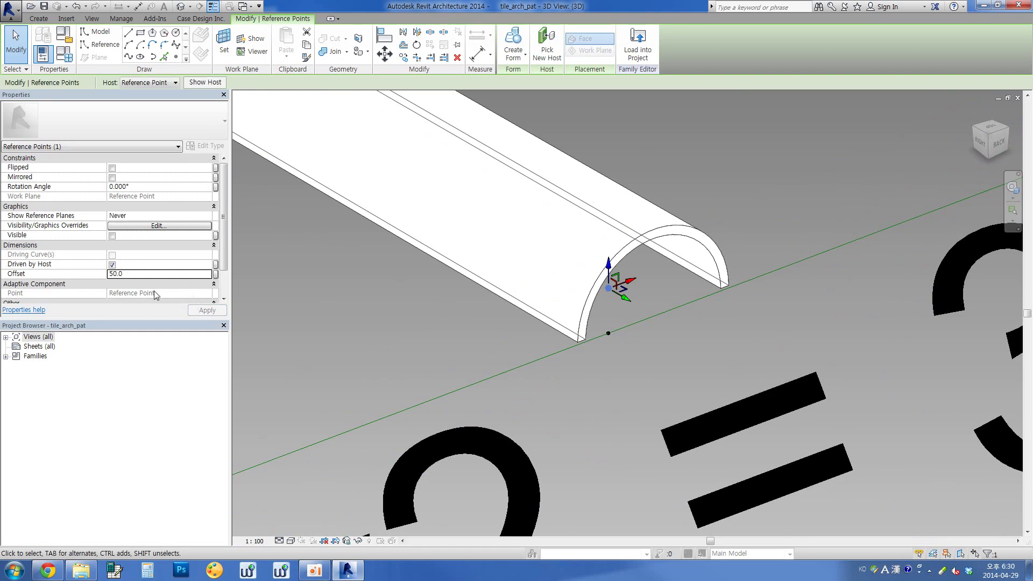
pyautogui.click(207, 311)
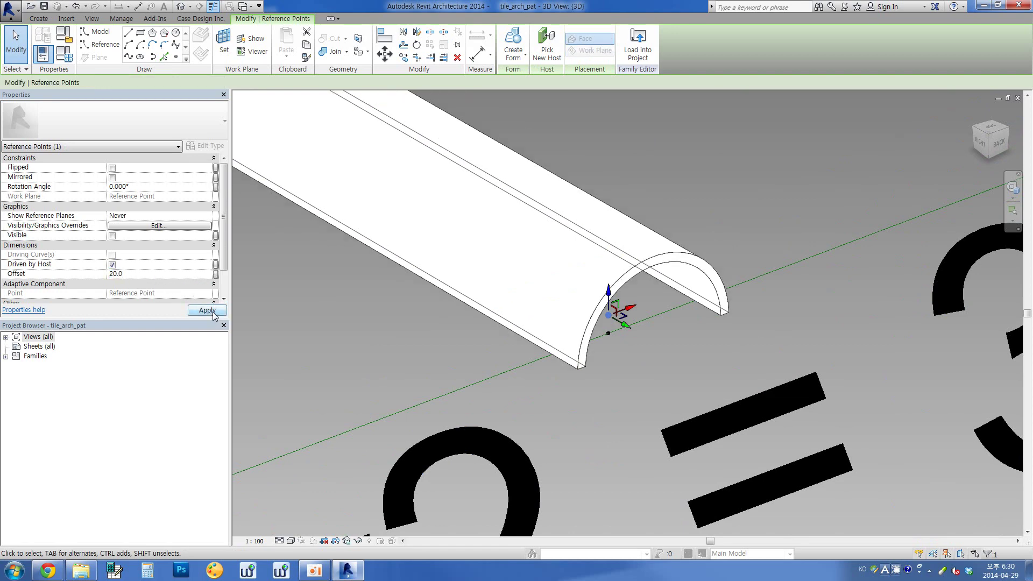
pyautogui.click(715, 196)
pyautogui.scroll(-2, 714, 199)
pyautogui.scroll(-3, 714, 202)
pyautogui.scroll(-1, 714, 202)
pyautogui.scroll(-1, 714, 202)
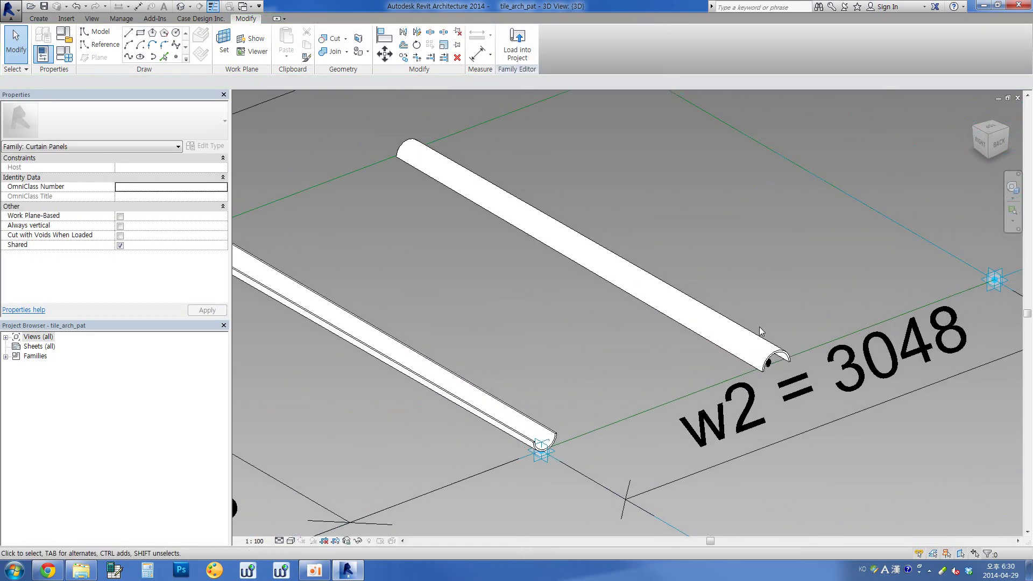
# - Open the right arch tile's tile_arch_m_Gmodel_d1 family unsaved, orbit it, and show Family Types
pyautogui.click(767, 350)
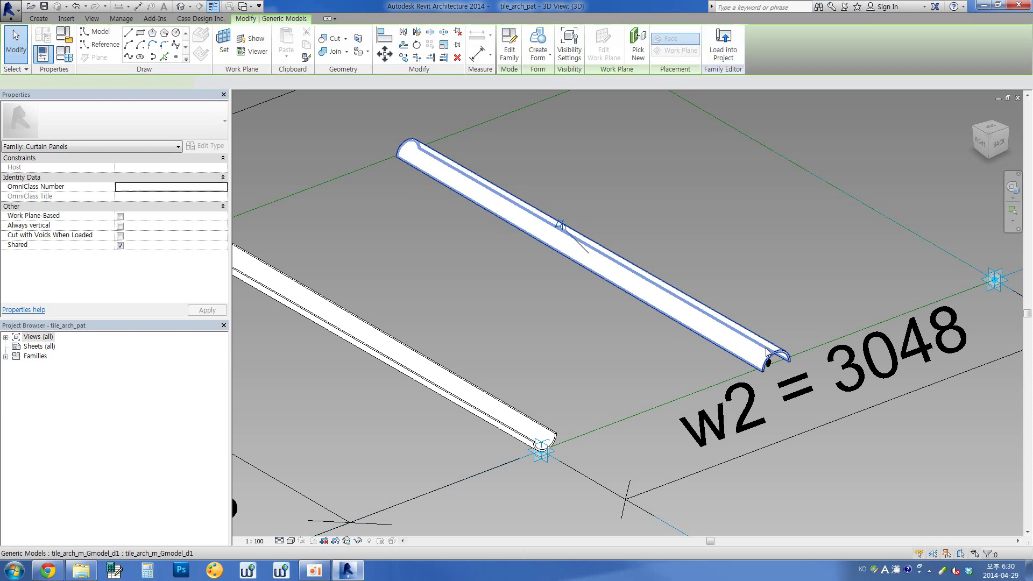
pyautogui.click(509, 51)
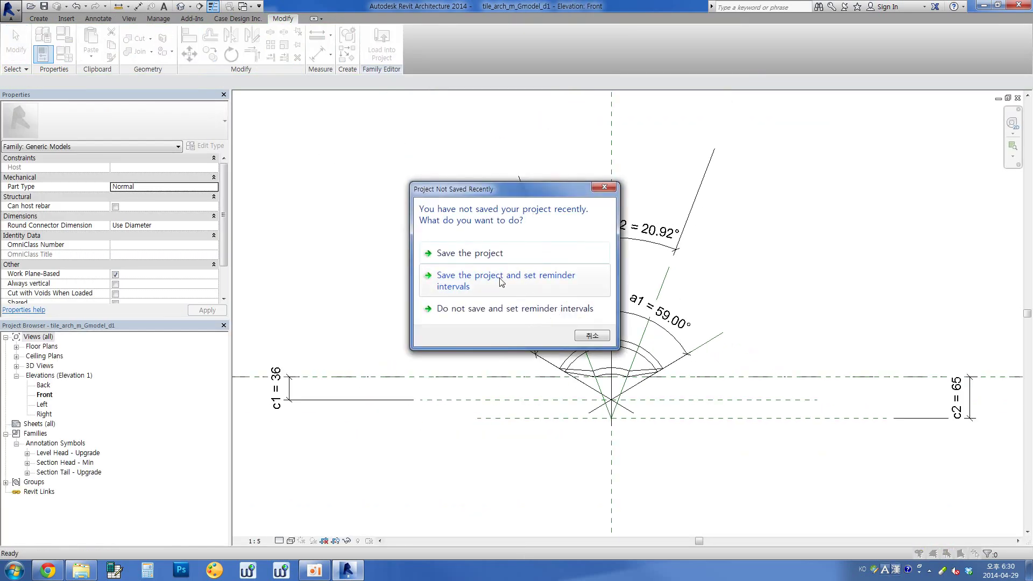
pyautogui.click(589, 337)
pyautogui.moveTo(728, 378)
pyautogui.keyDown('shift'); pyautogui.mouseDown(button='middle')
pyautogui.moveTo(623, 389)
pyautogui.moveTo(422, 327)
pyautogui.moveTo(646, 362)
pyautogui.mouseUp(button='middle'); pyautogui.keyUp('shift')
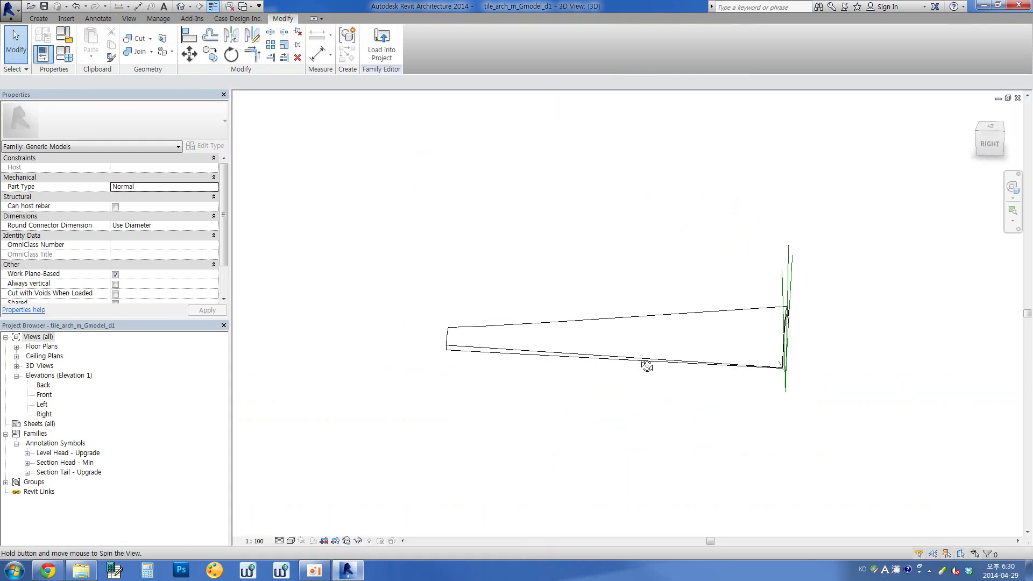
pyautogui.click(64, 54)
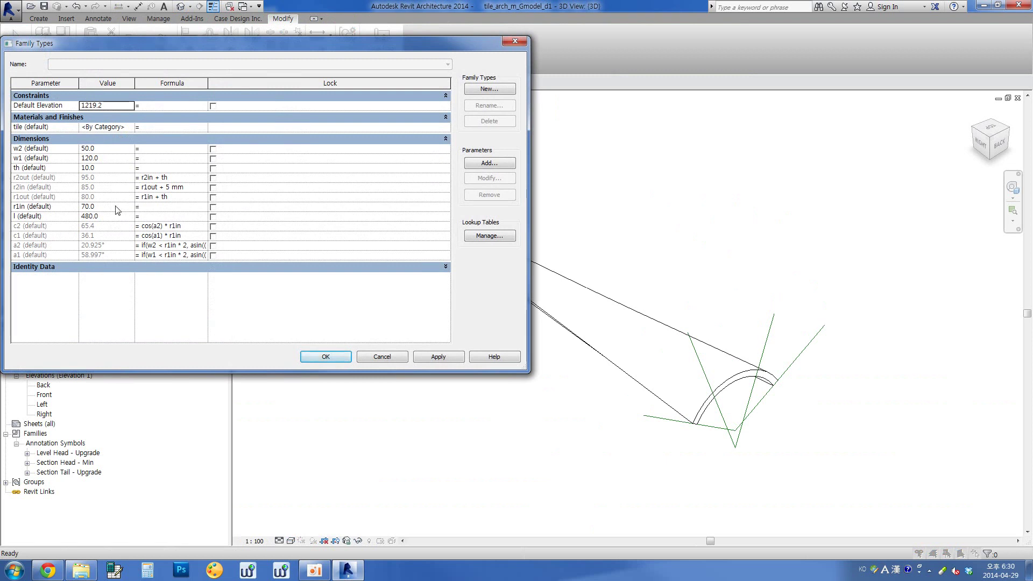
# - Try w1 = 100 and w2 = 100 in Family Types, moving the dialog aside
pyautogui.click(112, 158)
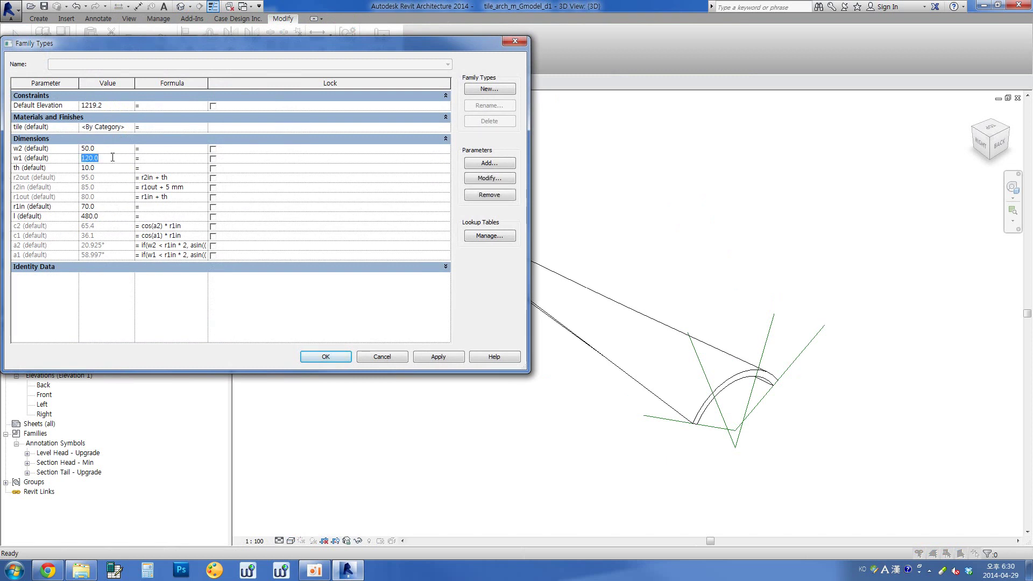
pyautogui.write('10')
pyautogui.click(438, 362)
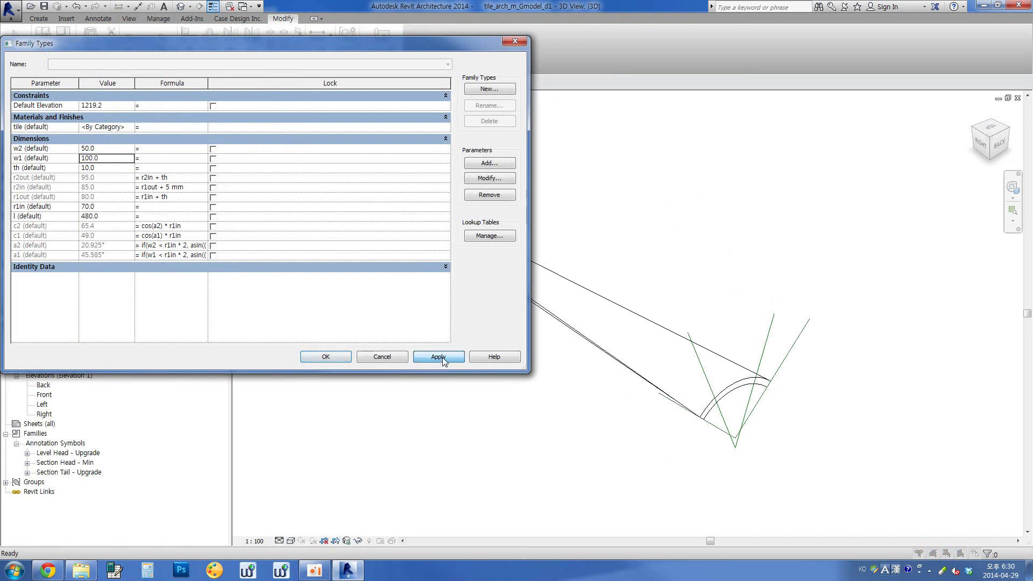
pyautogui.moveTo(249, 48); pyautogui.dragTo(235, 93)
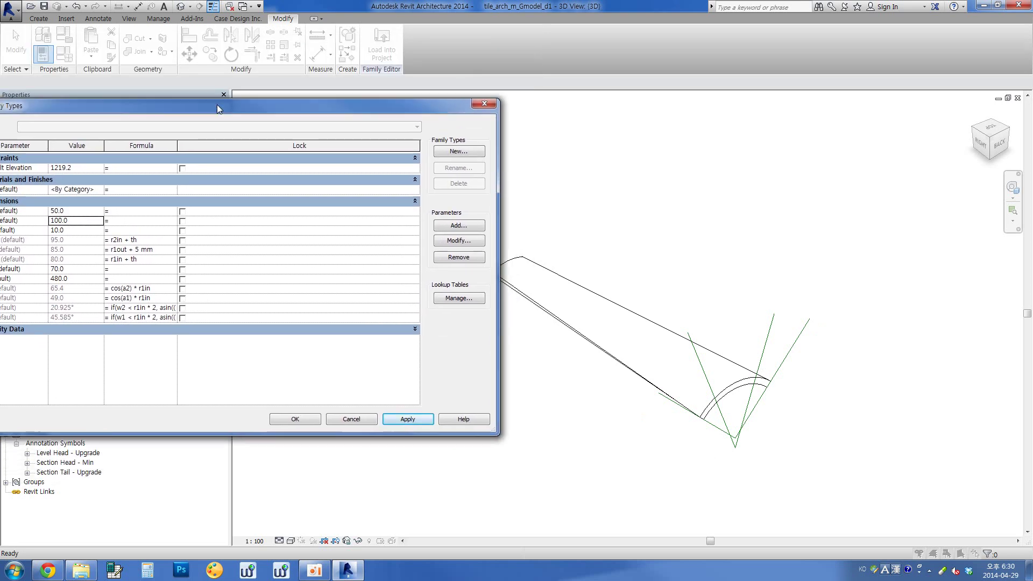
pyautogui.moveTo(516, 184); pyautogui.dragTo(341, 188)
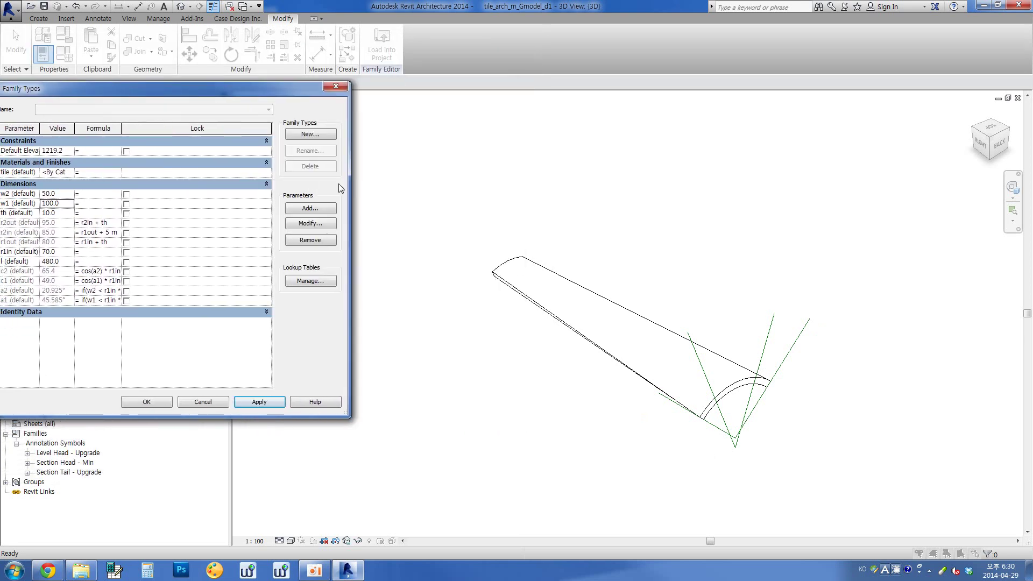
pyautogui.moveTo(148, 99); pyautogui.dragTo(209, 100)
pyautogui.click(124, 192)
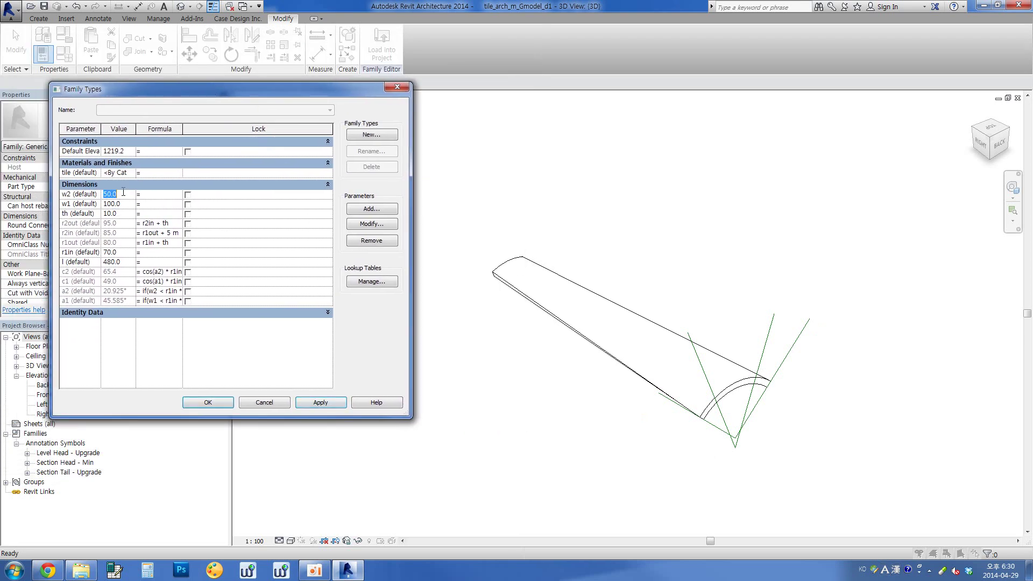
pyautogui.write('100')
pyautogui.click(334, 404)
# - Set w2 to 20 and w1 to 120, apply, and close Family Types
pyautogui.click(125, 195)
pyautogui.write('20')
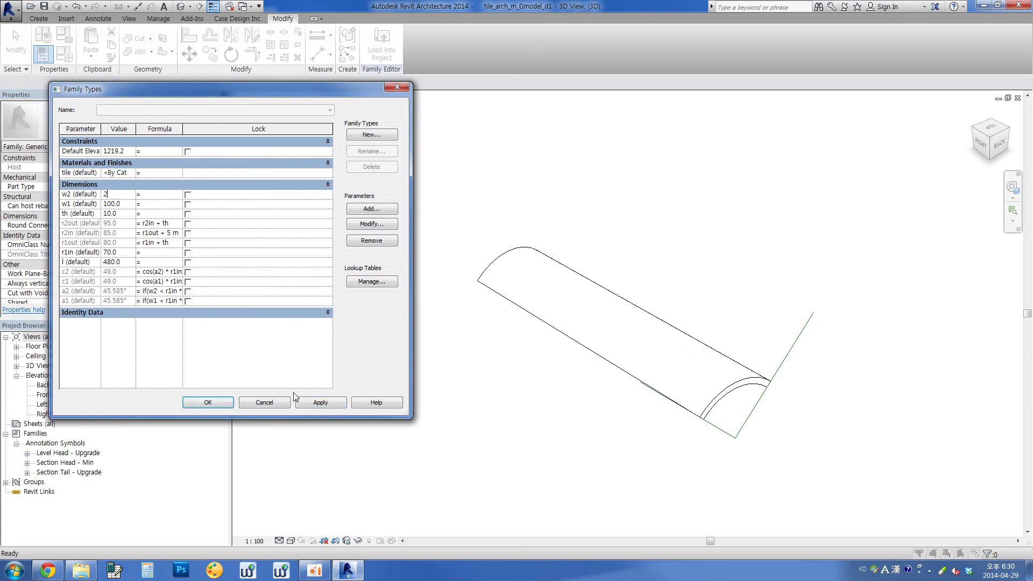
pyautogui.click(322, 403)
pyautogui.click(129, 195)
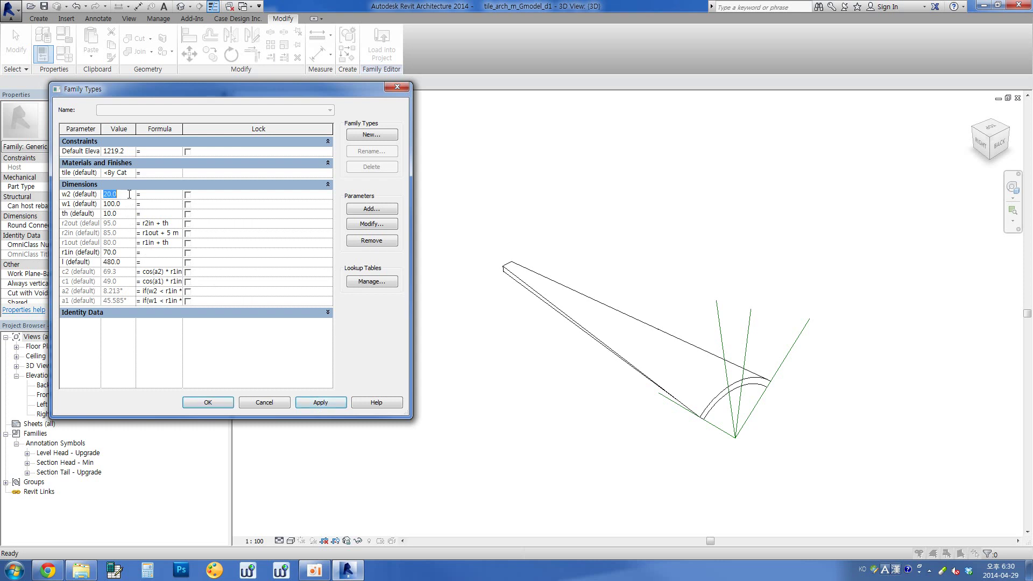
pyautogui.click(121, 204)
pyautogui.write('120')
pyautogui.click(314, 403)
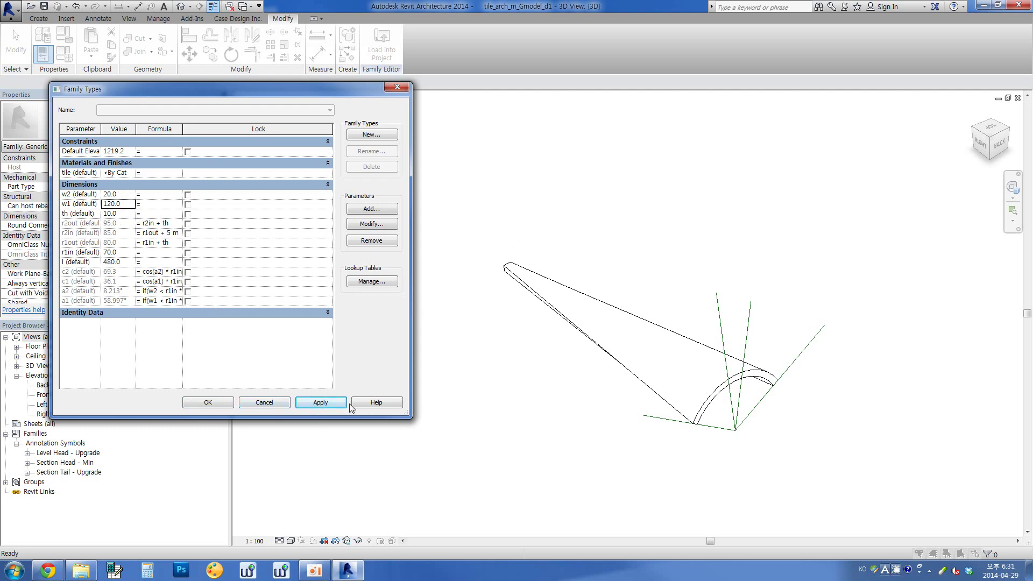
pyautogui.click(227, 406)
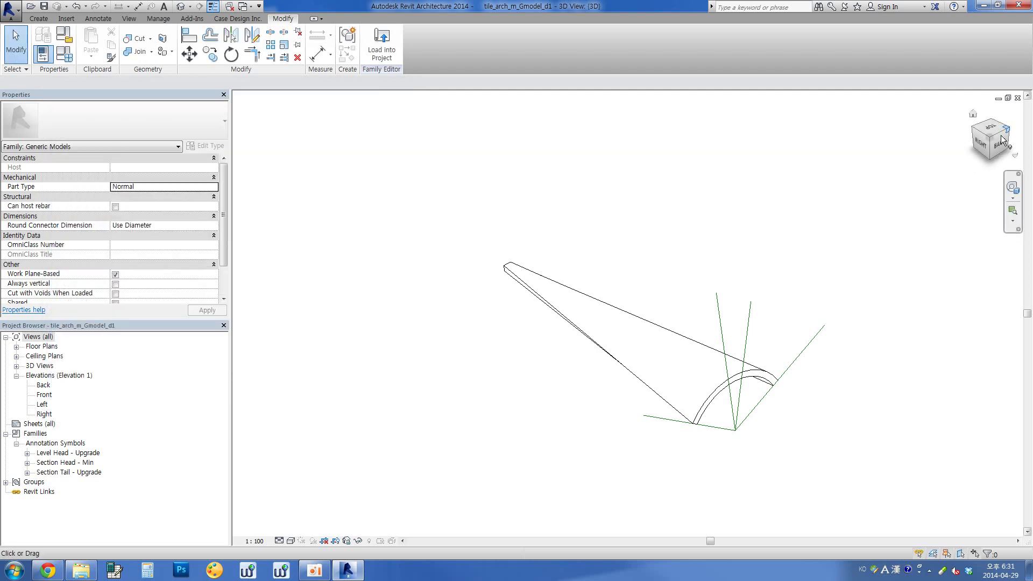
# - Open the arch tile's Front elevation view
pyautogui.click(999, 144)
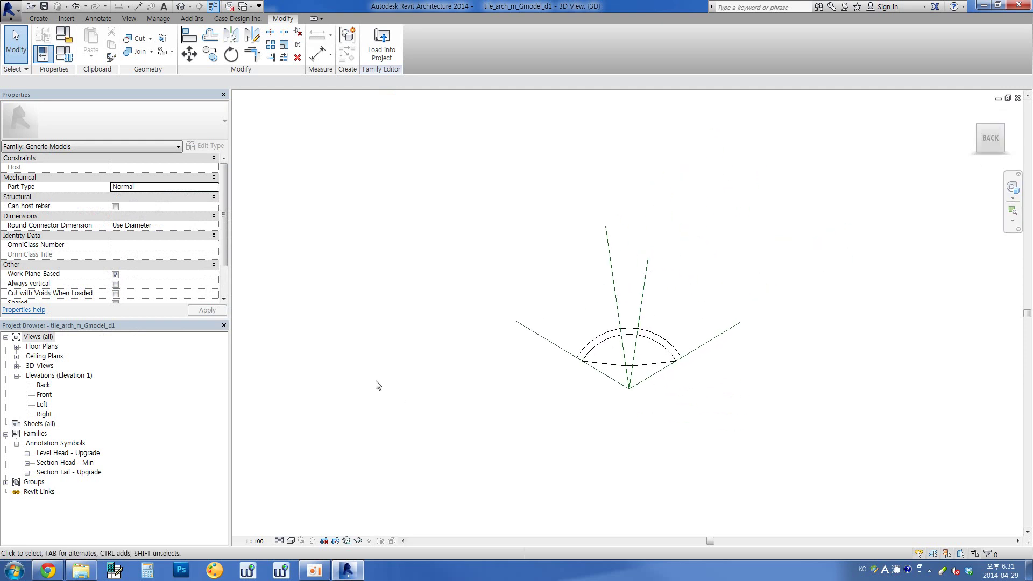
pyautogui.doubleClick(44, 395)
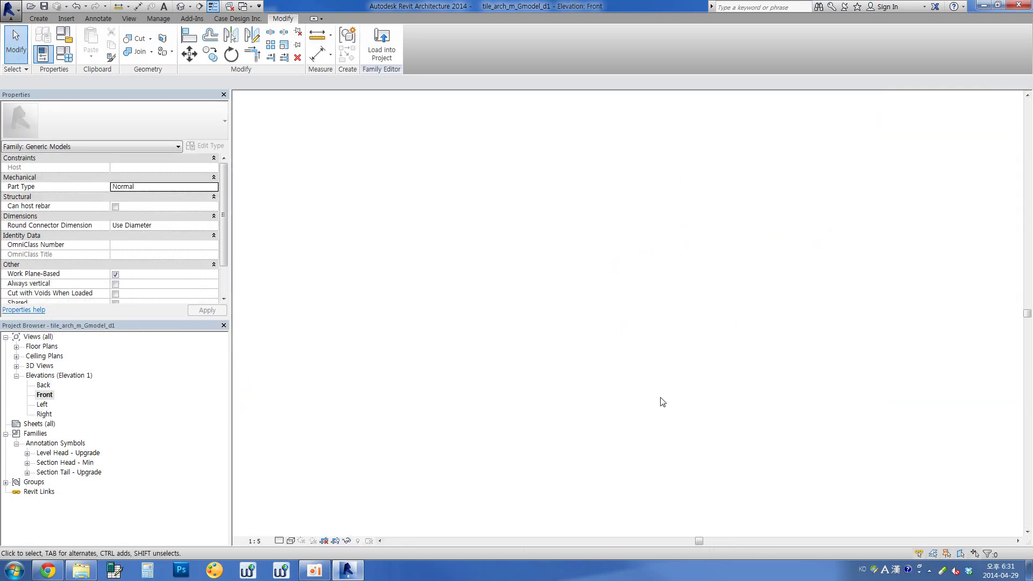
pyautogui.scroll(-2, 648, 429)
pyautogui.scroll(-1, 672, 436)
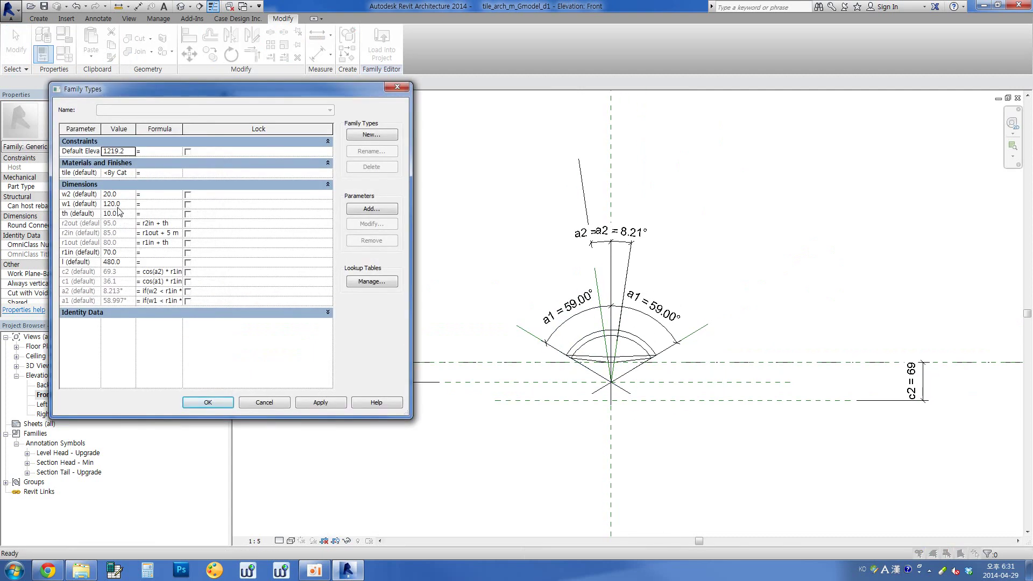
# - Try w1 = 150, cancel the resulting blend error, and restore w1 to 120
pyautogui.click(126, 204)
pyautogui.write('150')
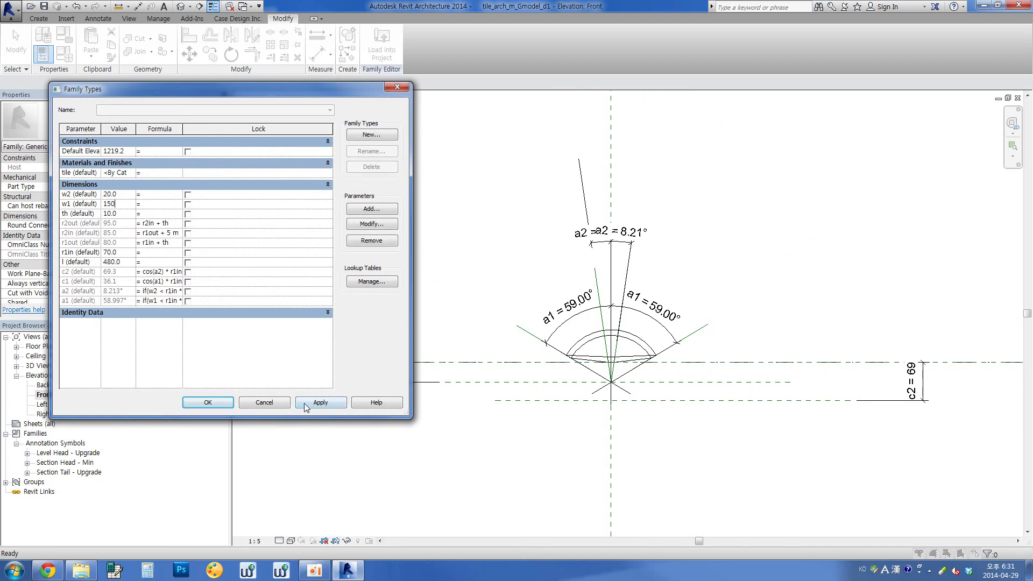
pyautogui.click(319, 404)
pyautogui.click(321, 290)
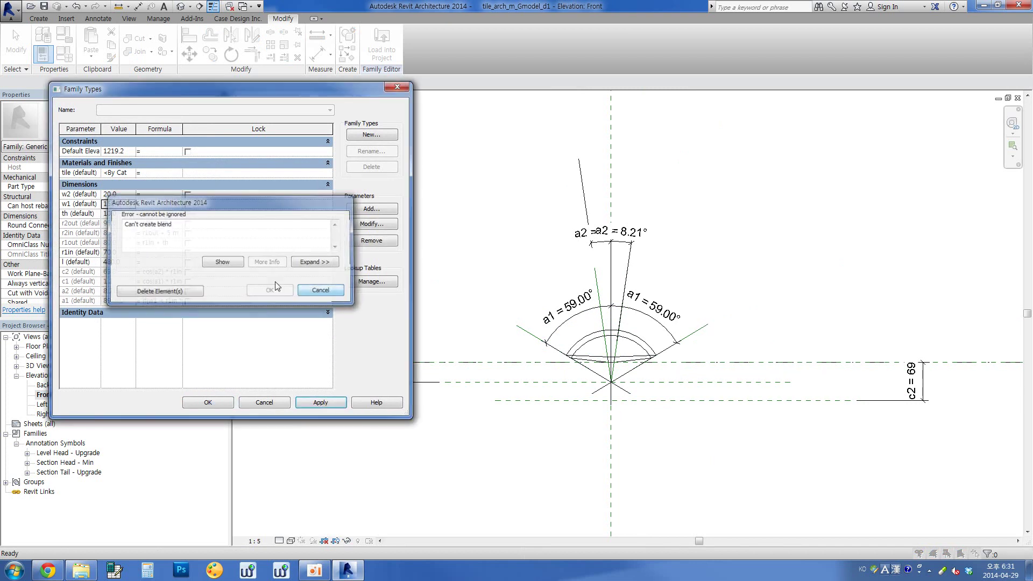
pyautogui.write('1')
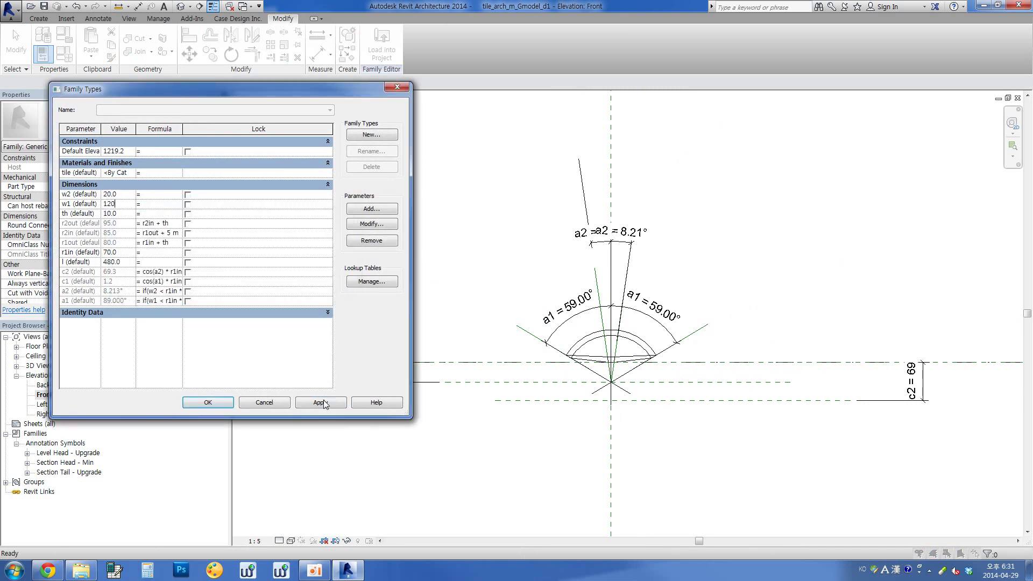
pyautogui.click(324, 403)
# - Try w1 values 100 and 50, settle on 100 (a1 = 45.58°), and close Family Types
pyautogui.click(129, 204)
pyautogui.write('10')
pyautogui.click(325, 404)
pyautogui.click(125, 203)
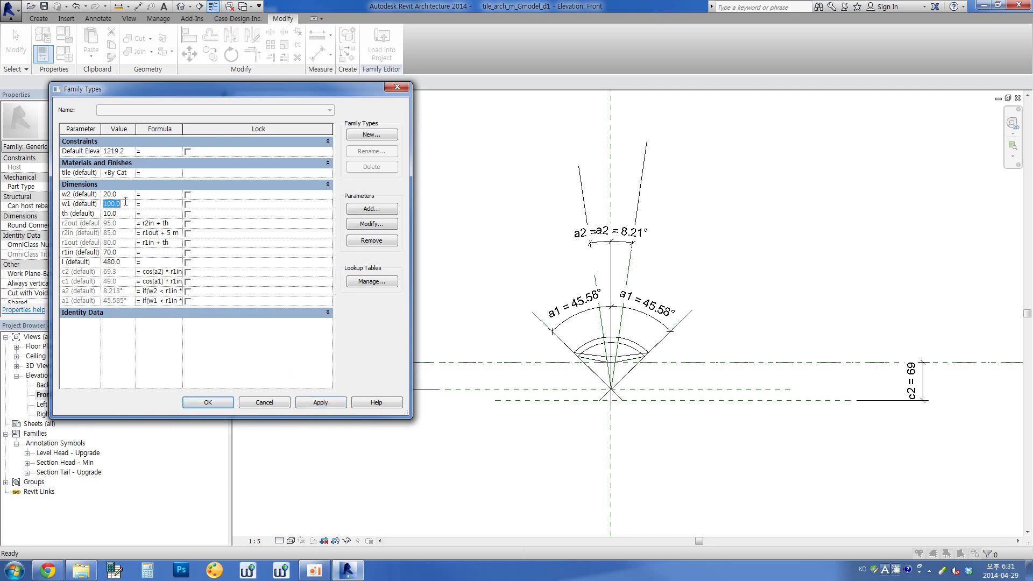
pyautogui.write('50')
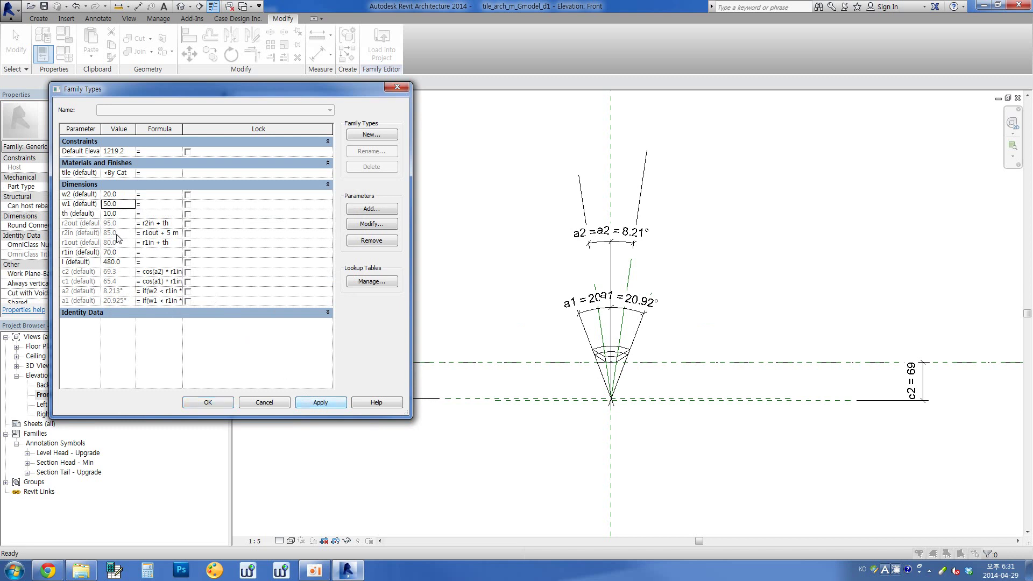
pyautogui.write('100')
pyautogui.click(329, 407)
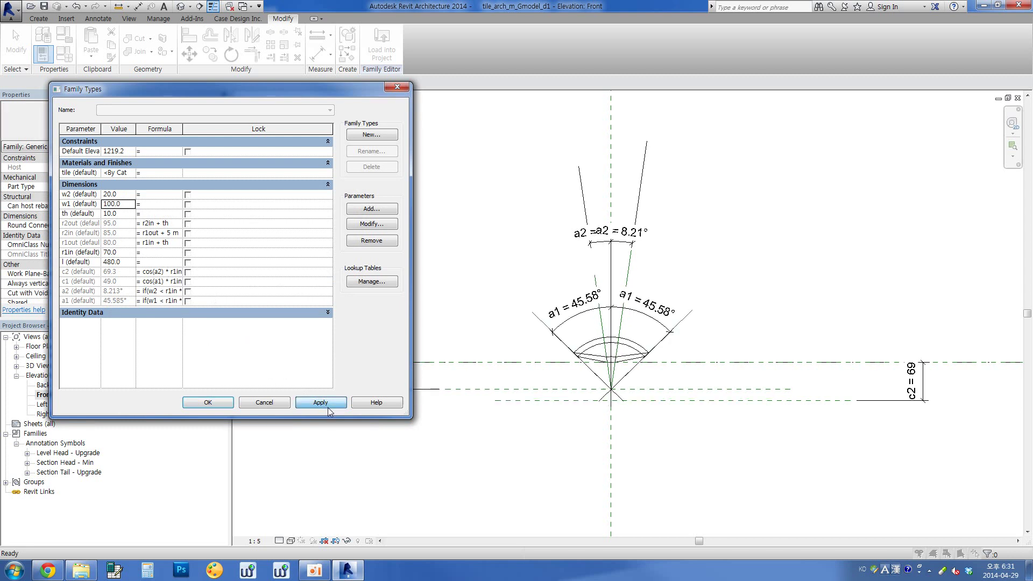
pyautogui.click(222, 405)
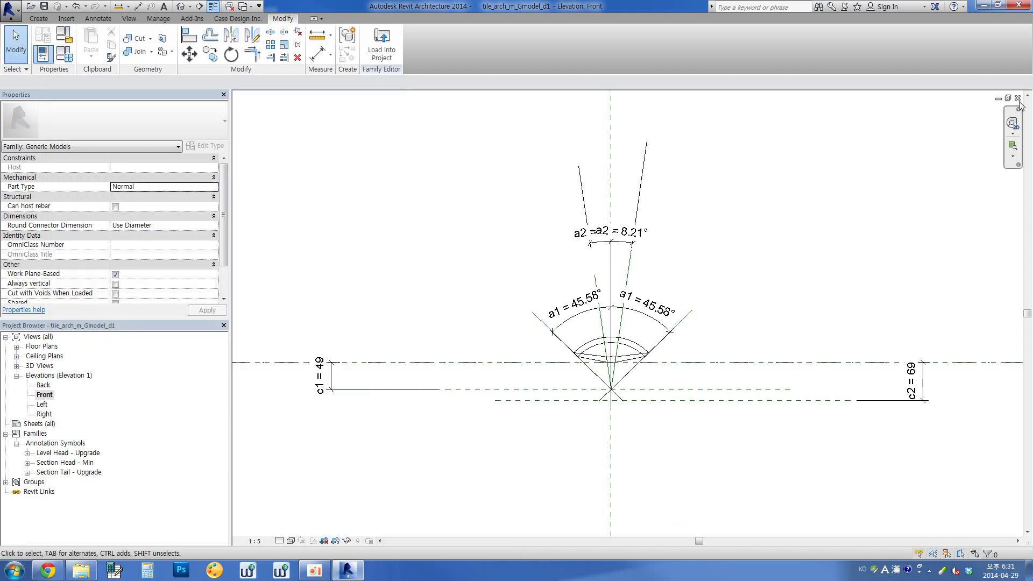
# - Close the front elevation and the tile_arch_m_Gmodel_d1 family, discarding changes
pyautogui.click(1018, 98)
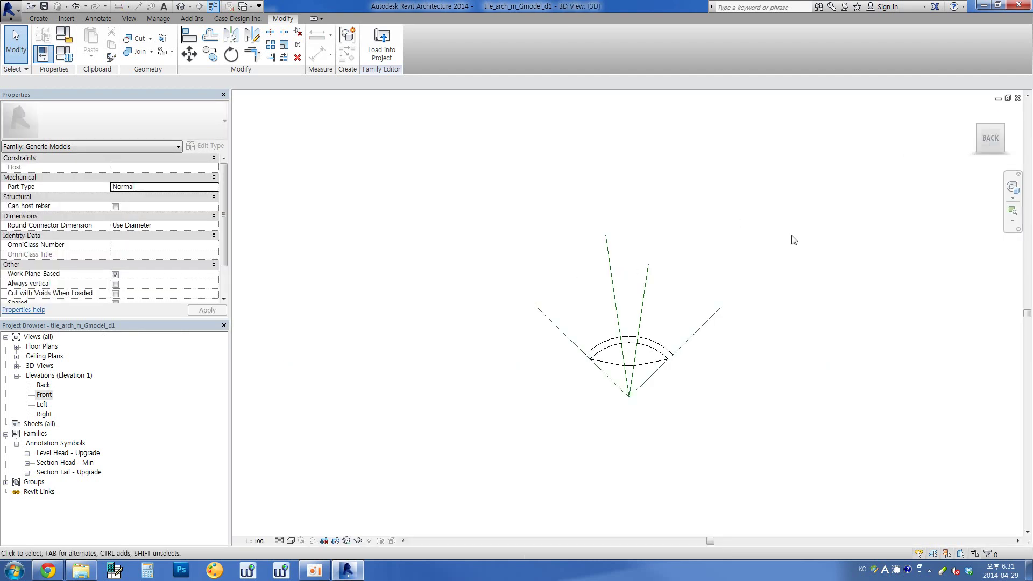
pyautogui.click(1018, 99)
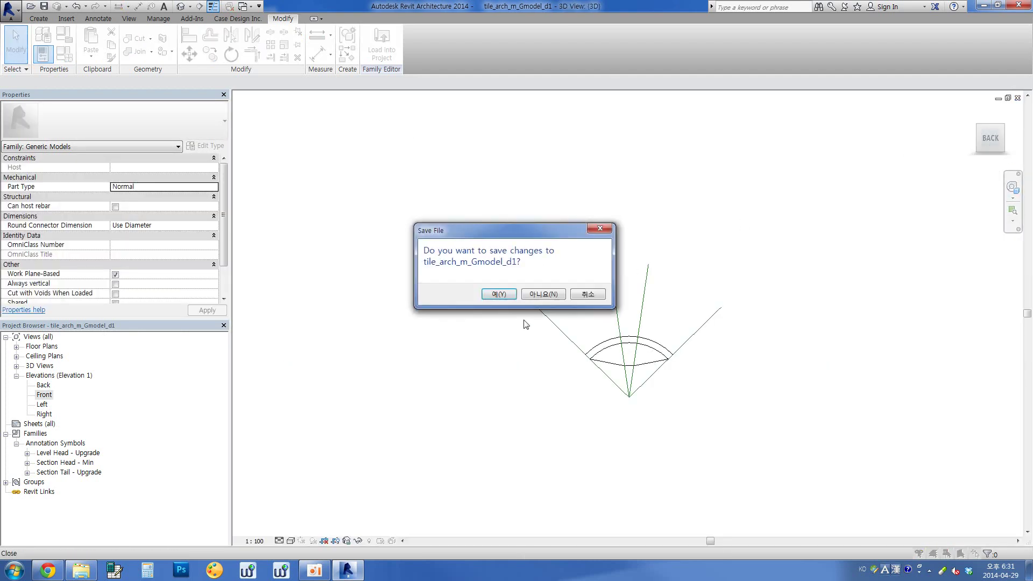
pyautogui.click(553, 296)
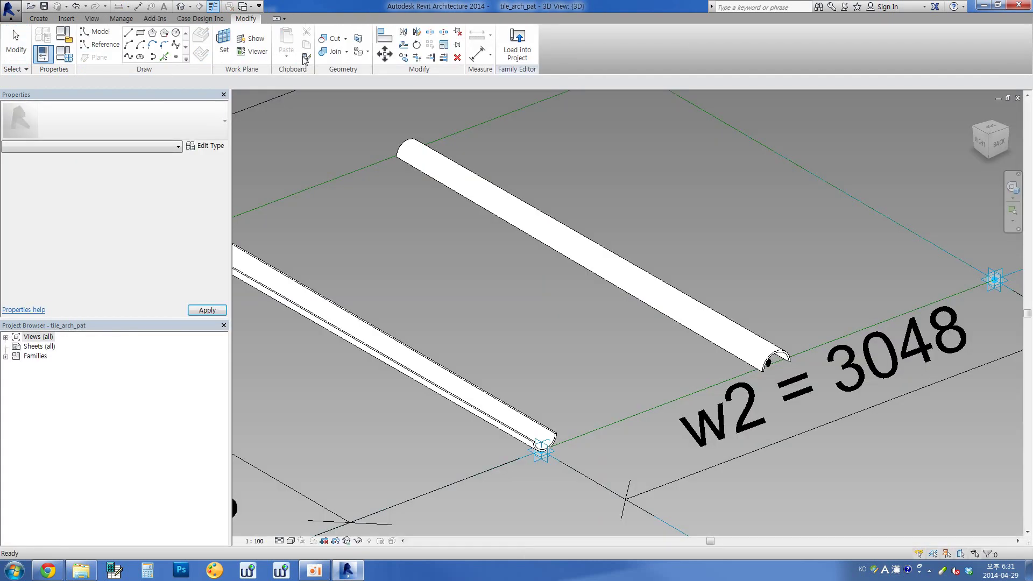
# - Open the tile_arch_f_Gmodel_d tile family from the front and expand Views > Elevations
pyautogui.click(409, 354)
pyautogui.click(510, 51)
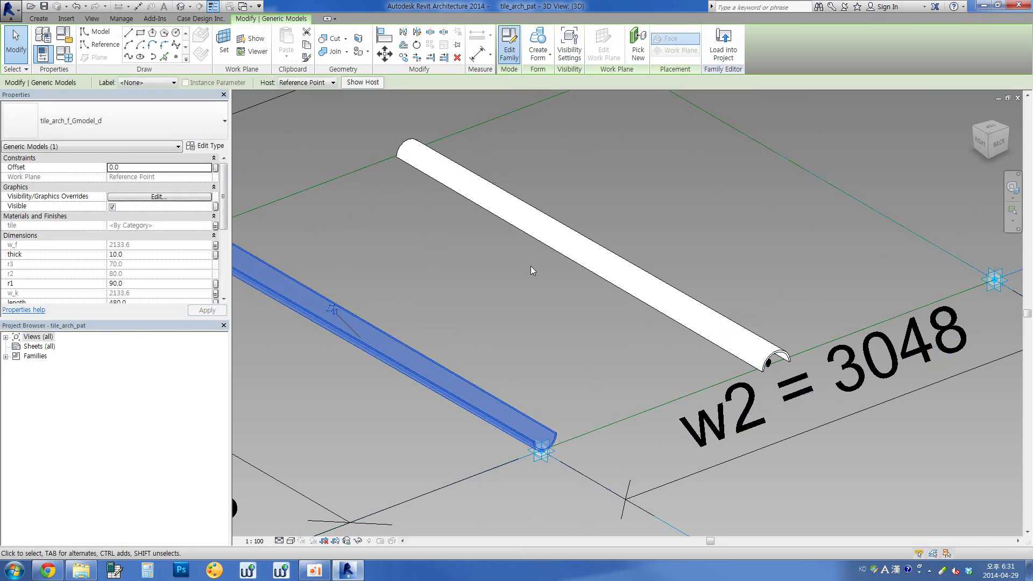
pyautogui.moveTo(989, 139)
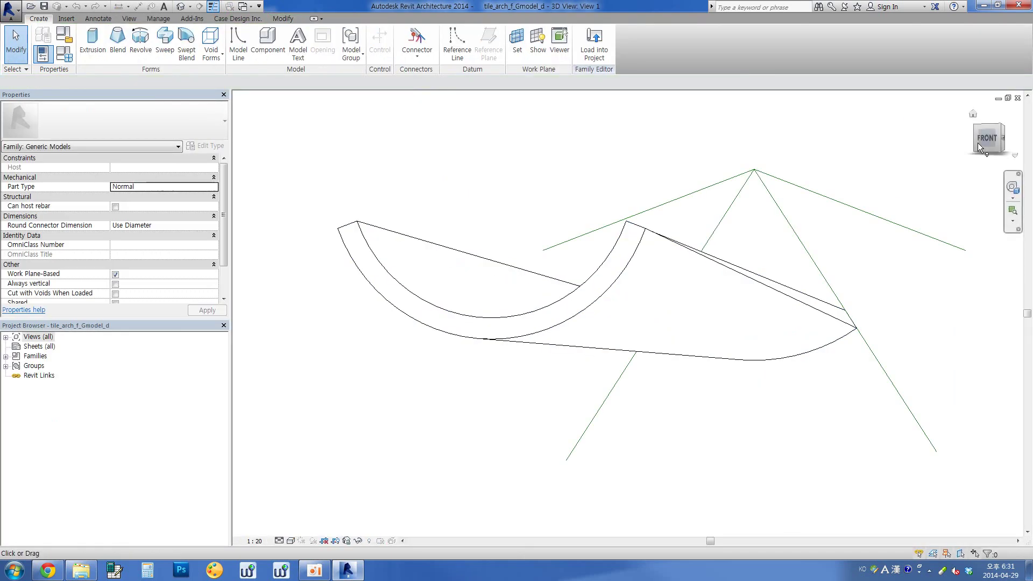
pyautogui.click(953, 145)
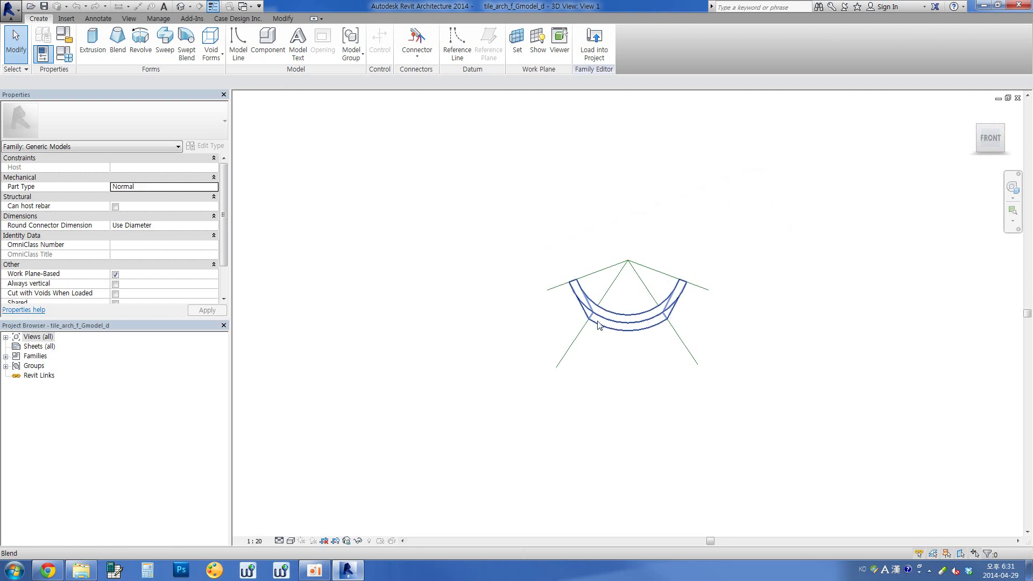
pyautogui.click(6, 338)
pyautogui.click(6, 337)
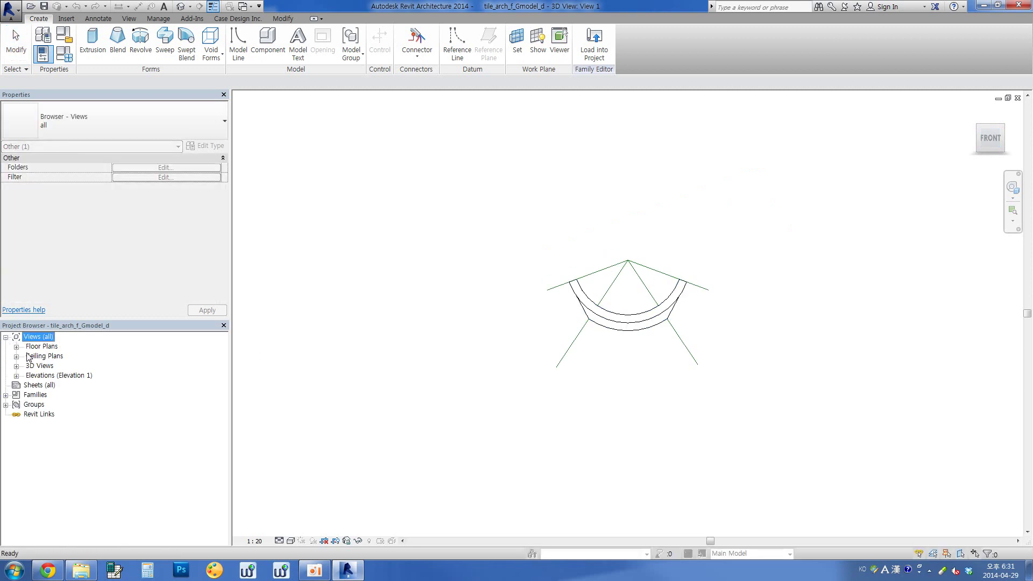
pyautogui.click(16, 376)
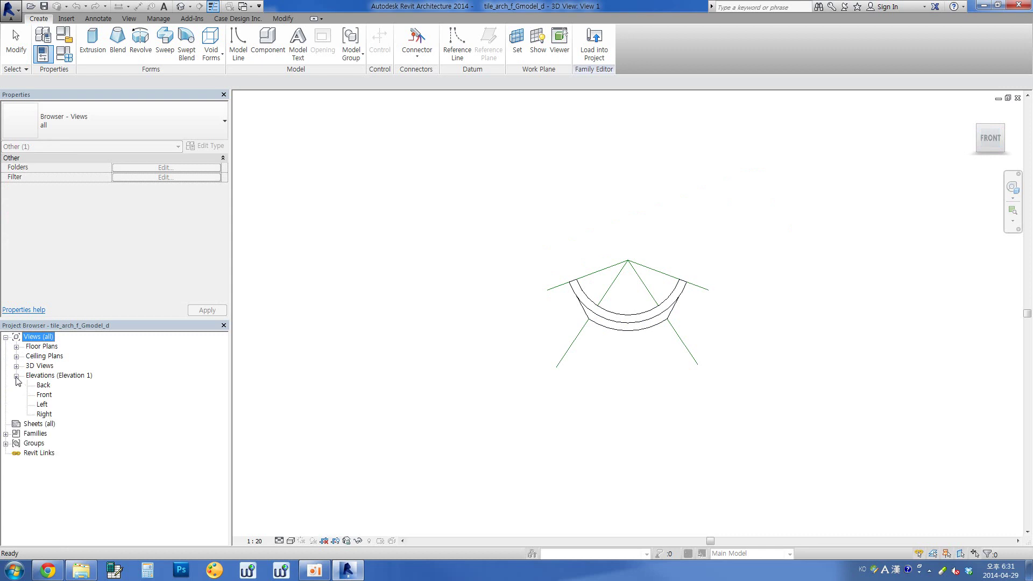
pyautogui.doubleClick(44, 394)
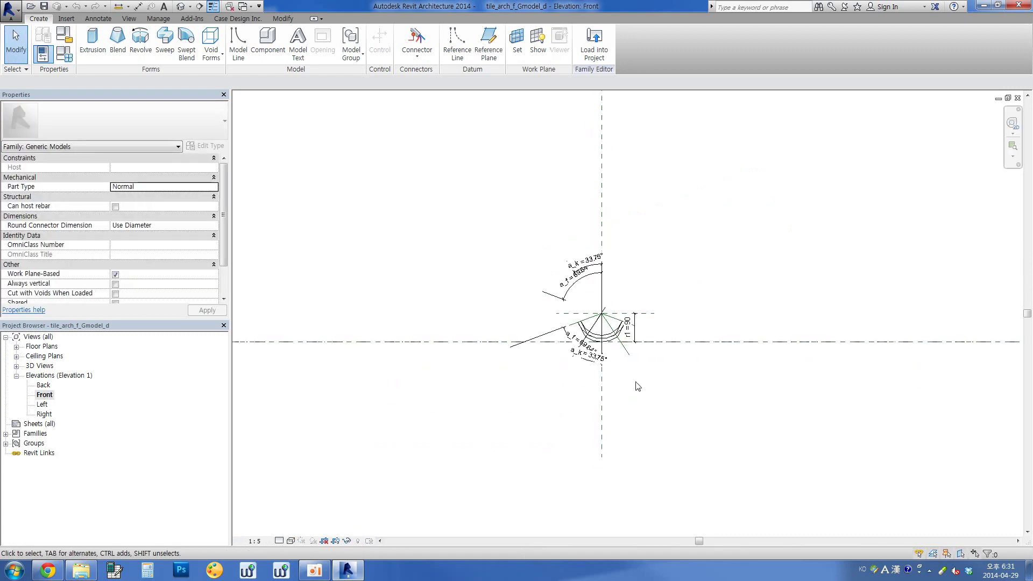
pyautogui.scroll(3, 624, 358)
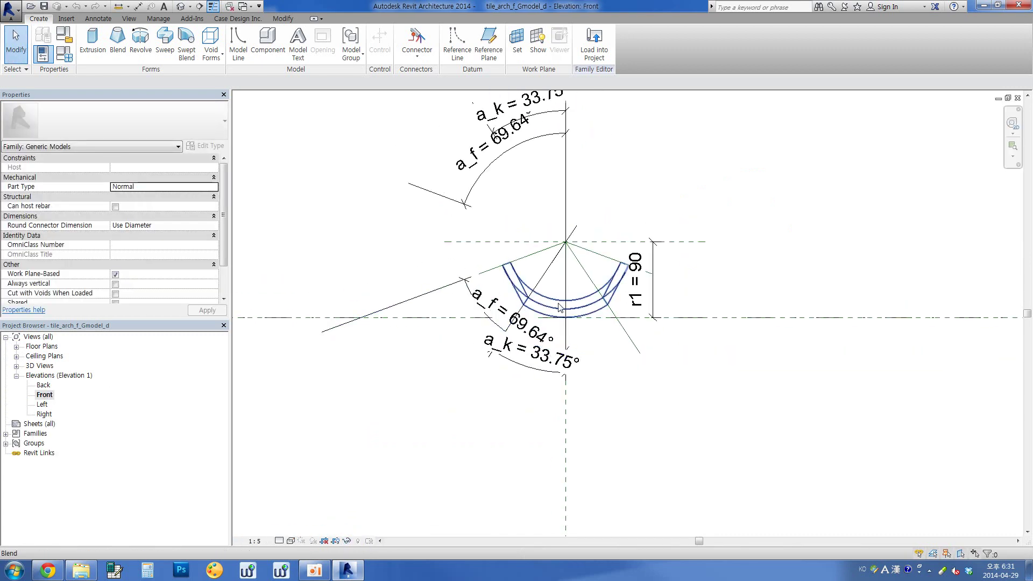
pyautogui.click(559, 308)
pyautogui.click(389, 41)
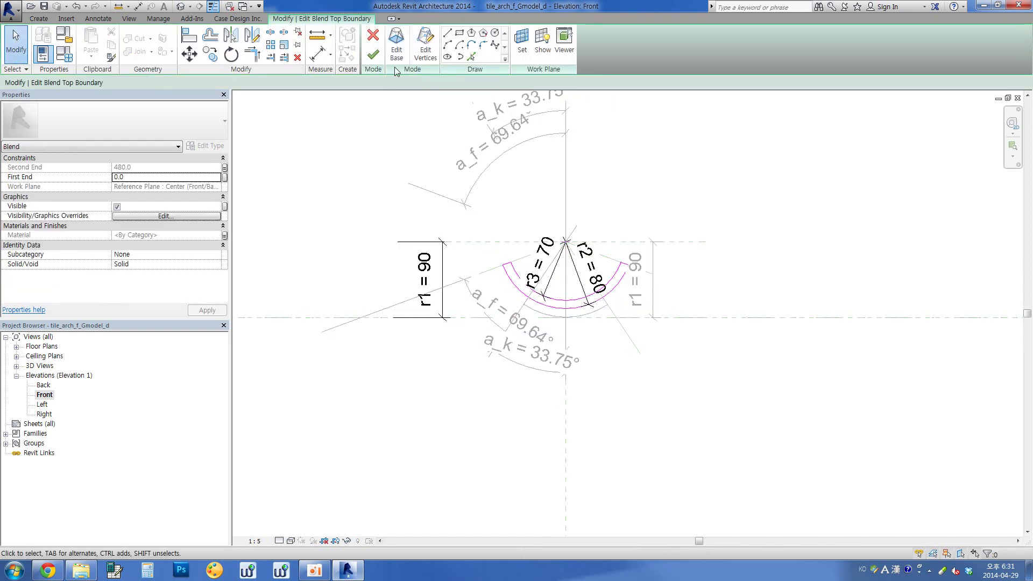
pyautogui.click(396, 52)
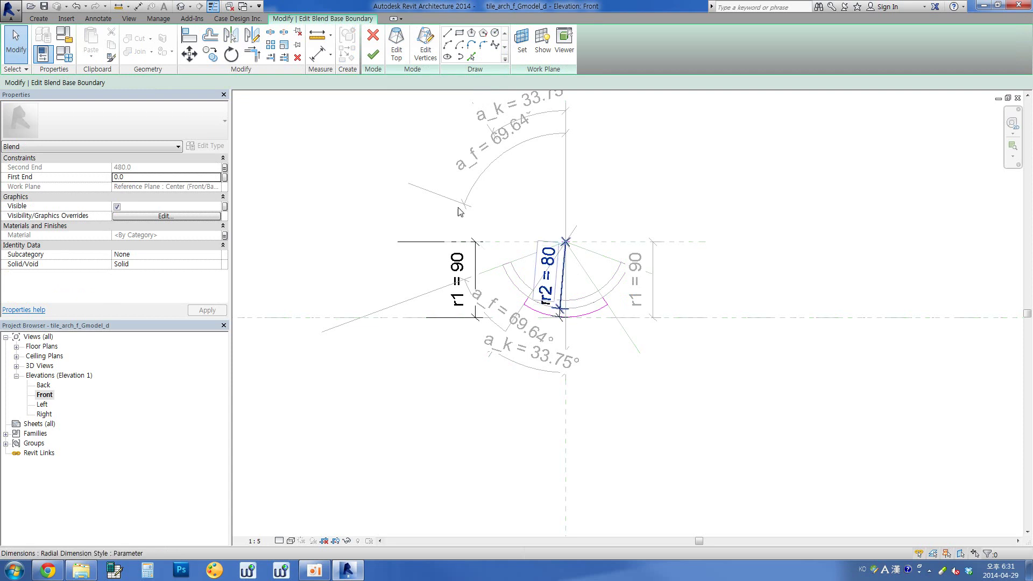
pyautogui.click(373, 54)
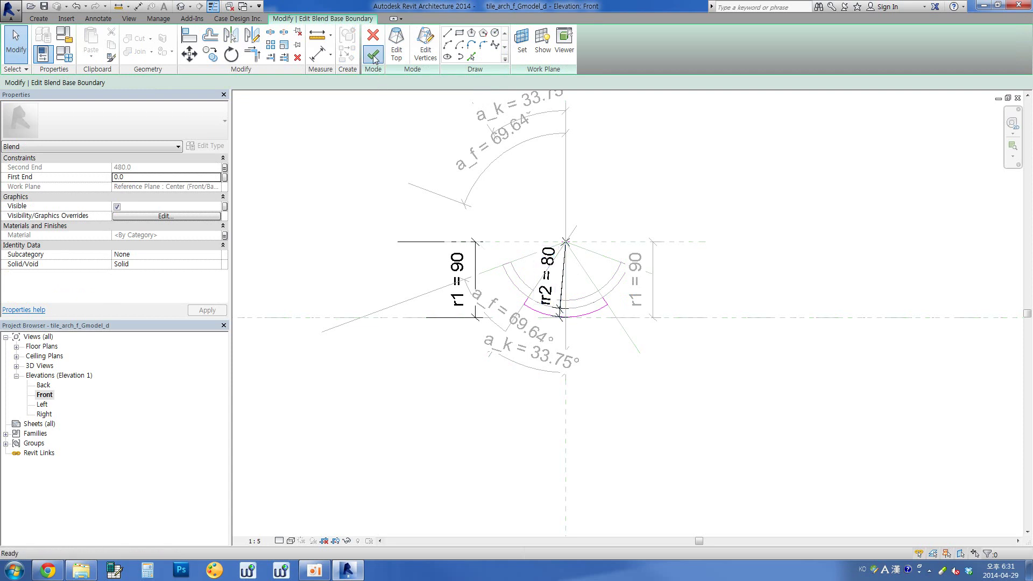
pyautogui.scroll(-2, 716, 183)
pyautogui.click(748, 194)
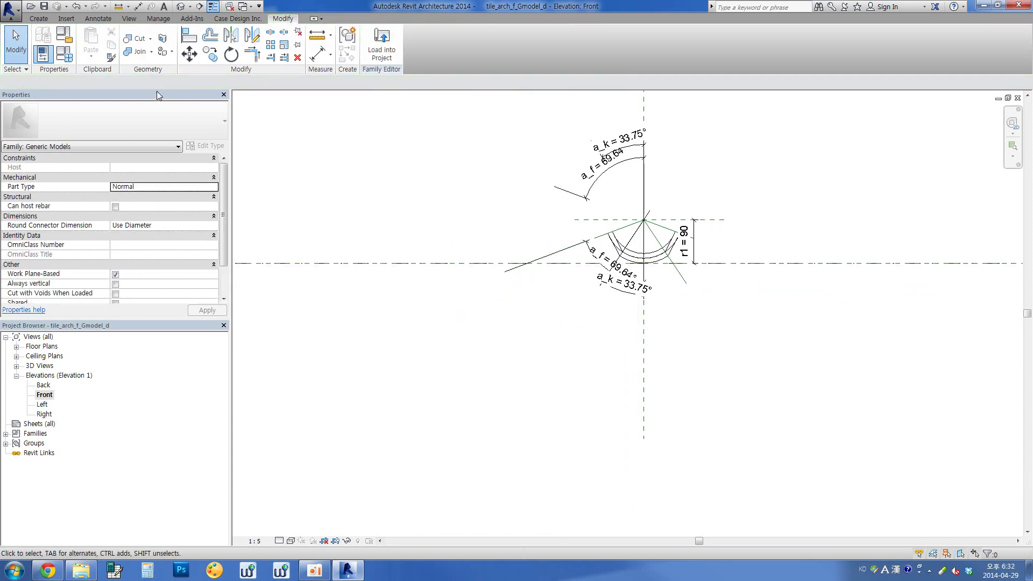
pyautogui.hotkey('ctrl', 'Tab')
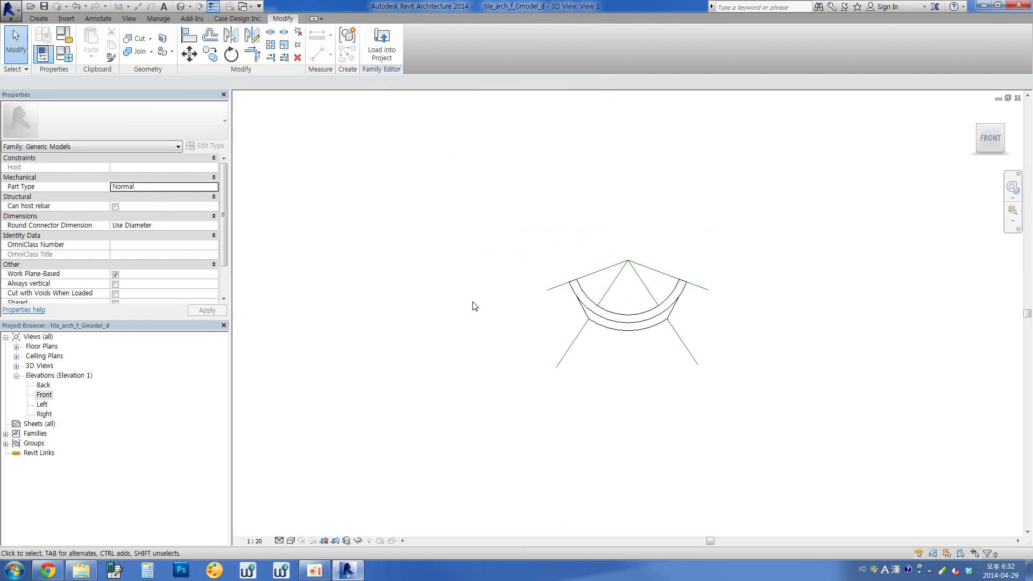
pyautogui.click(242, 8)
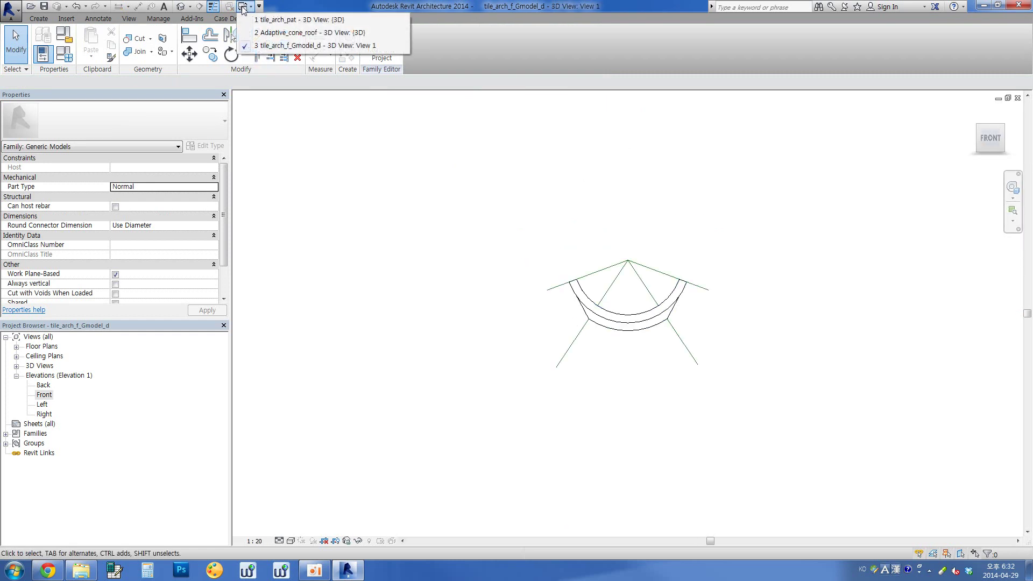
# - Set the outer and inner tiled cone surfaces in Adaptive_cone_roof to _No Pattern
pyautogui.click(271, 34)
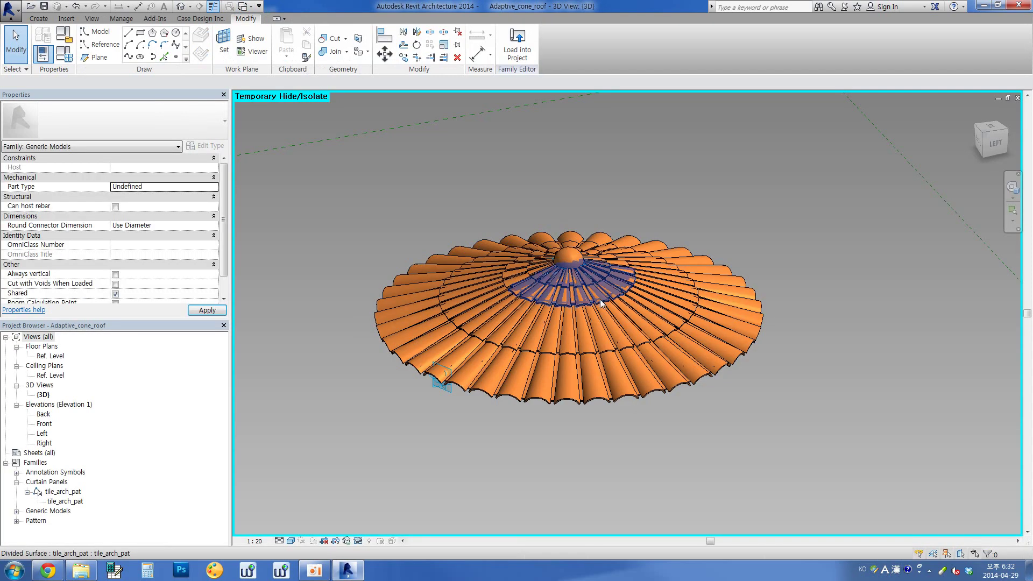
pyautogui.click(612, 336)
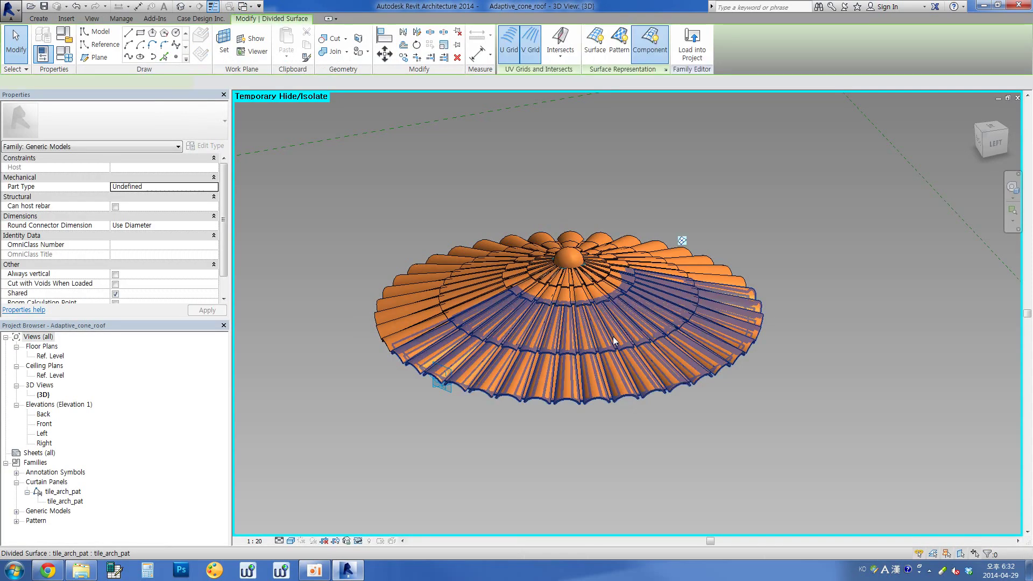
pyautogui.keyDown('ctrl'); pyautogui.click(478, 266); pyautogui.keyUp('ctrl')
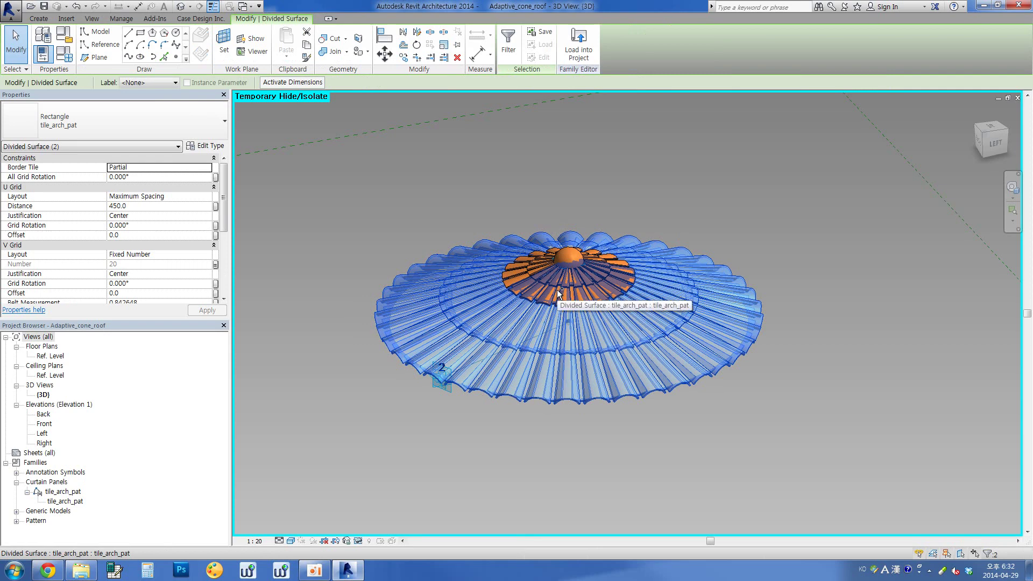
pyautogui.click(183, 121)
pyautogui.scroll(2, 194, 189)
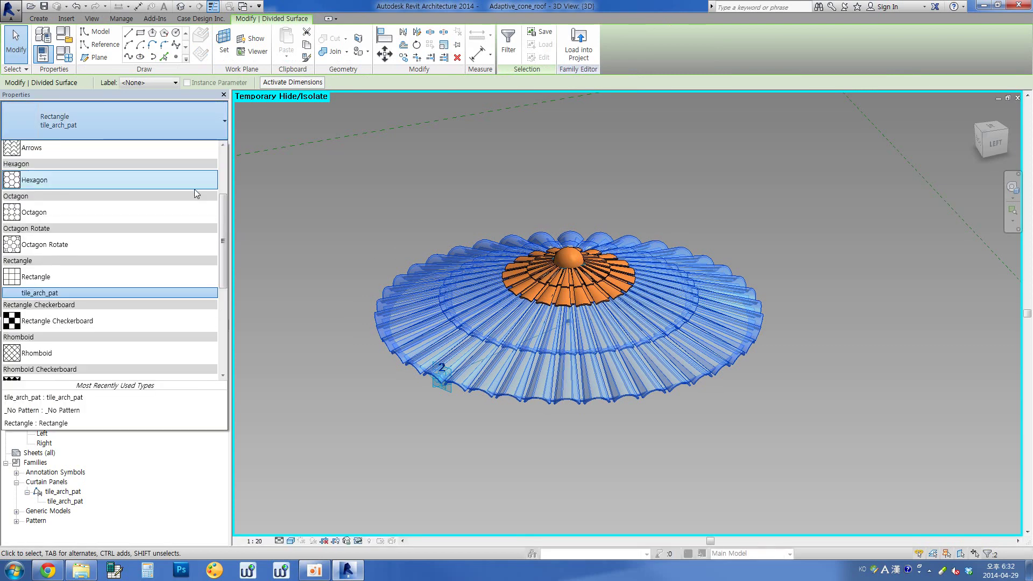
pyautogui.moveTo(224, 236); pyautogui.dragTo(227, 164)
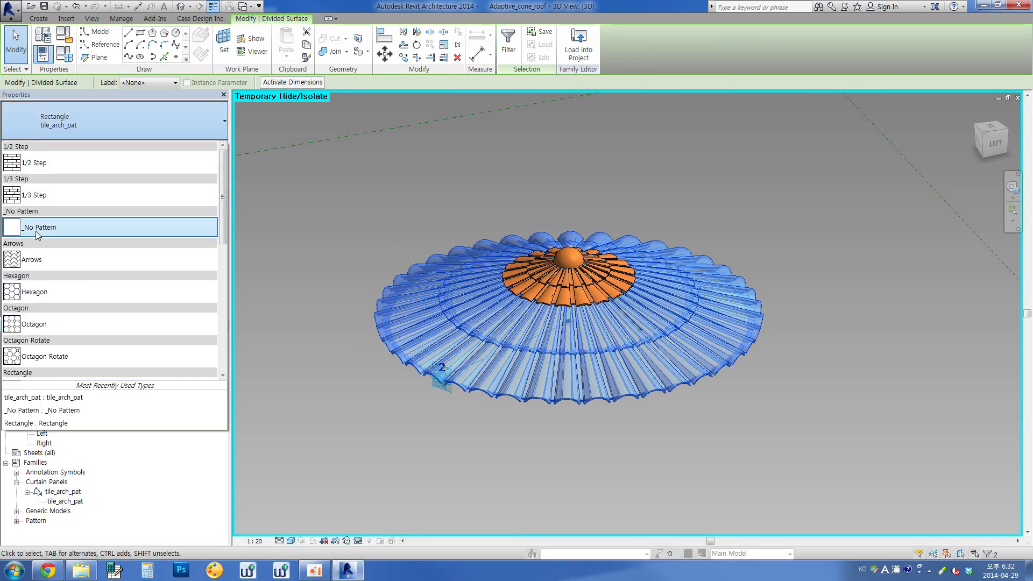
pyautogui.click(40, 230)
pyautogui.click(547, 456)
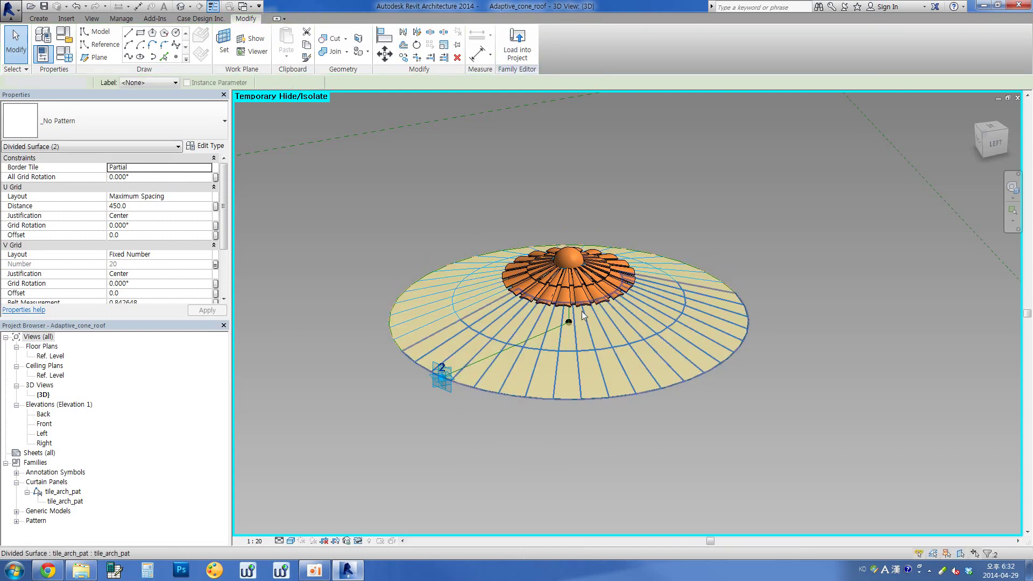
# - Set the inner divided surface to _No Pattern as well and deselect it
pyautogui.click(583, 283)
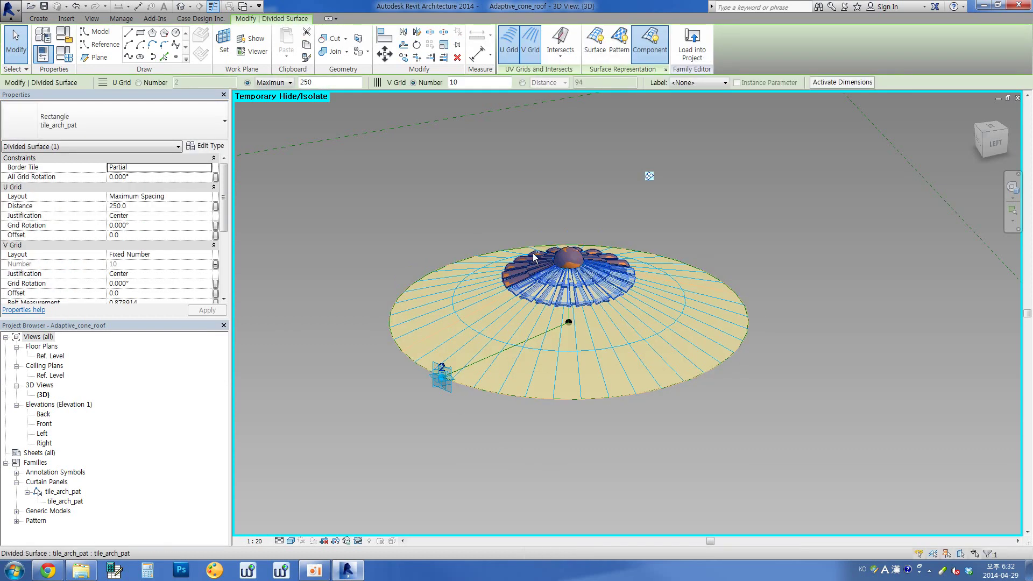
pyautogui.click(173, 127)
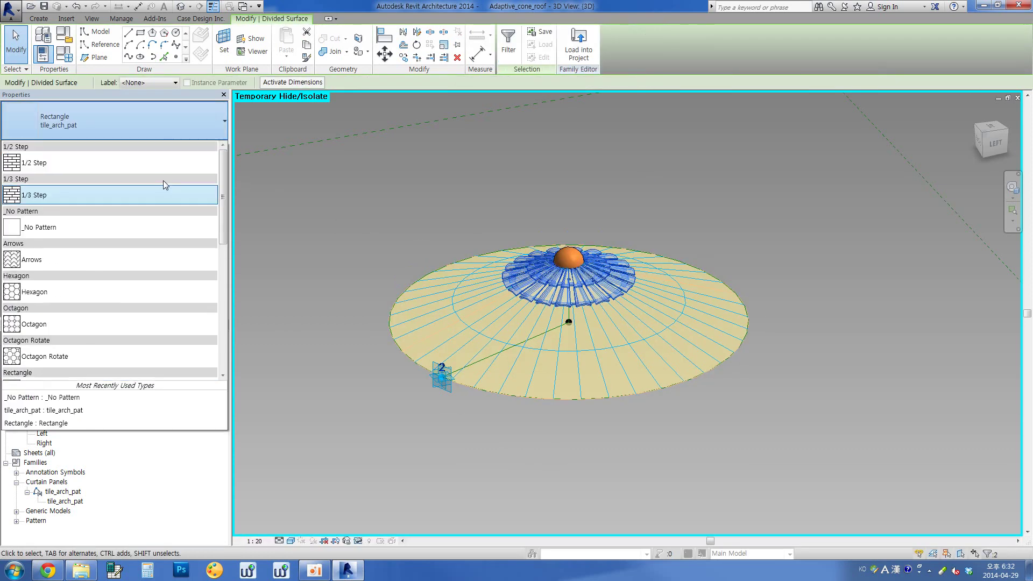
pyautogui.click(57, 230)
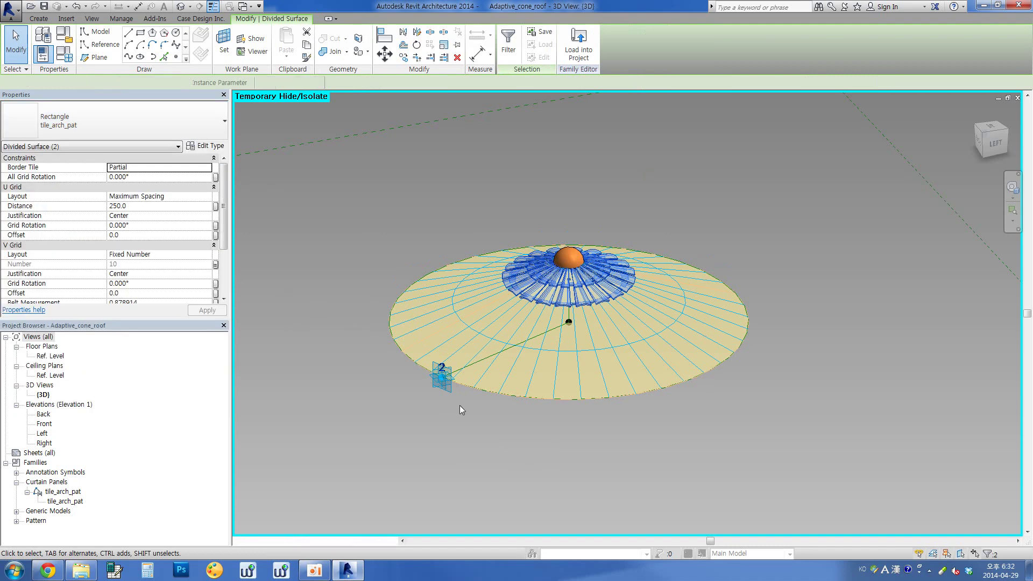
pyautogui.click(686, 198)
# - Temporarily hide the top_tile dome's category
pyautogui.click(581, 262)
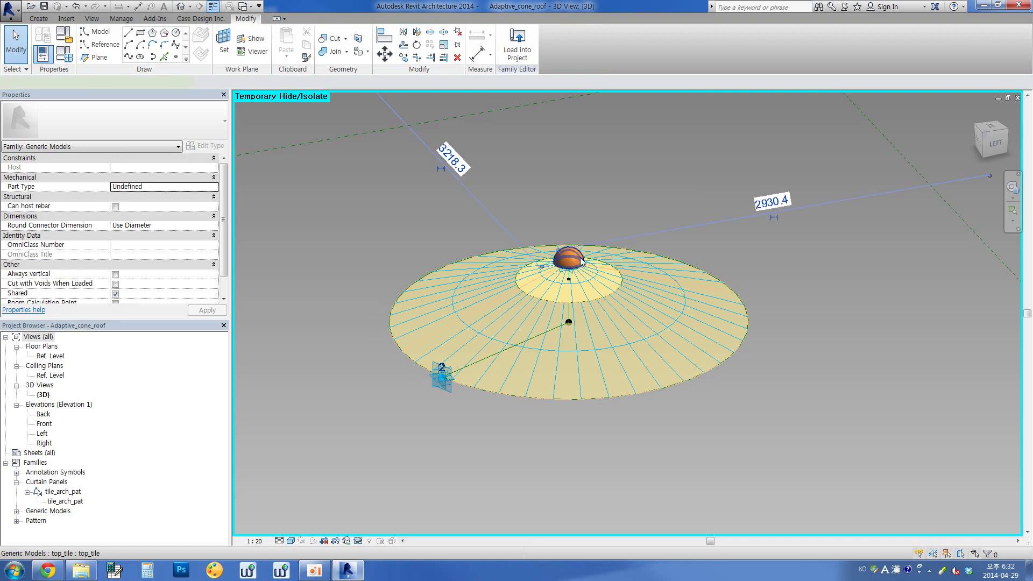
pyautogui.keyDown('shift'); pyautogui.moveTo(724, 406); pyautogui.dragTo(581, 415, button='middle'); pyautogui.keyUp('shift')
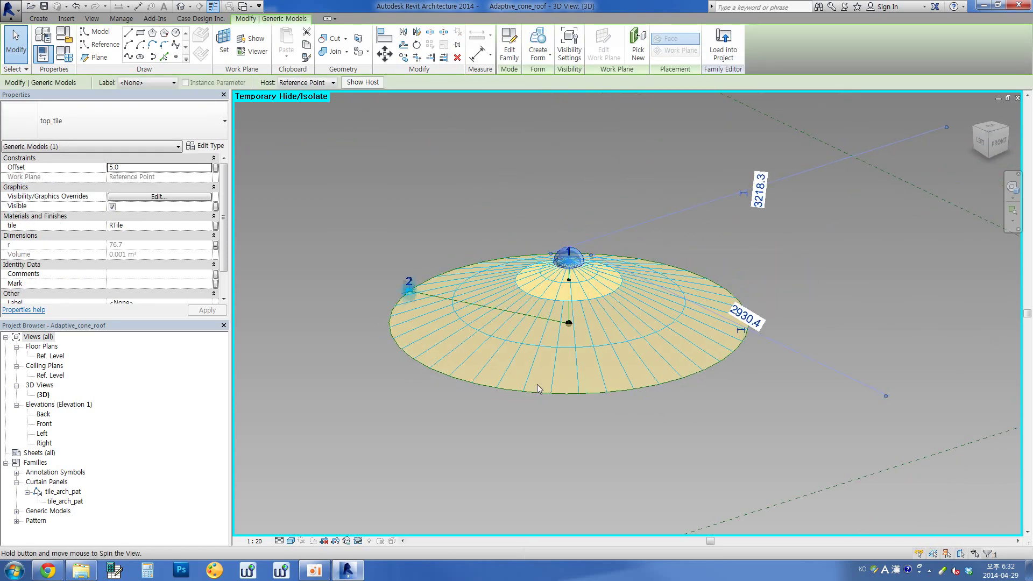
pyautogui.click(358, 540)
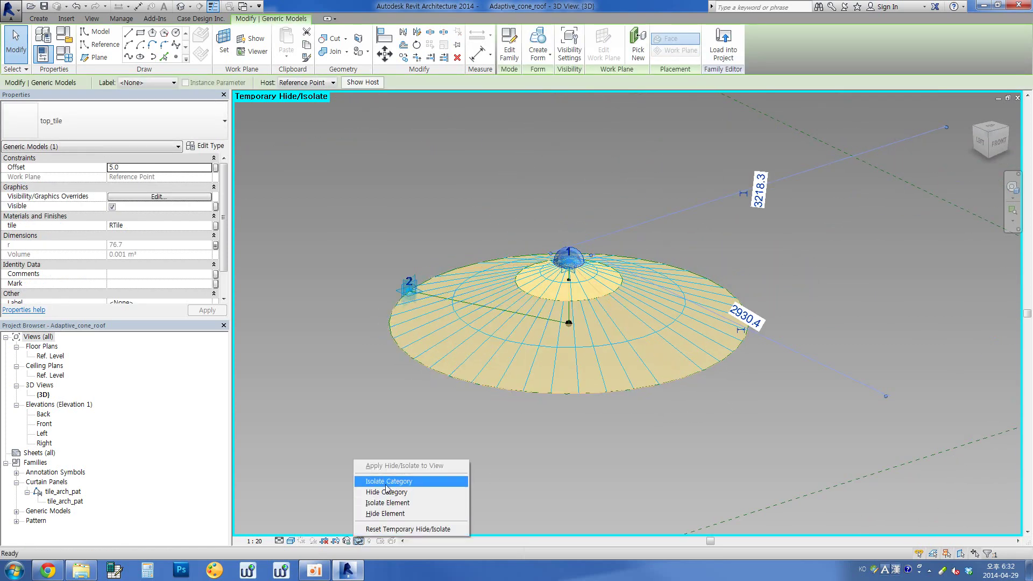
pyautogui.click(386, 491)
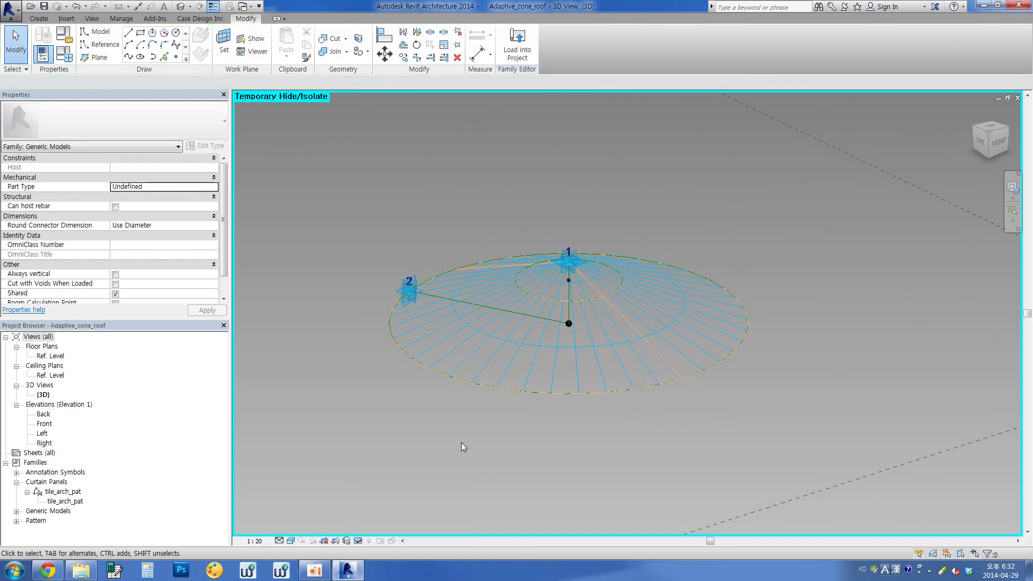
# - Drag adaptive point 2 inward to narrow the cone base
pyautogui.moveTo(491, 459)
pyautogui.keyDown('shift'); pyautogui.mouseDown(button='middle')
pyautogui.moveTo(484, 414)
pyautogui.moveTo(496, 412)
pyautogui.mouseUp(button='middle'); pyautogui.keyUp('shift')
pyautogui.click(516, 398)
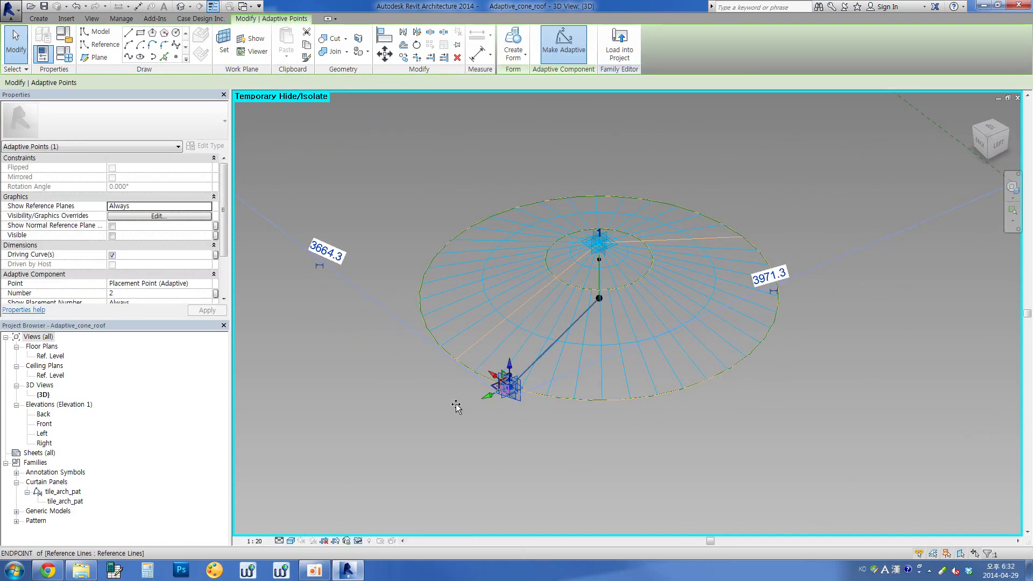
pyautogui.moveTo(508, 386); pyautogui.dragTo(592, 353)
pyautogui.click(620, 227)
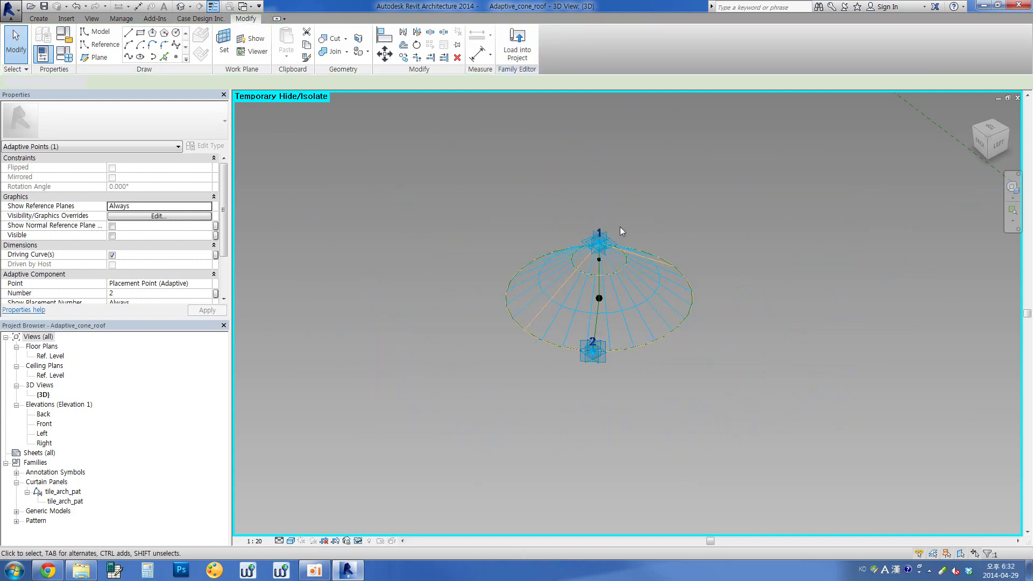
# - Raise adaptive point 1 into a tall steep cone and bring up the Application Menu's New options
pyautogui.click(599, 242)
pyautogui.moveTo(599, 242); pyautogui.dragTo(599, 179)
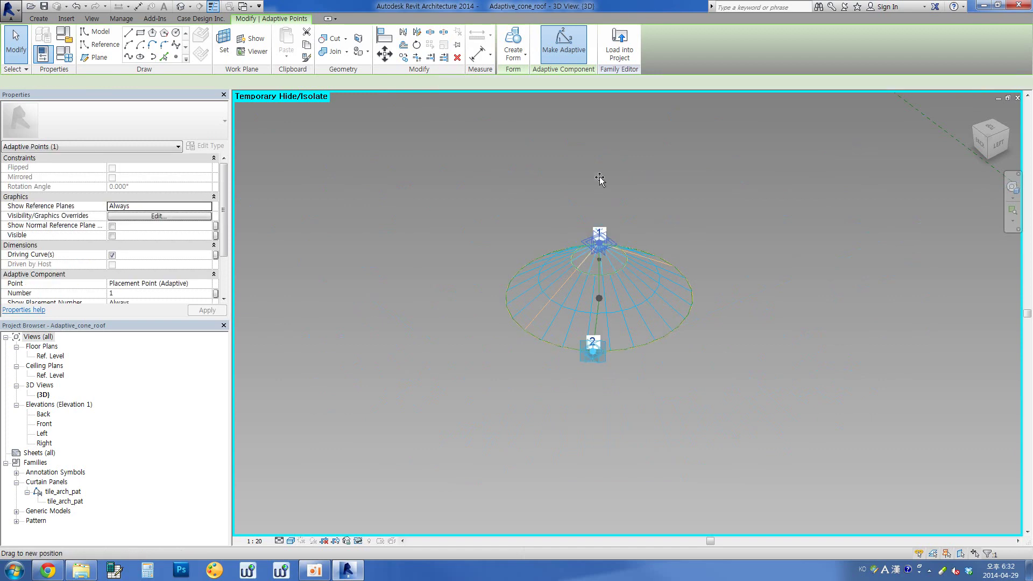
pyautogui.moveTo(606, 114); pyautogui.dragTo(606, 114)
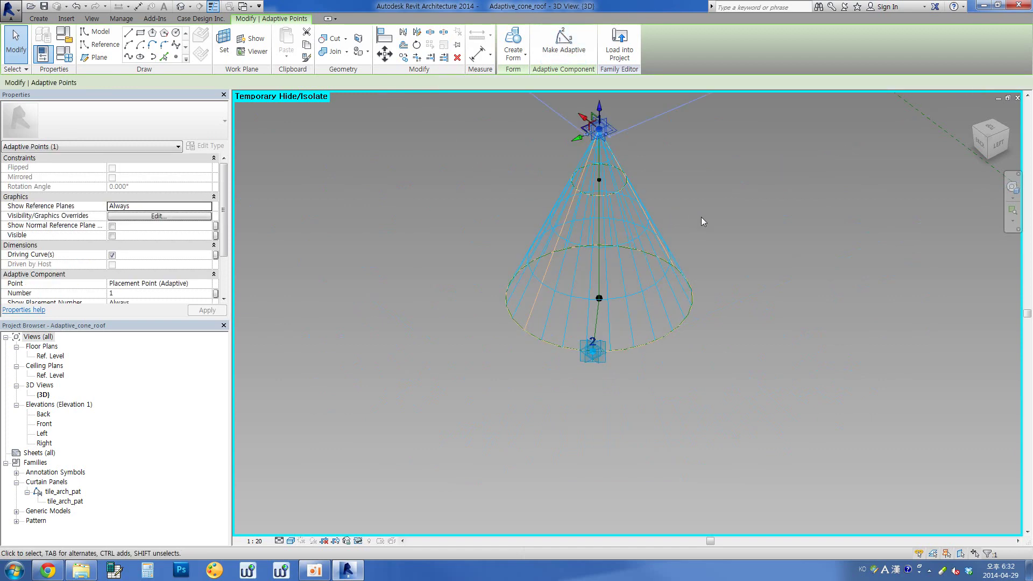
pyautogui.click(799, 244)
pyautogui.moveTo(799, 244)
pyautogui.keyDown('shift'); pyautogui.mouseDown(button='middle')
pyautogui.moveTo(579, 263)
pyautogui.moveTo(703, 301)
pyautogui.mouseUp(button='middle'); pyautogui.keyUp('shift')
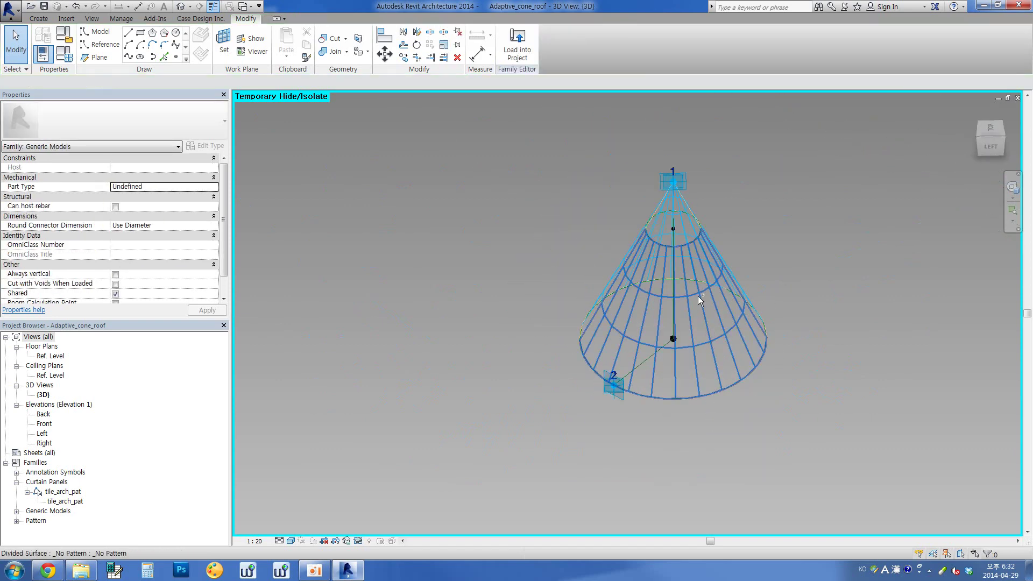
pyautogui.moveTo(782, 296); pyautogui.dragTo(689, 321, button='middle')
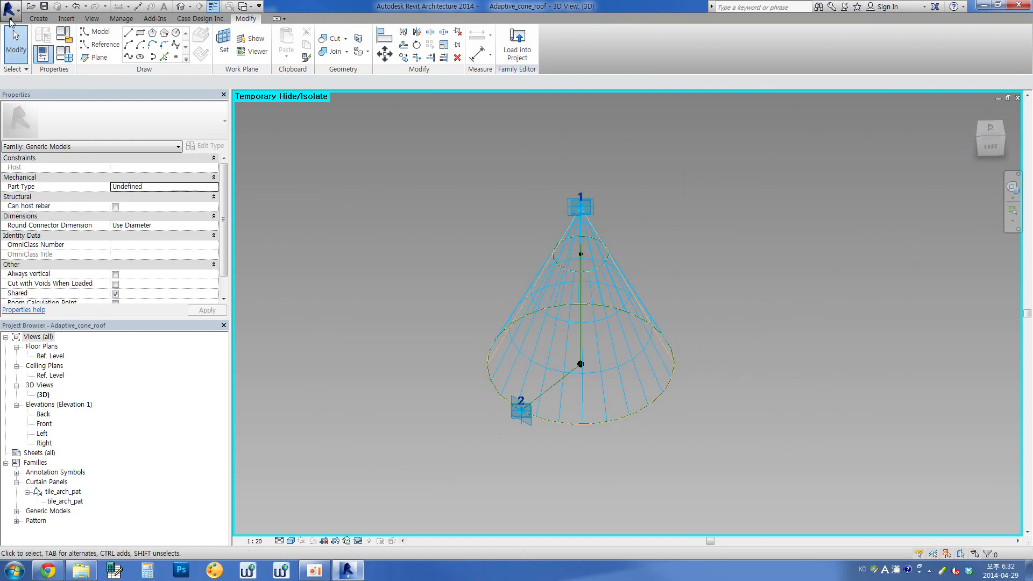
pyautogui.click(9, 19)
pyautogui.moveTo(35, 47)
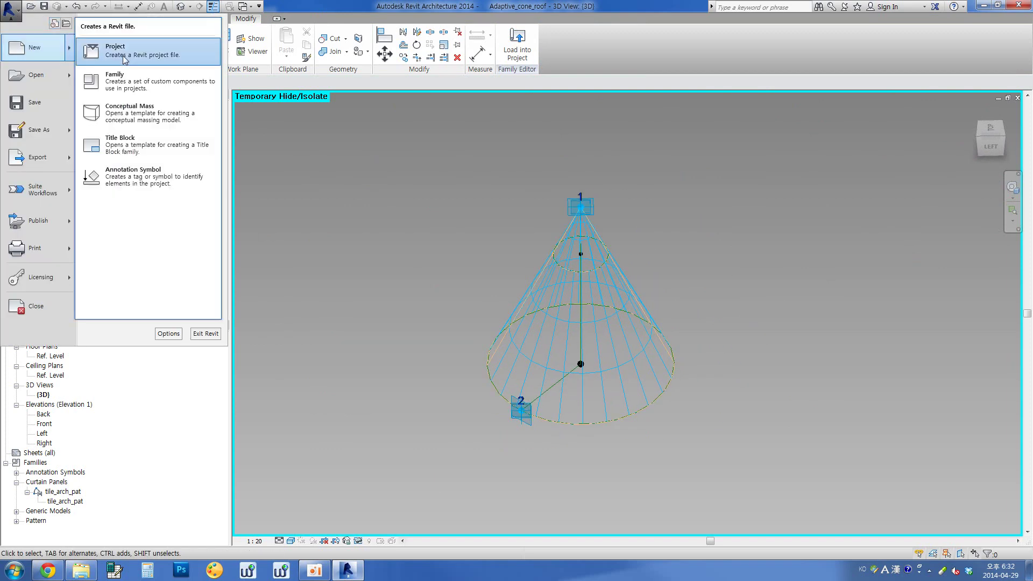
# - Create an Architectural Template project, show mass forms and floors, and start in-place mass Mass 1
pyautogui.click(124, 59)
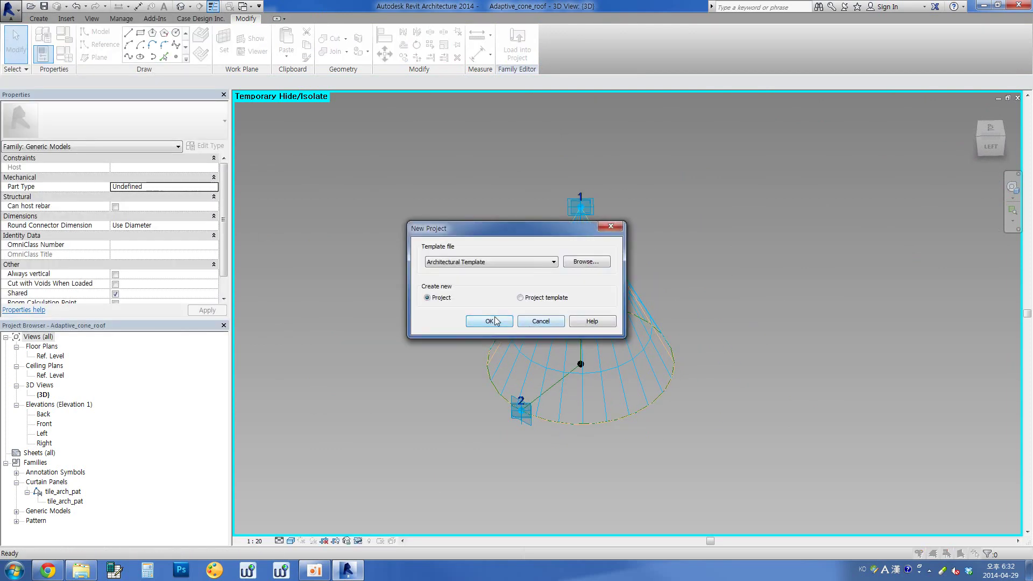
pyautogui.click(499, 319)
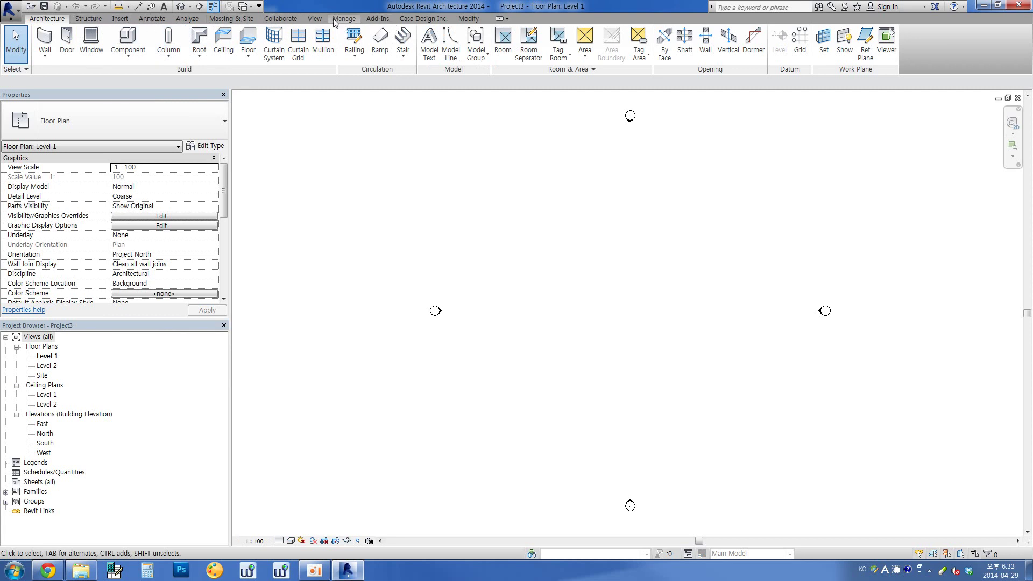
pyautogui.click(246, 20)
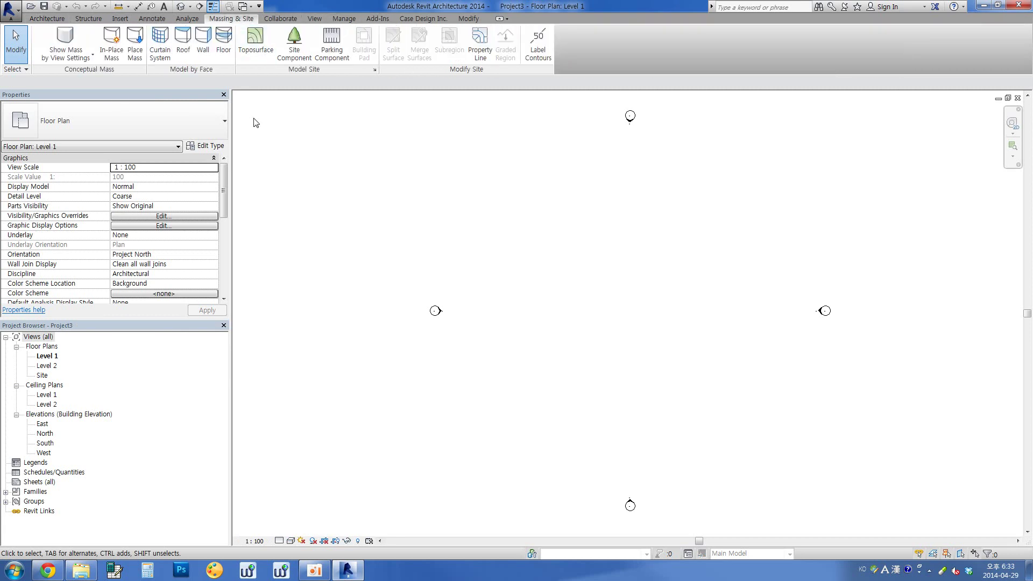
pyautogui.click(68, 42)
pyautogui.click(112, 41)
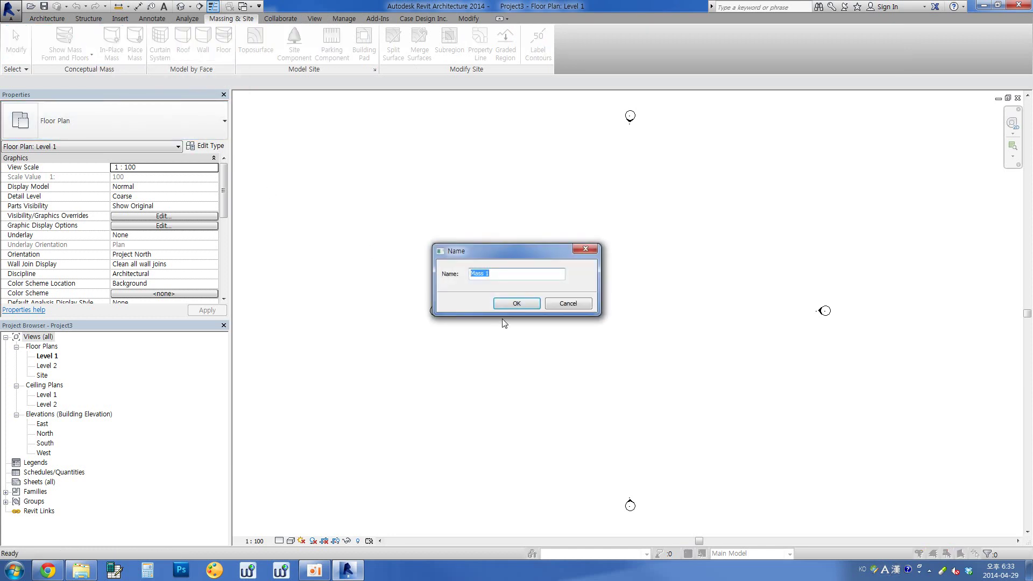
pyautogui.click(511, 303)
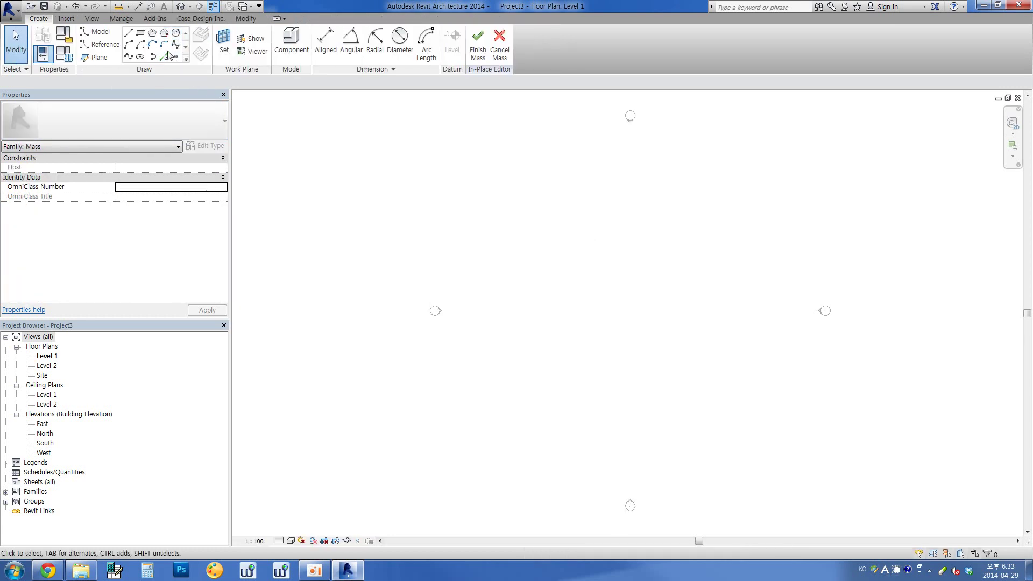
# - Draw a 9700 radius circle on the Level 1 floor plan
pyautogui.click(47, 395)
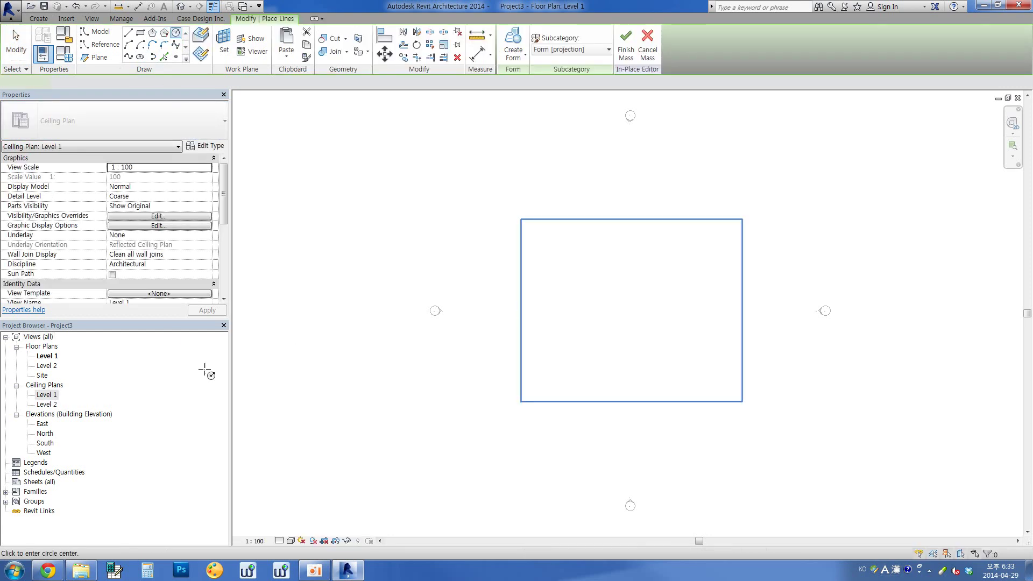
pyautogui.click(46, 356)
pyautogui.click(559, 275)
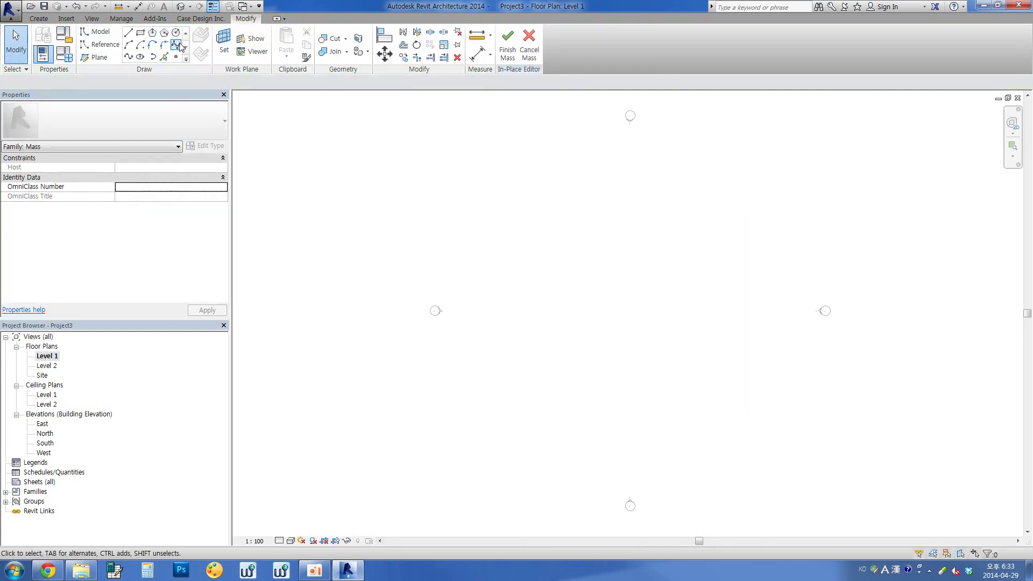
pyautogui.click(176, 33)
pyautogui.click(585, 300)
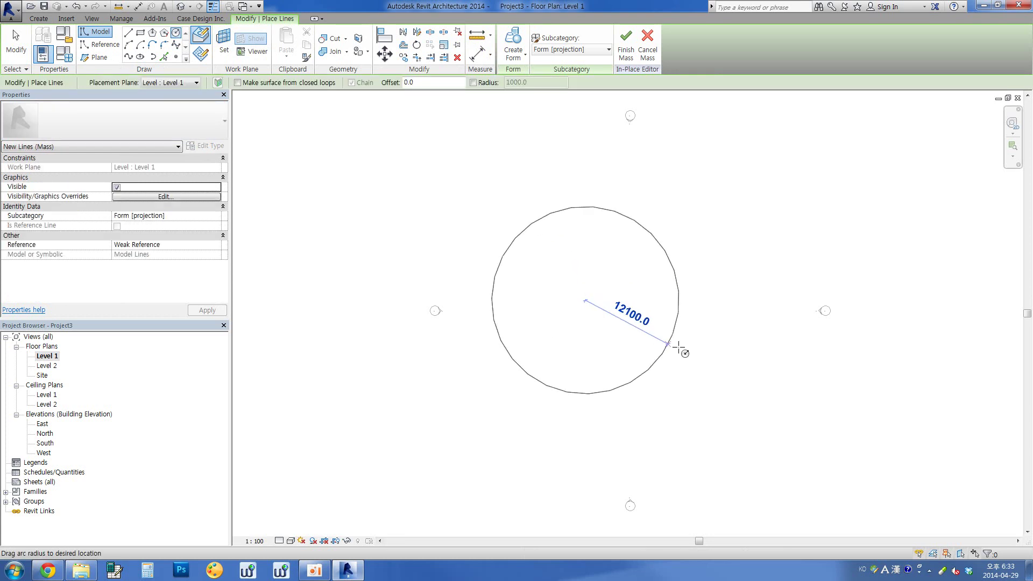
pyautogui.click(651, 335)
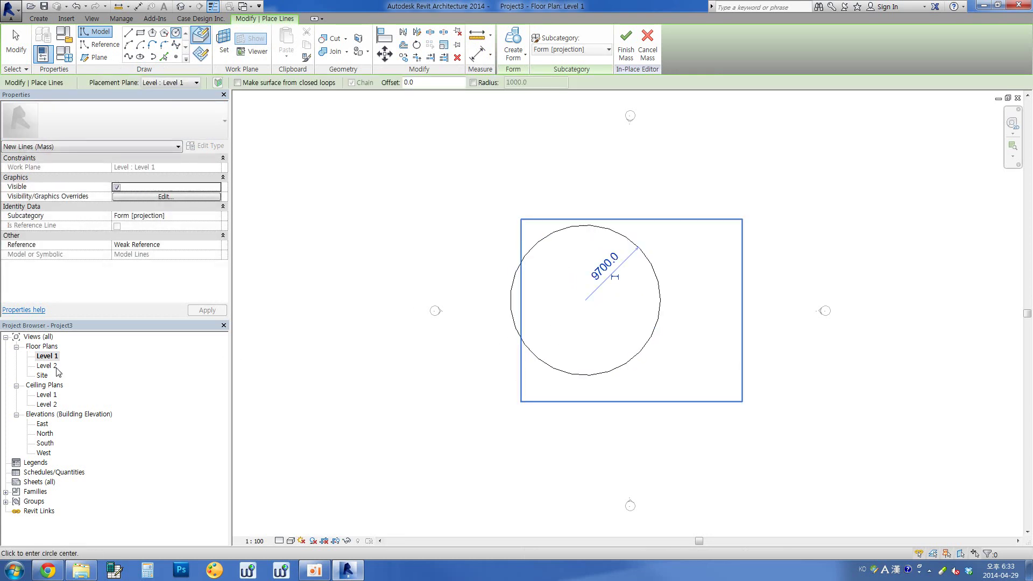
# - Draw a concentric 4000 radius circle on Level 2 and switch to 3D
pyautogui.click(170, 83)
pyautogui.click(162, 103)
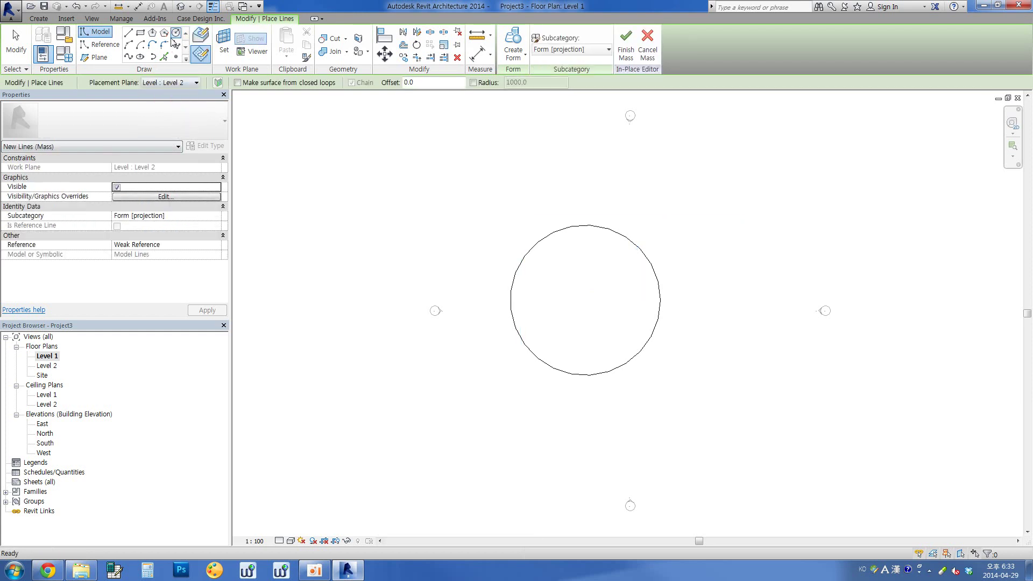
pyautogui.click(585, 300)
pyautogui.click(612, 318)
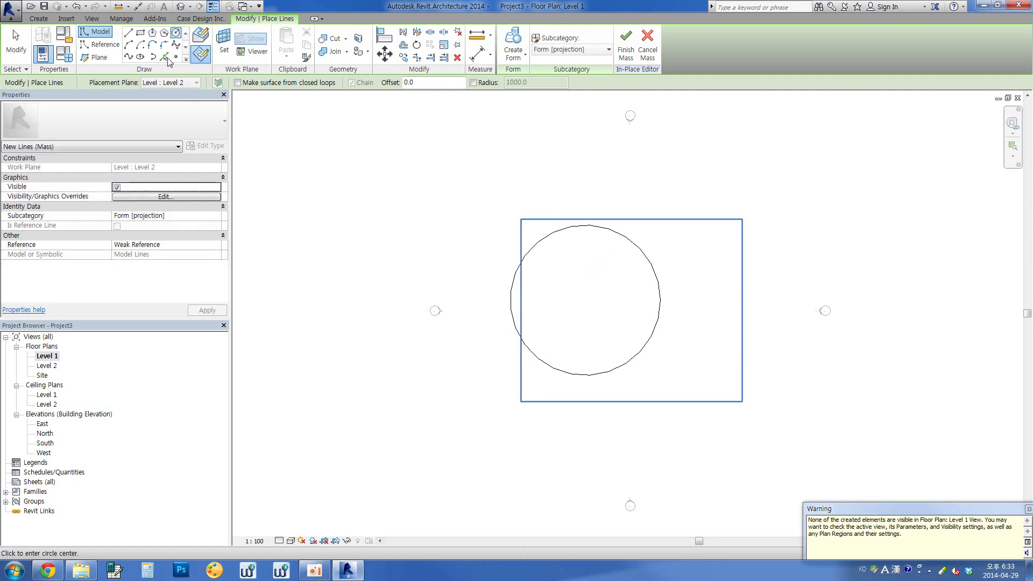
pyautogui.click(186, 6)
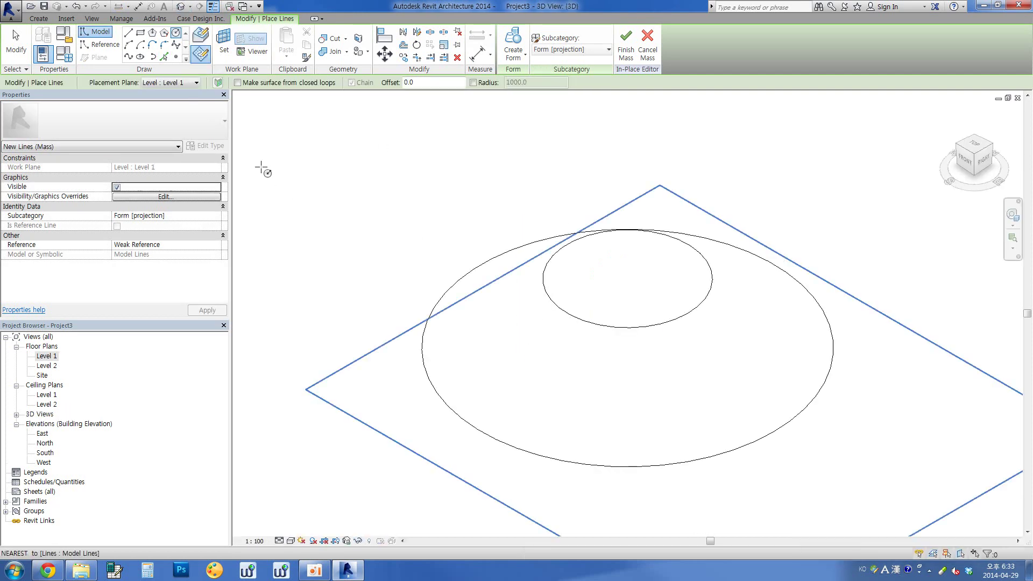
# - Loft the small upper and large lower circles into a solid truncated-cone form
pyautogui.click(20, 50)
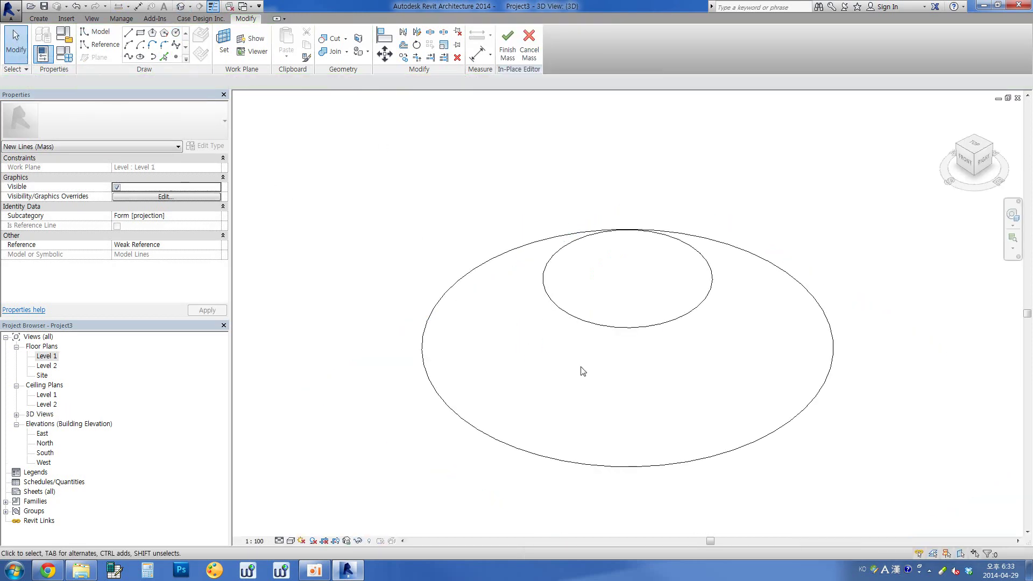
pyautogui.click(597, 324)
pyautogui.keyDown('ctrl'); pyautogui.click(560, 461); pyautogui.keyUp('ctrl')
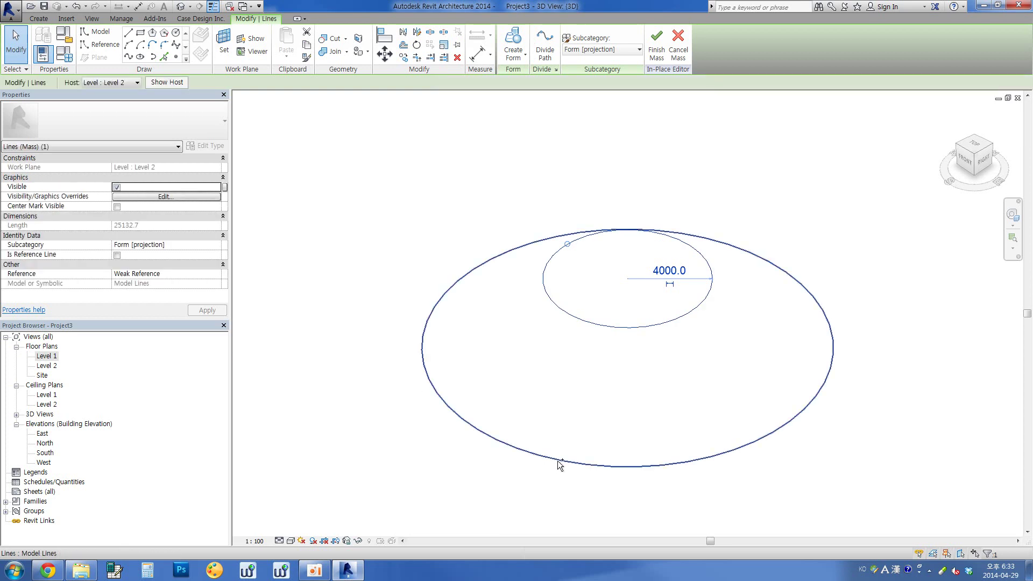
pyautogui.click(514, 51)
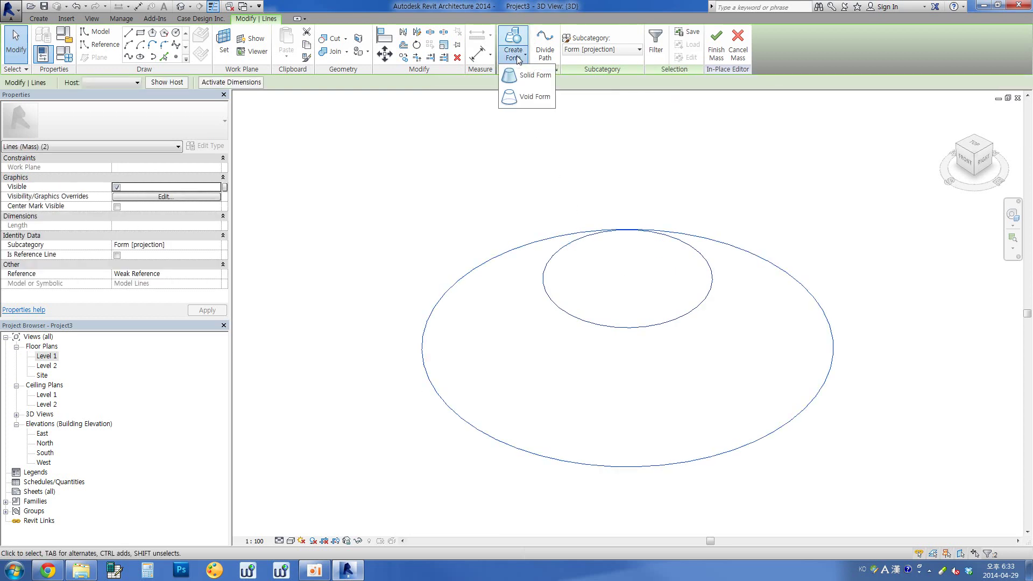
pyautogui.click(530, 76)
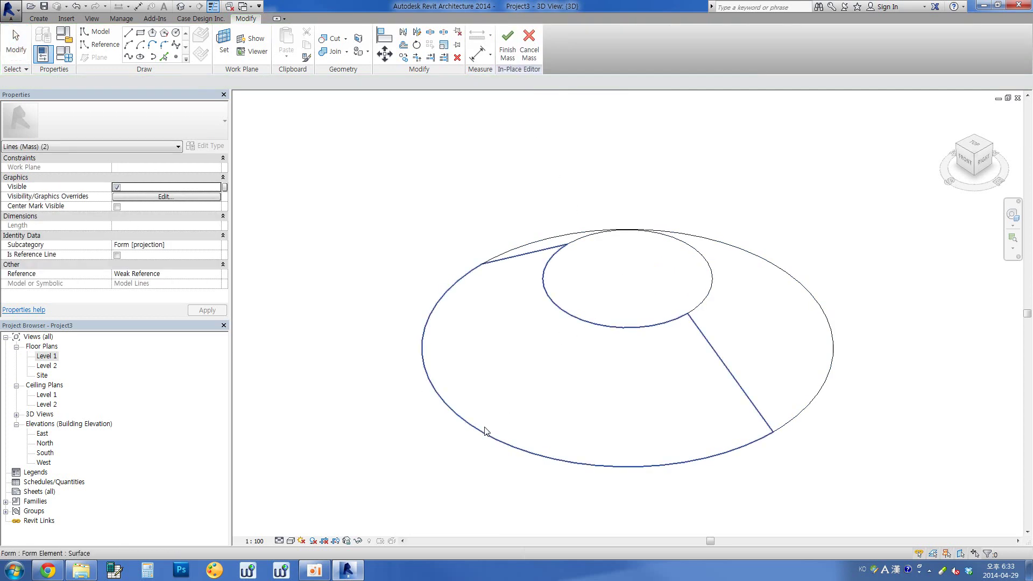
pyautogui.press('Escape')
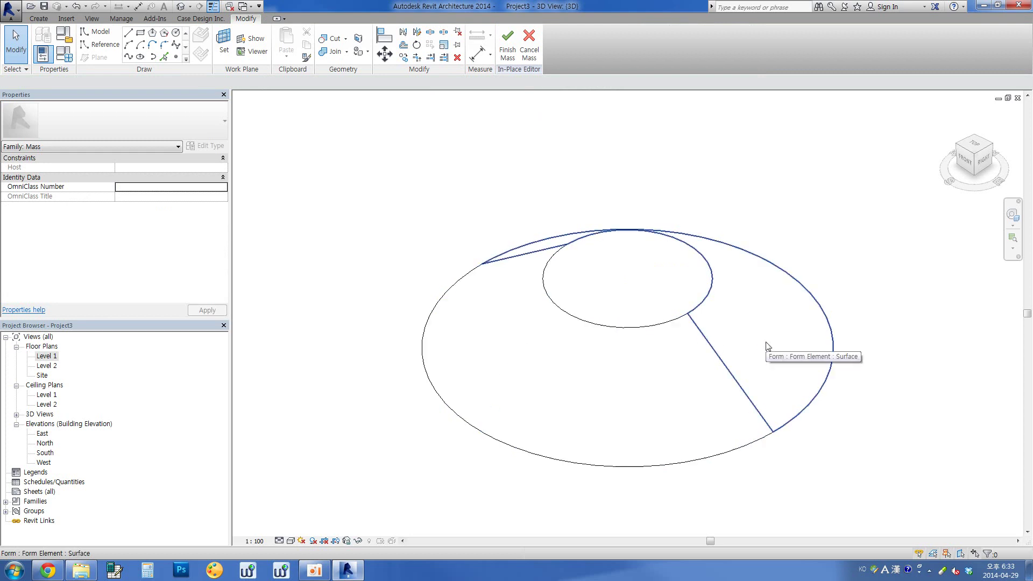